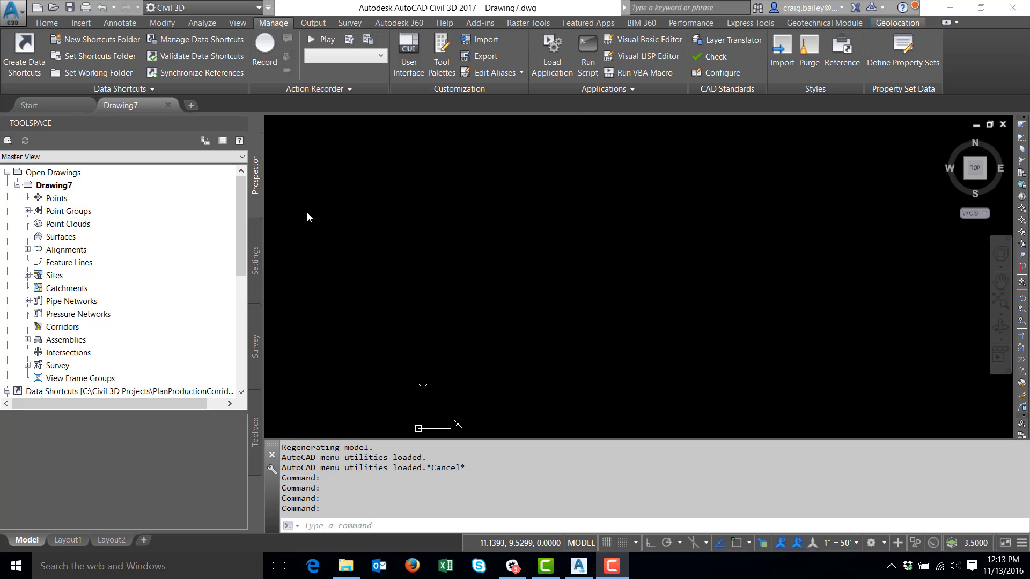
- Set the data shortcuts working folder to C:\Civil 3D Projects
drag(242, 257, 242, 297)
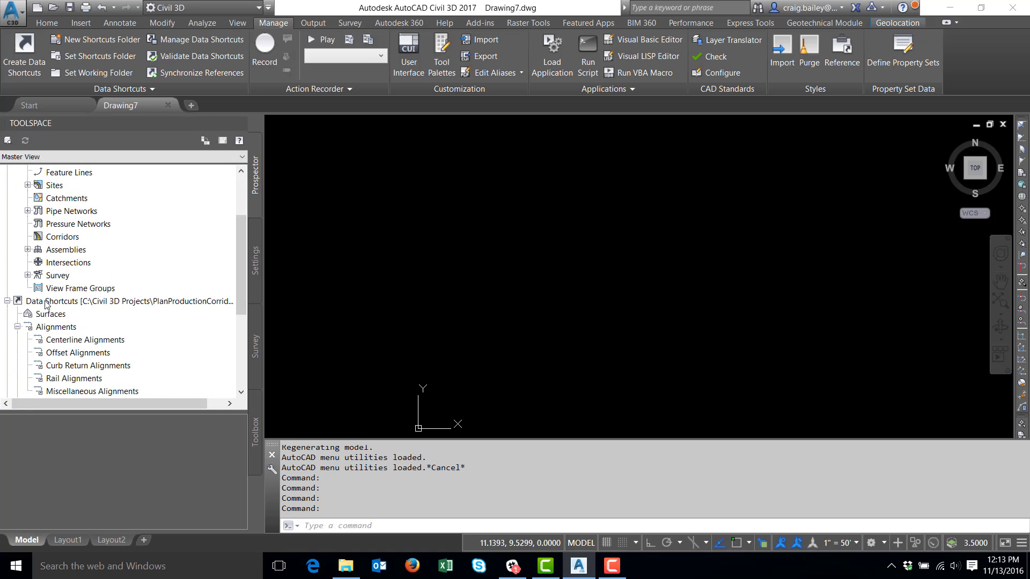
right_click(56, 301)
click(81, 347)
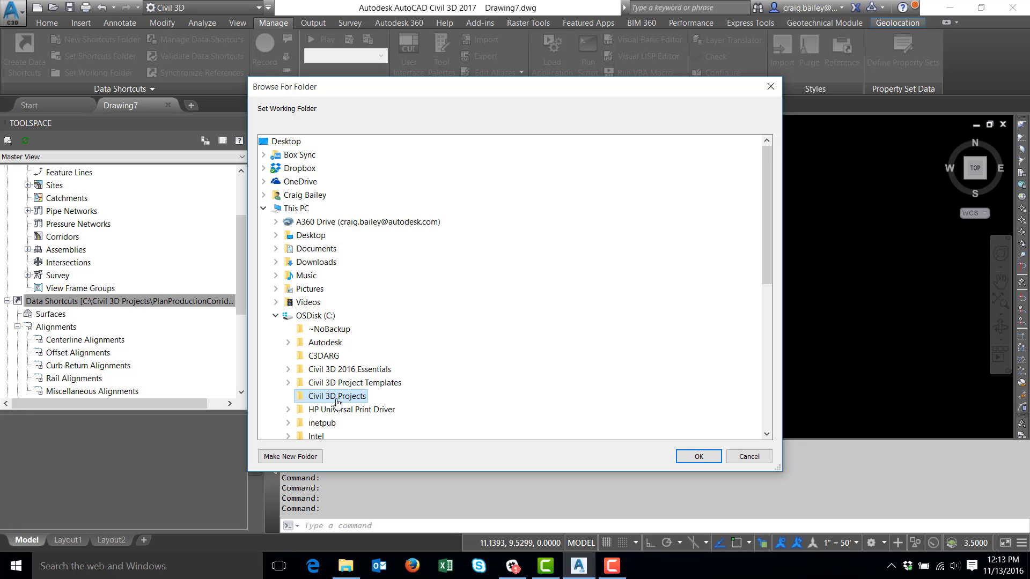
click(691, 456)
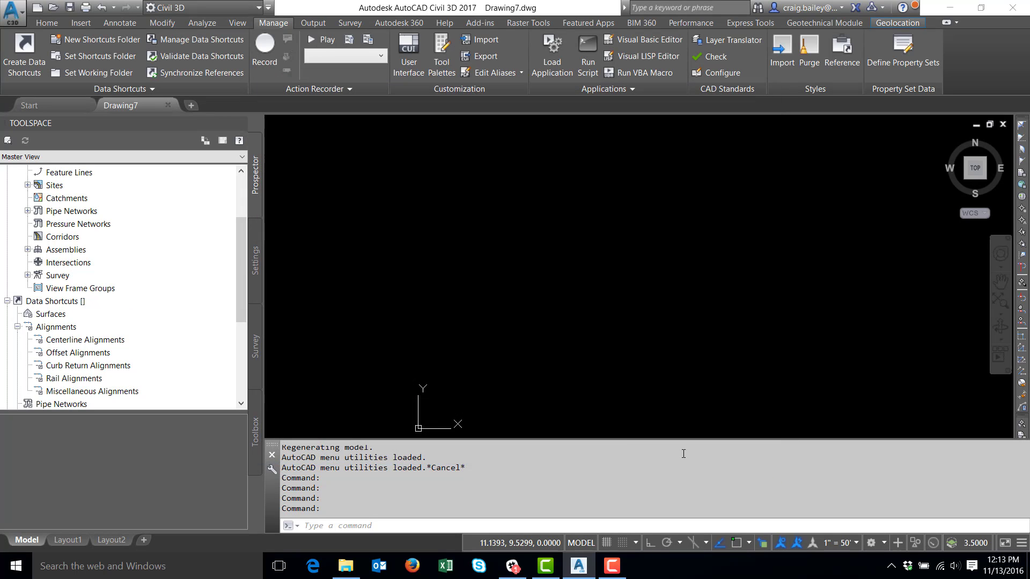
- Create a new data shortcuts project folder named PlanProduction, using the _Sample Project template
right_click(65, 307)
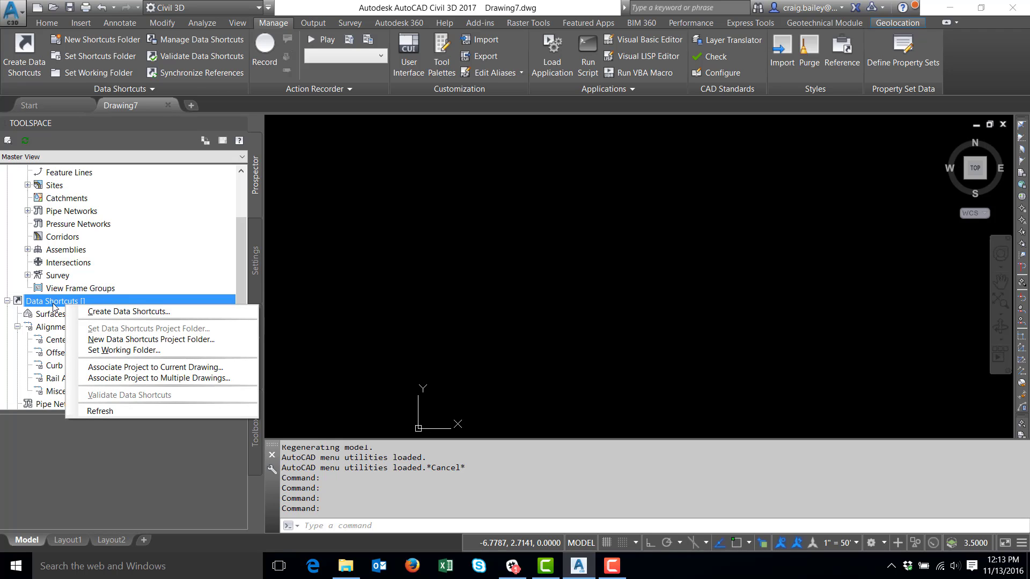
click(117, 342)
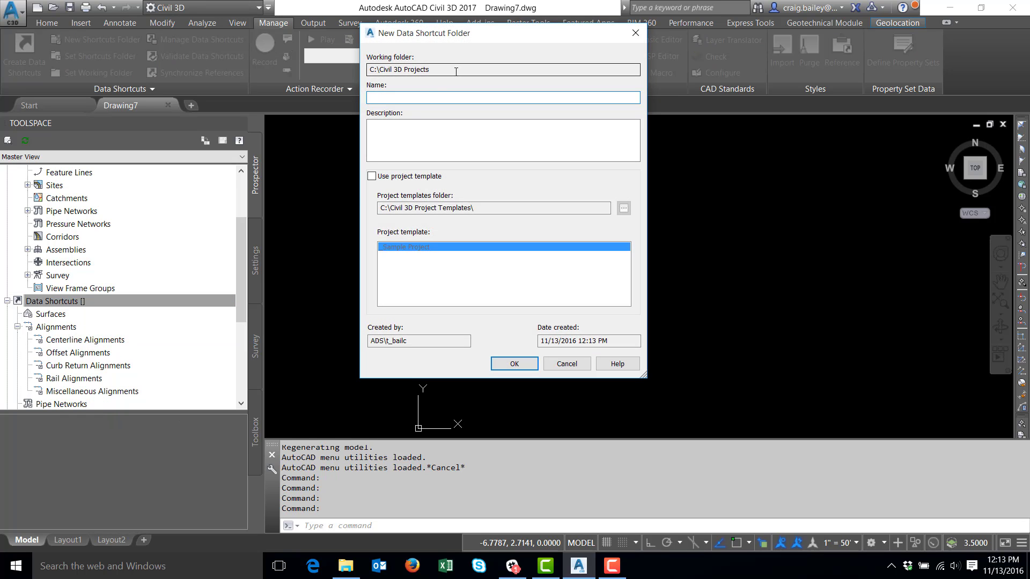
text(PlanProduction)
click(409, 177)
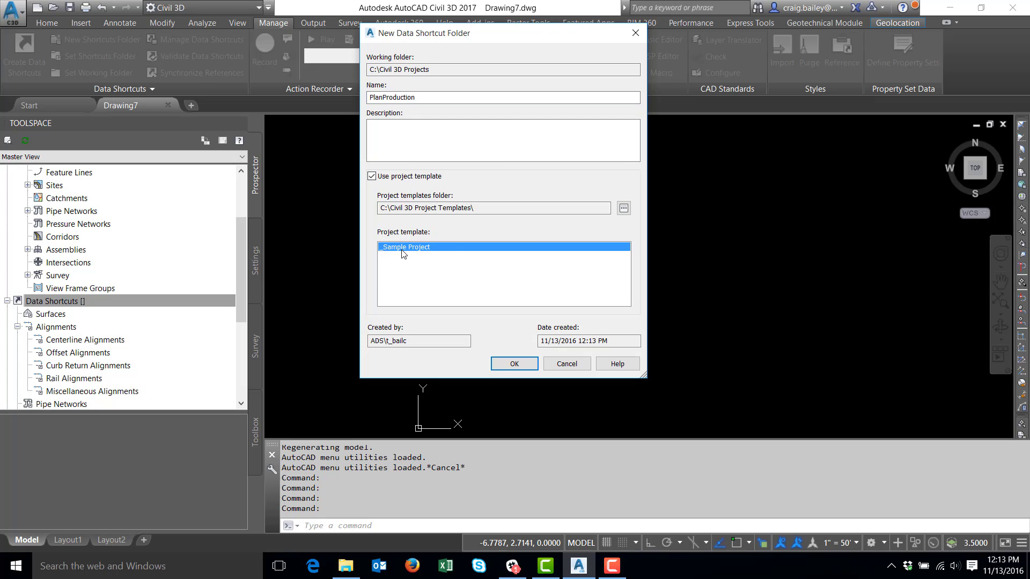
click(514, 365)
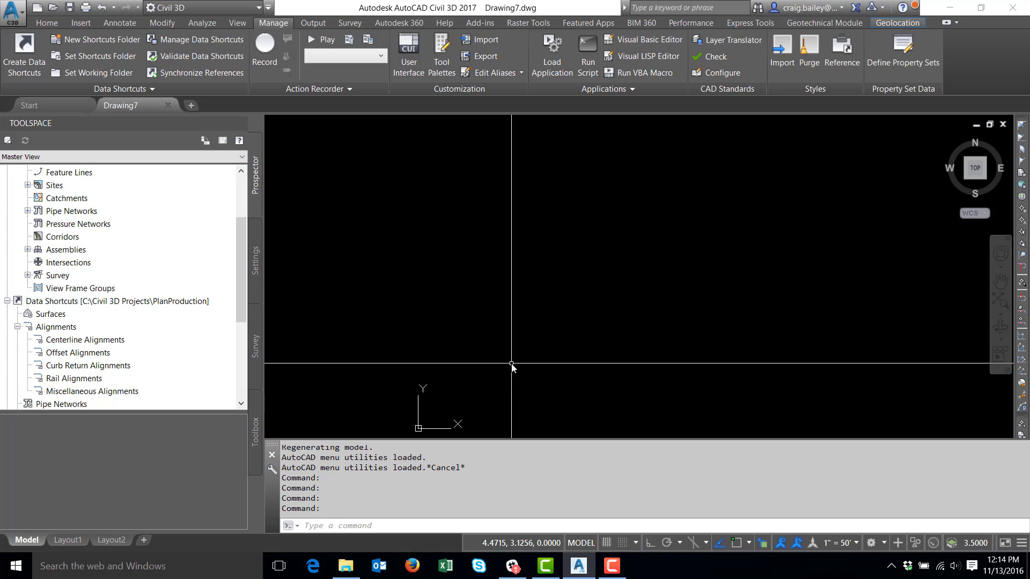
- Open the drawing CompleteCorridorModel.dwg from the C:\Civil 3D Projects folder
click(53, 7)
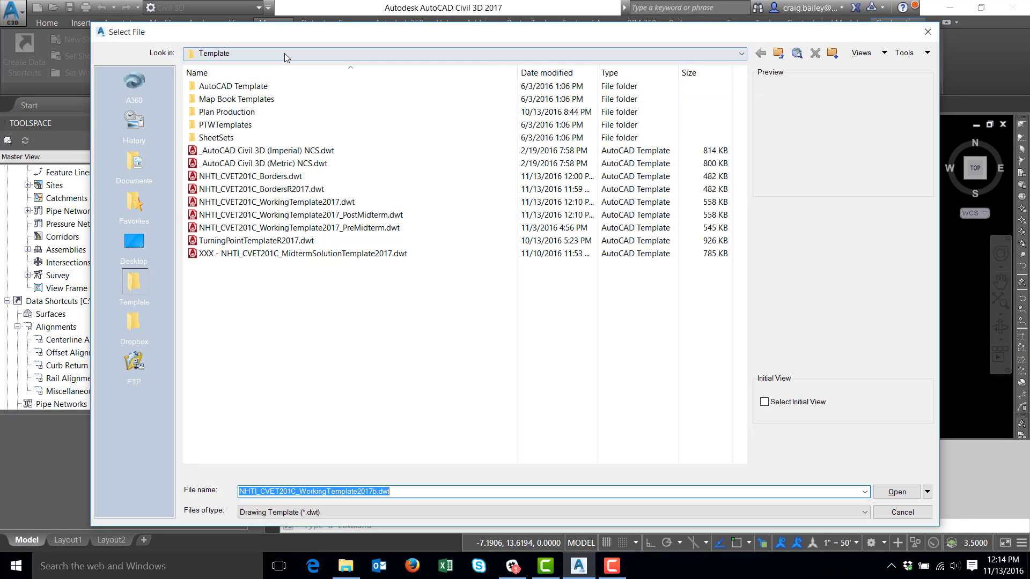
click(266, 509)
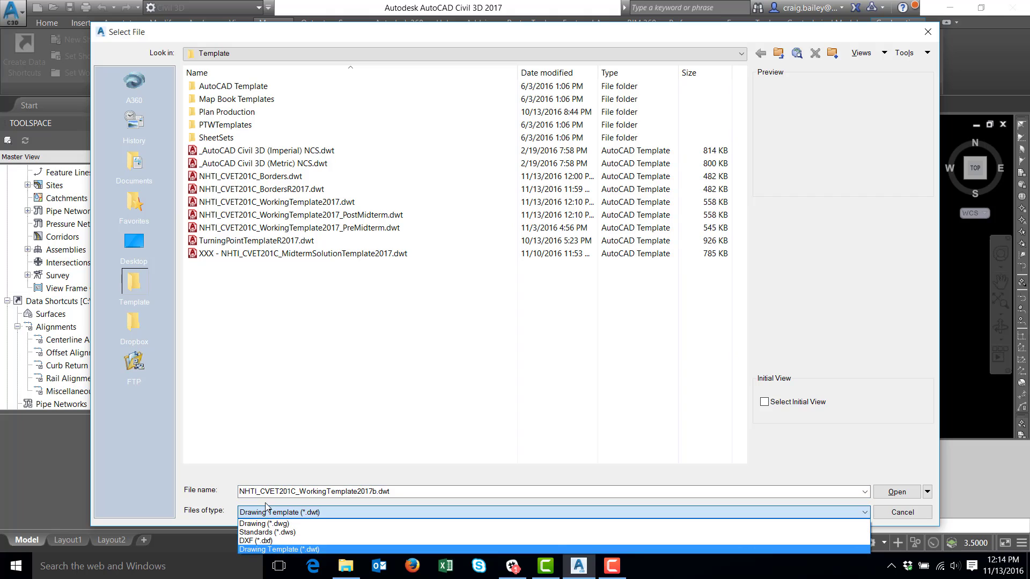
click(267, 524)
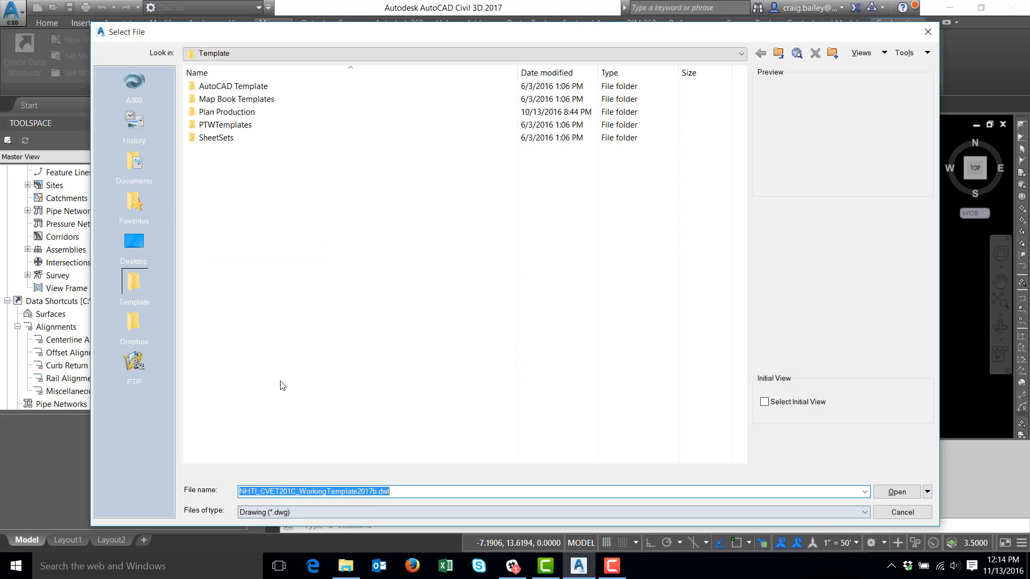
click(226, 54)
click(242, 87)
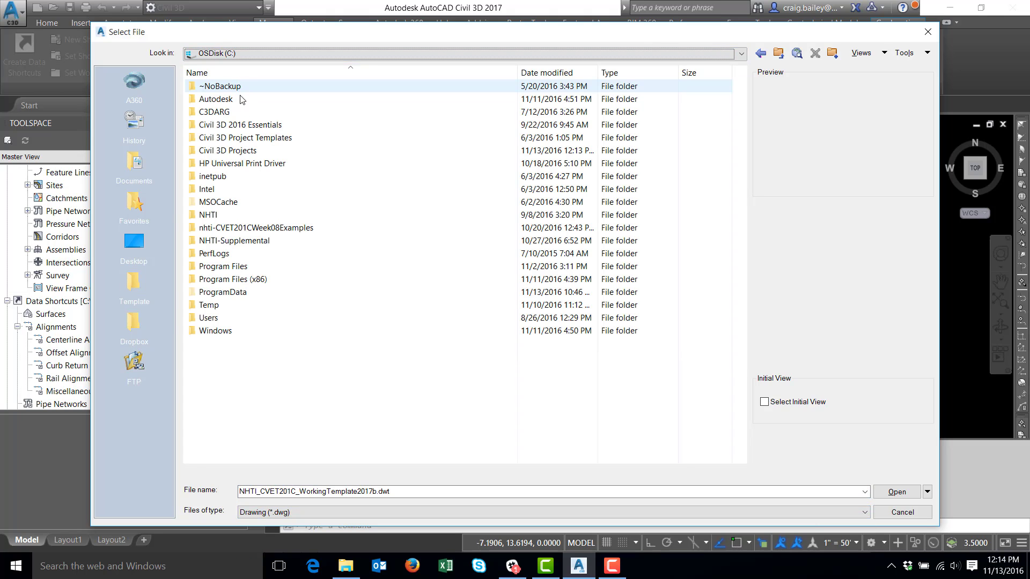
double_click(236, 152)
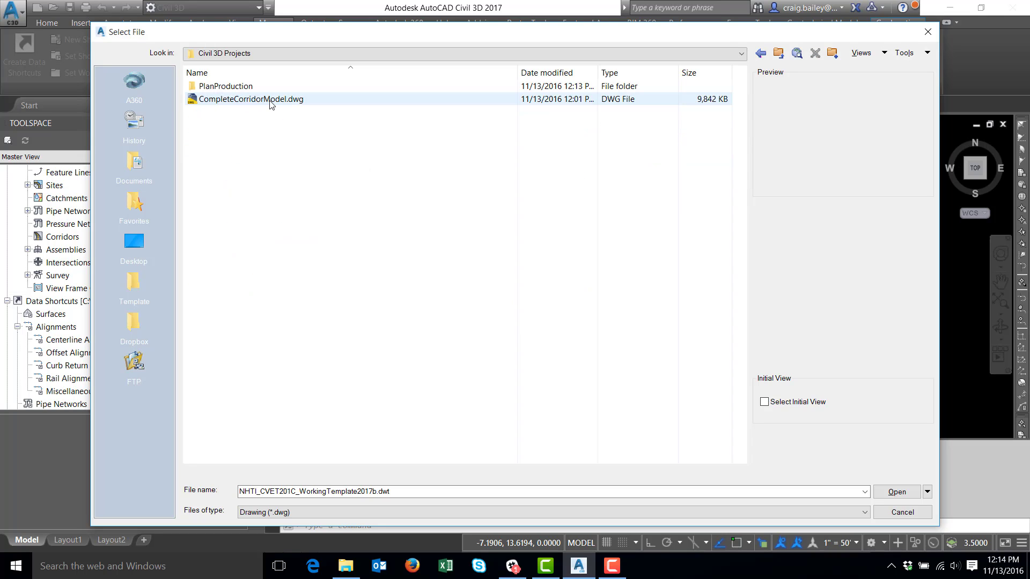
click(241, 101)
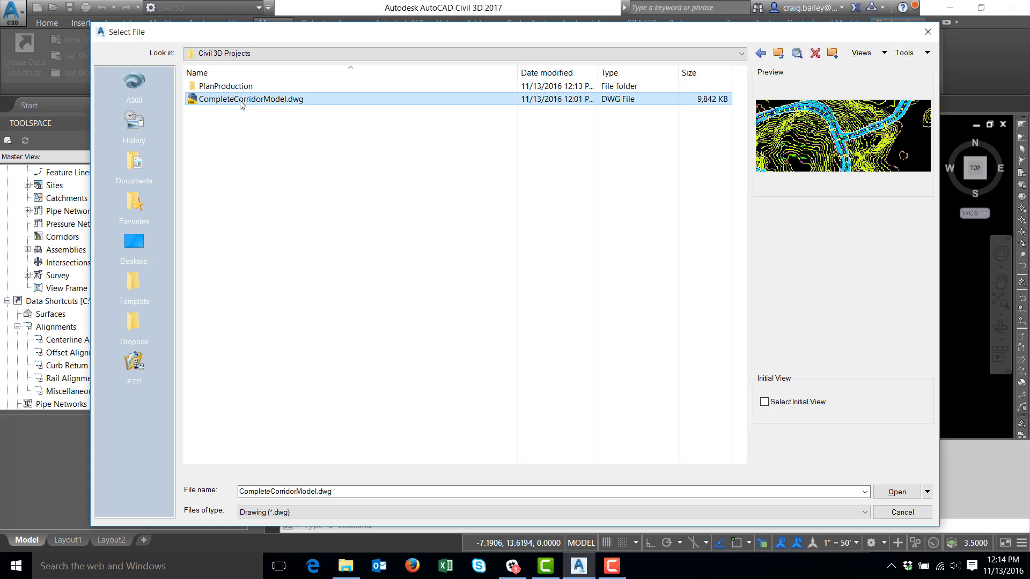
click(897, 494)
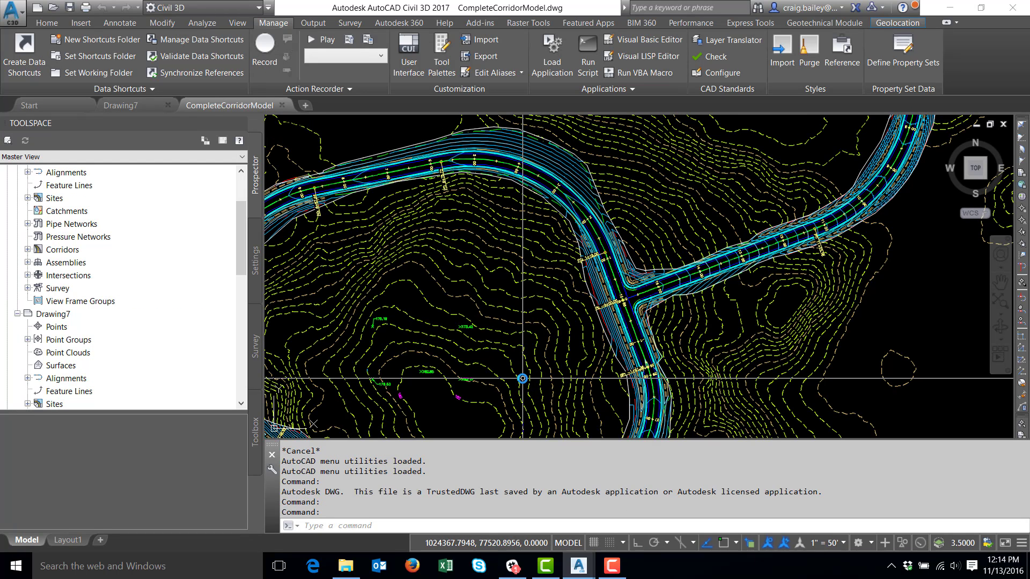
- Save the drawing as CompleteCorridorModel_Base.dwg in the PlanProduction project's Production Drawings folder
mouse_move(522, 379)
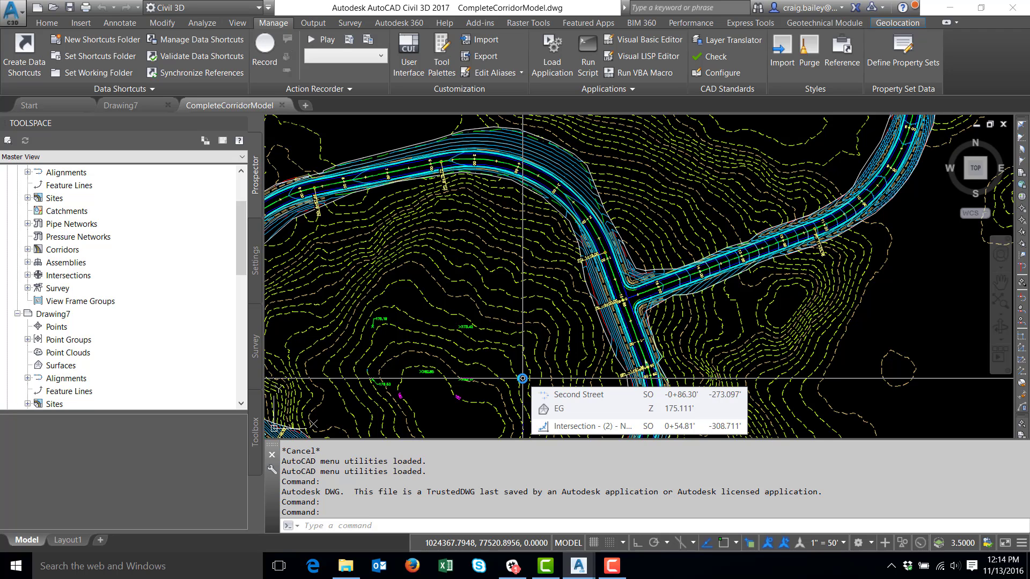
click(21, 16)
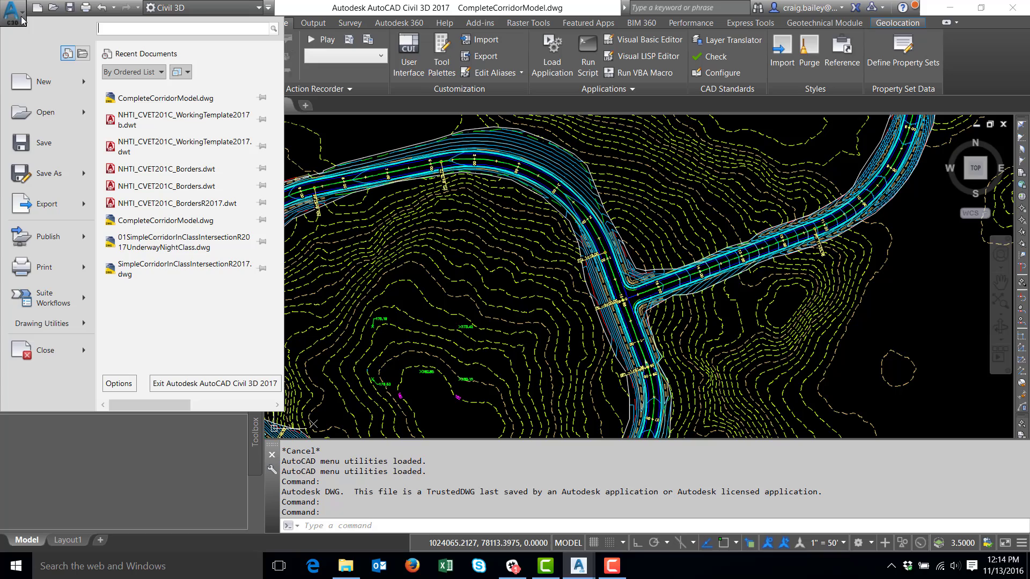
click(43, 168)
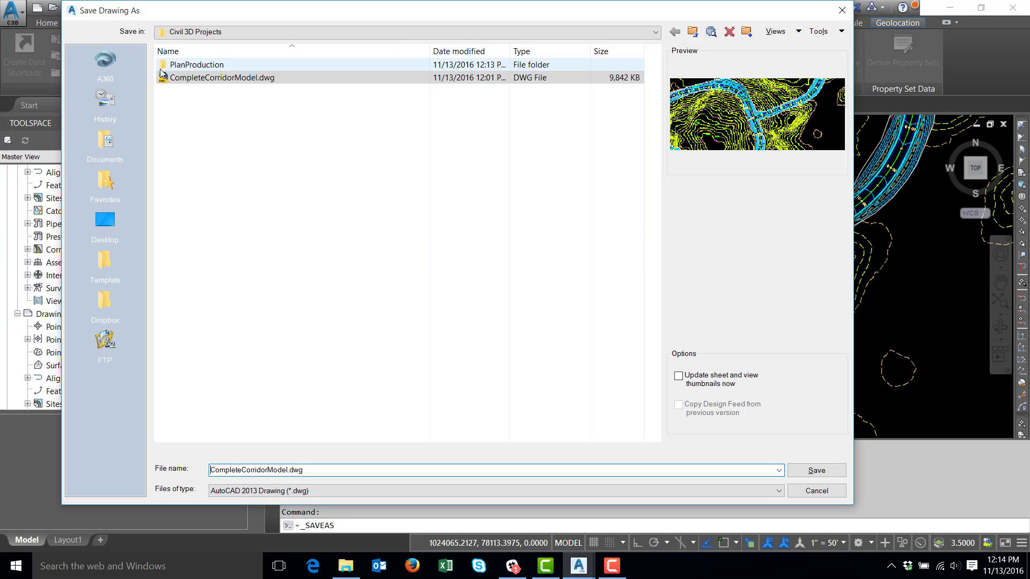
double_click(193, 68)
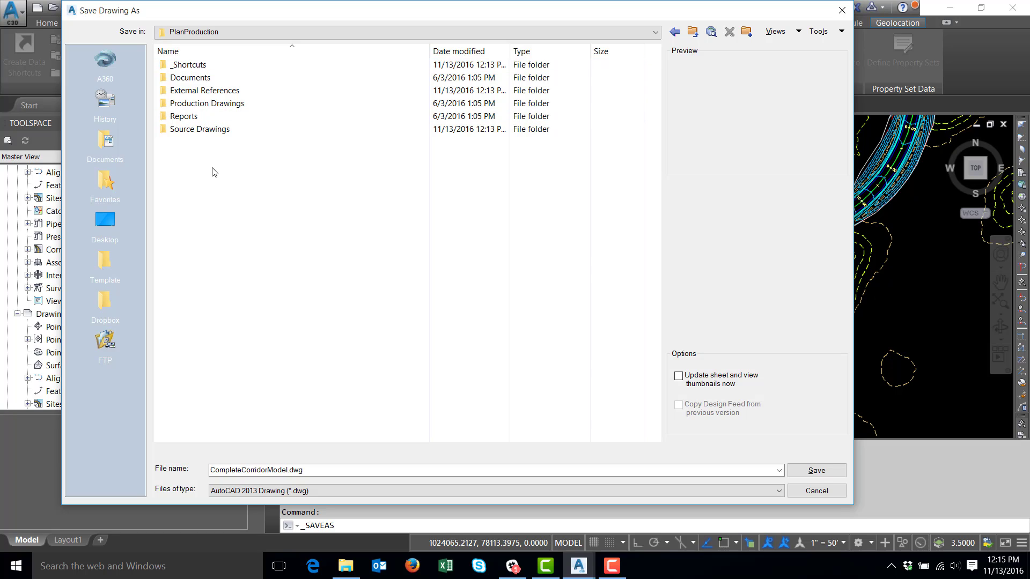
double_click(196, 104)
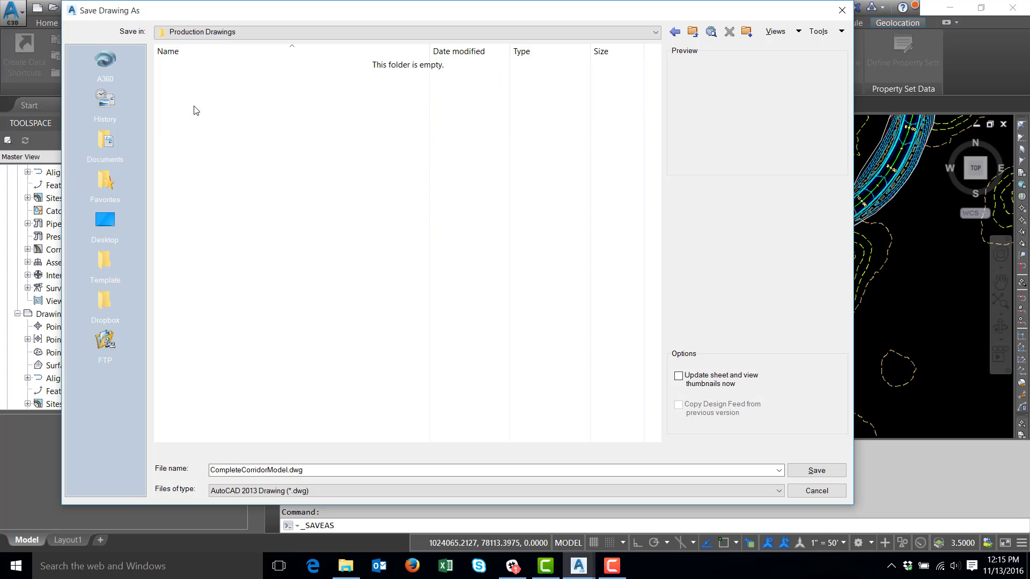
click(313, 470)
click(311, 471)
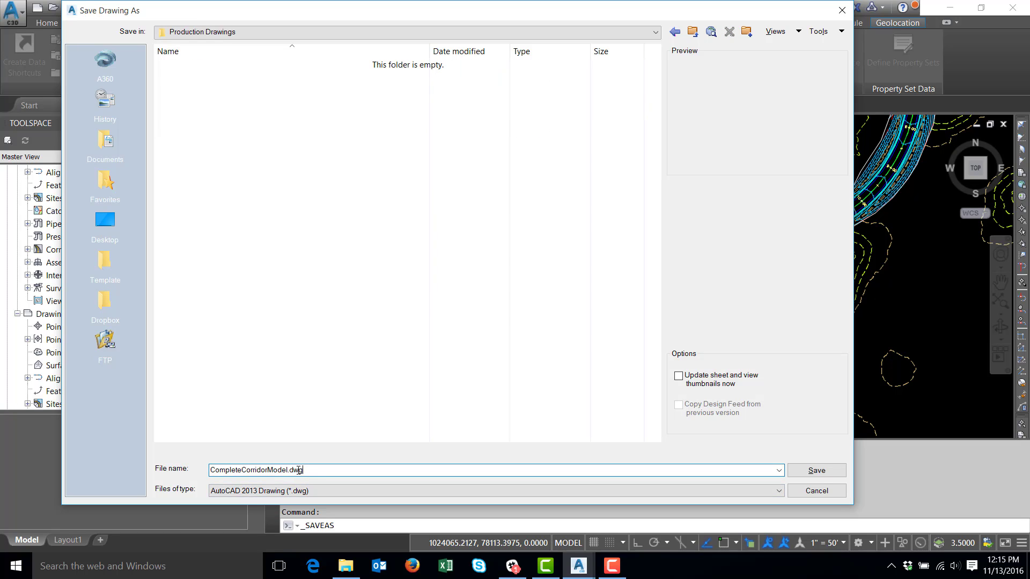
click(289, 470)
text(_Base)
click(829, 471)
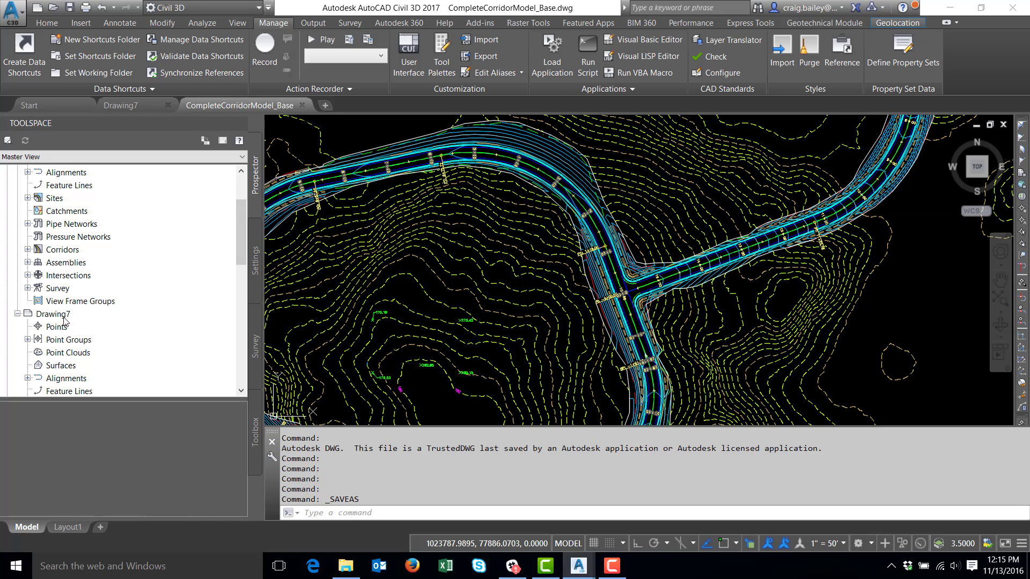
- Create data shortcuts in the PlanProduction project for all surfaces, all alignments with their profiles, and all corridors
click(17, 314)
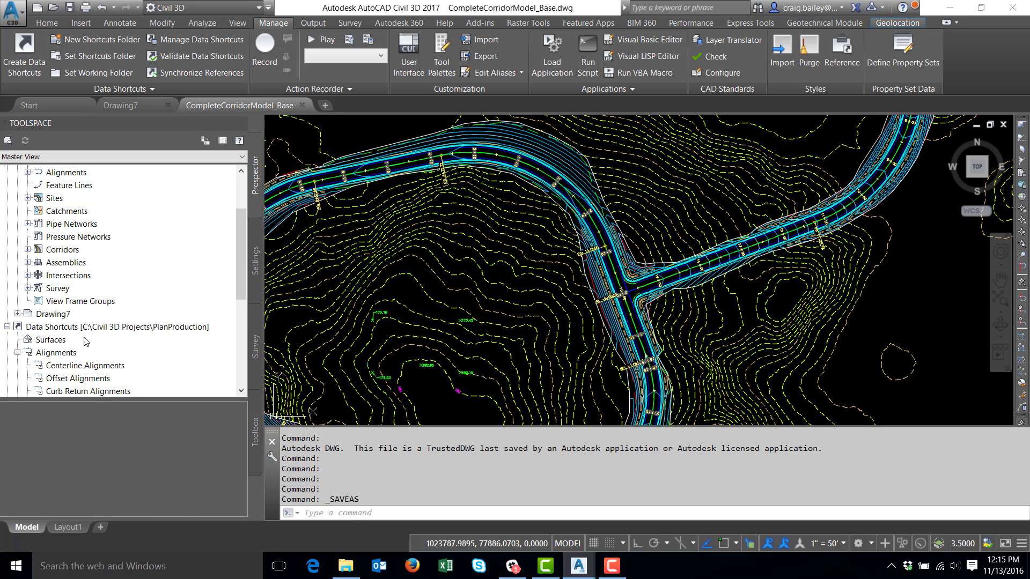
click(62, 328)
right_click(62, 329)
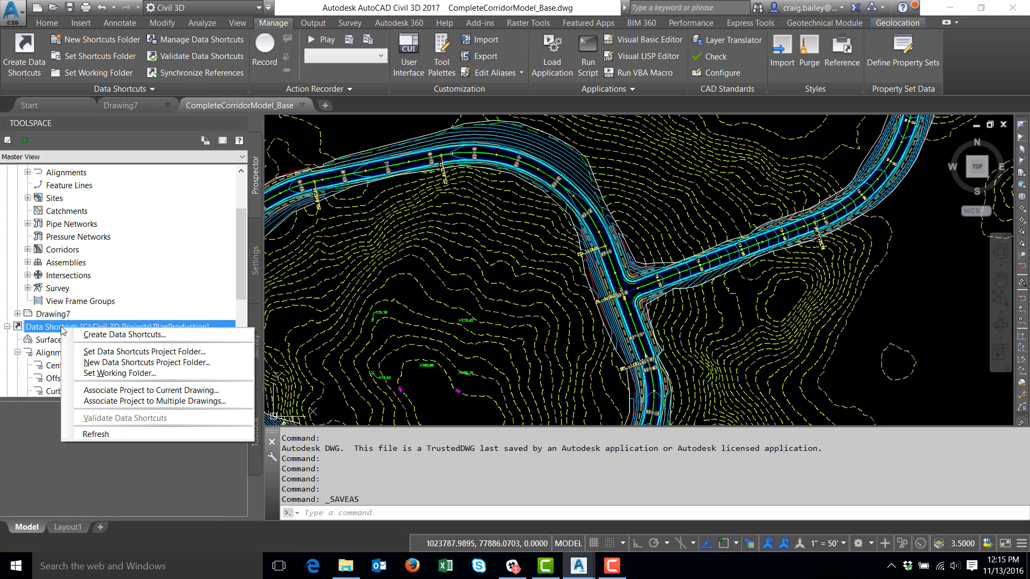
click(112, 335)
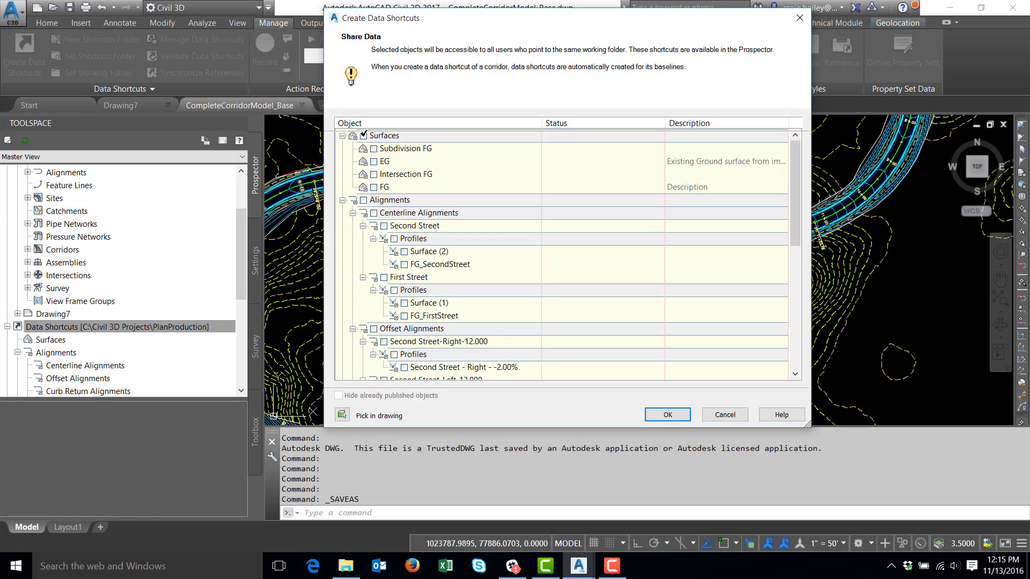
click(364, 136)
click(364, 200)
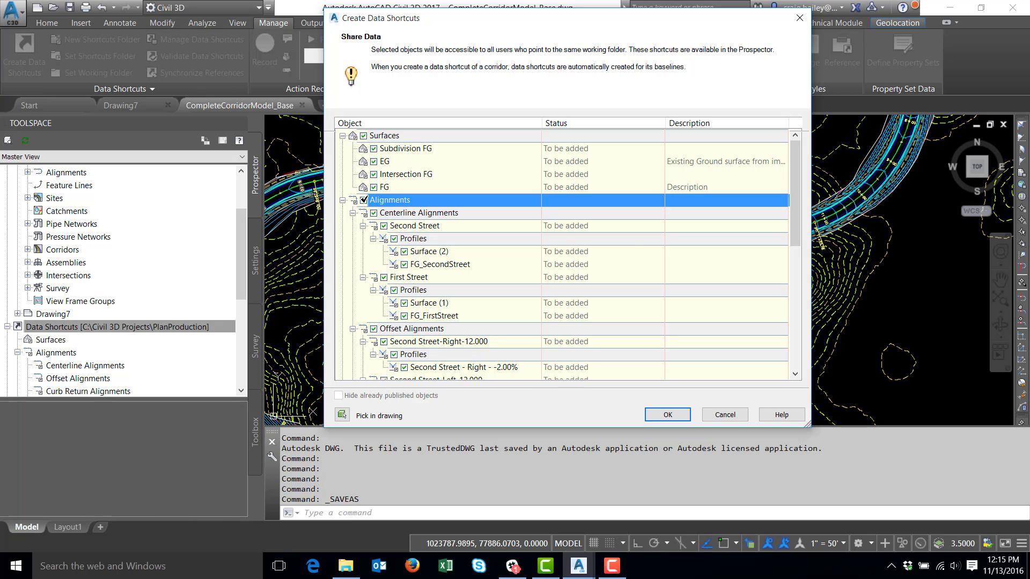
drag(793, 214, 790, 337)
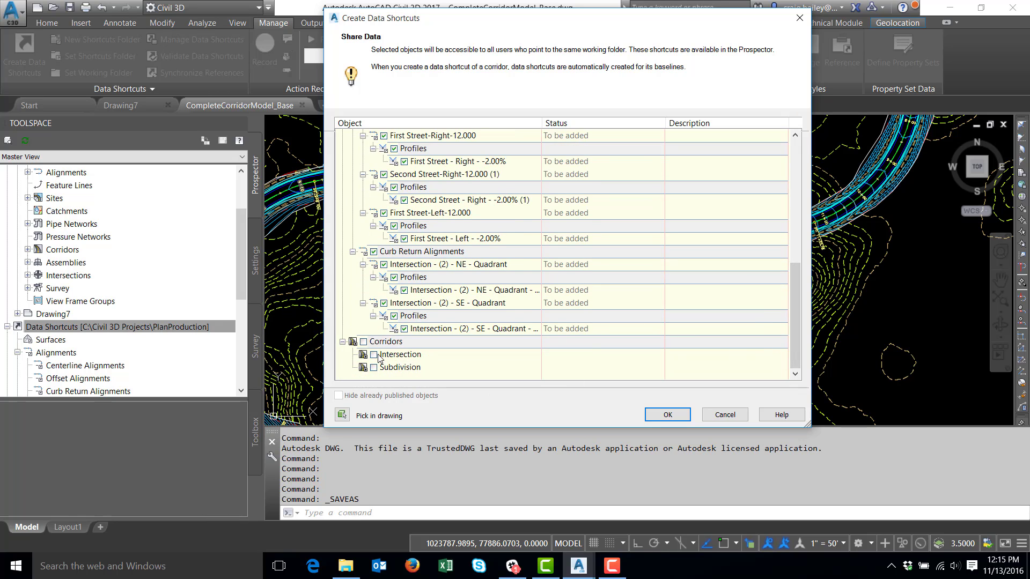
click(364, 341)
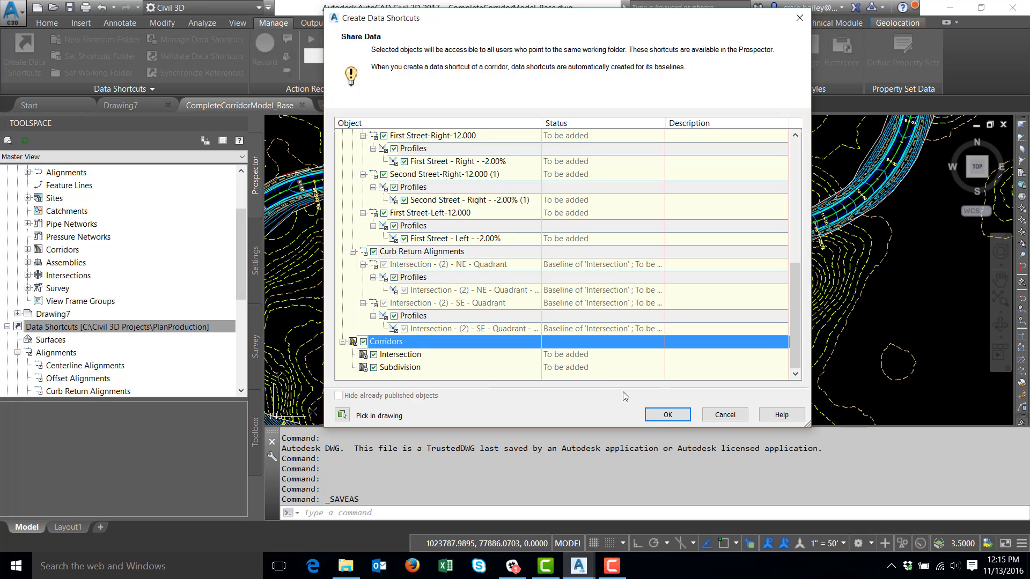
click(667, 416)
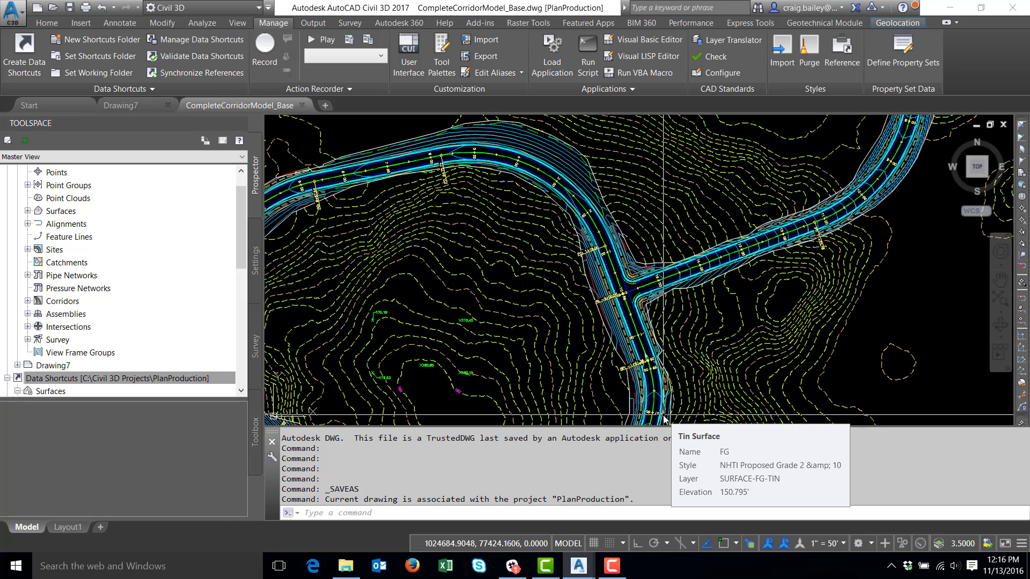
- Examine the project's data shortcuts for the surfaces and for the First Street centerline alignment and its profiles
scroll(679, 247, down, 8)
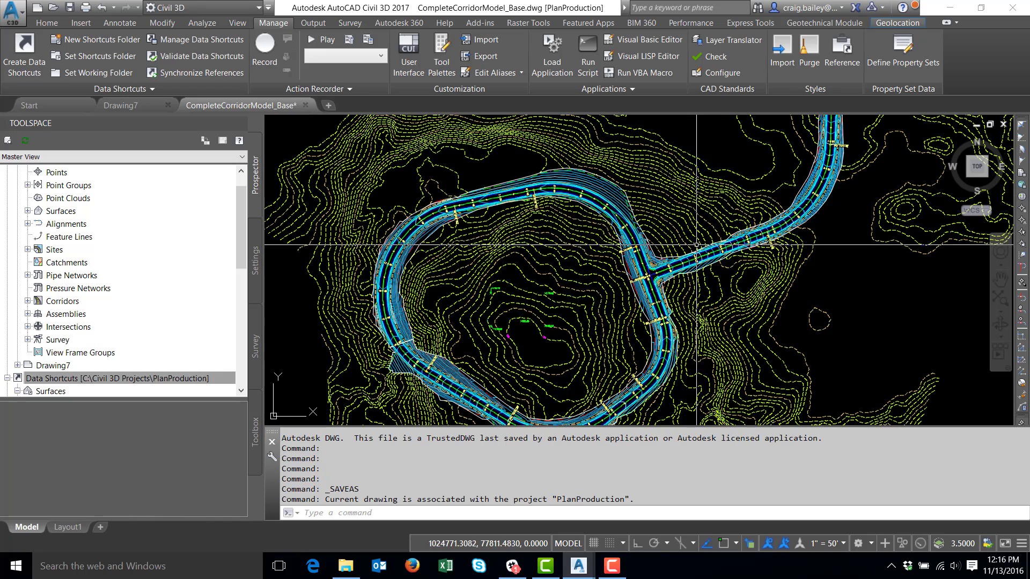
scroll(111, 364, down, 2)
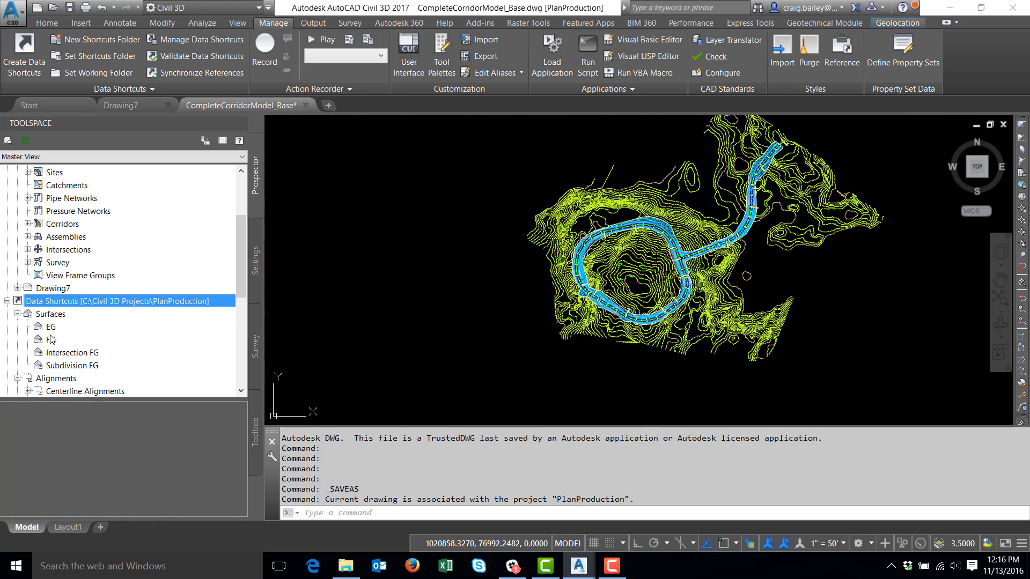
click(52, 338)
click(56, 354)
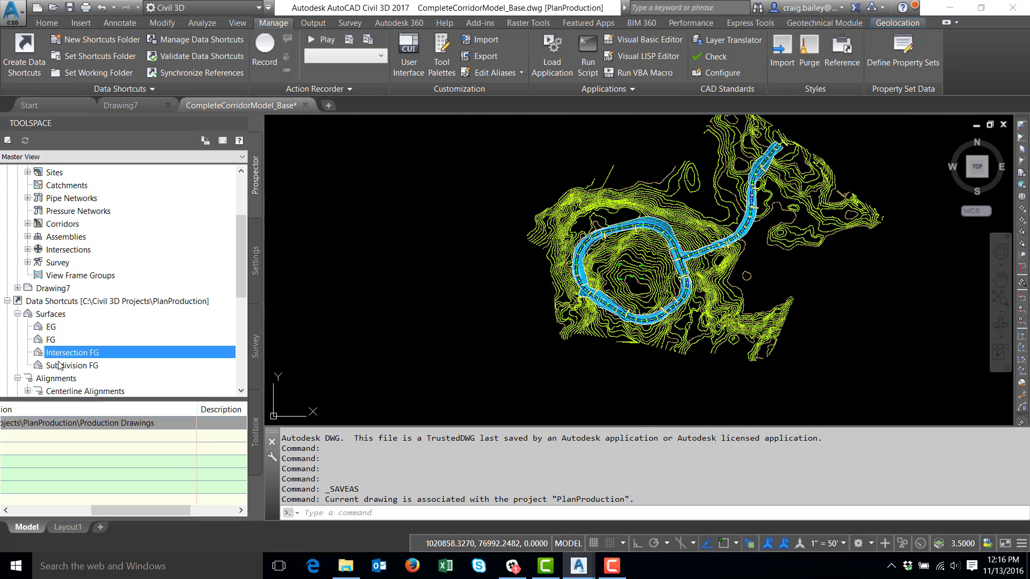
click(60, 366)
scroll(74, 363, down, 2)
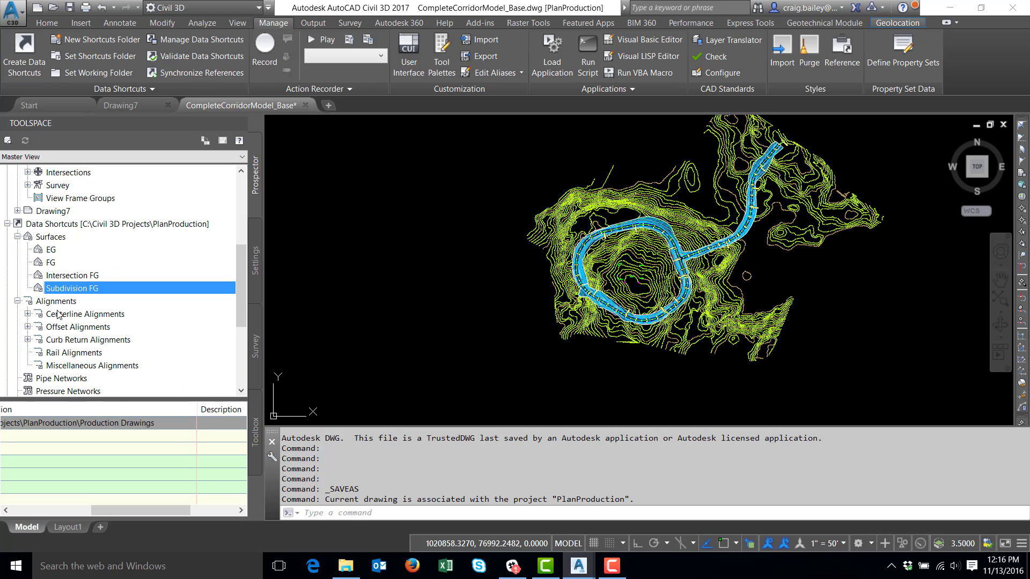
click(28, 314)
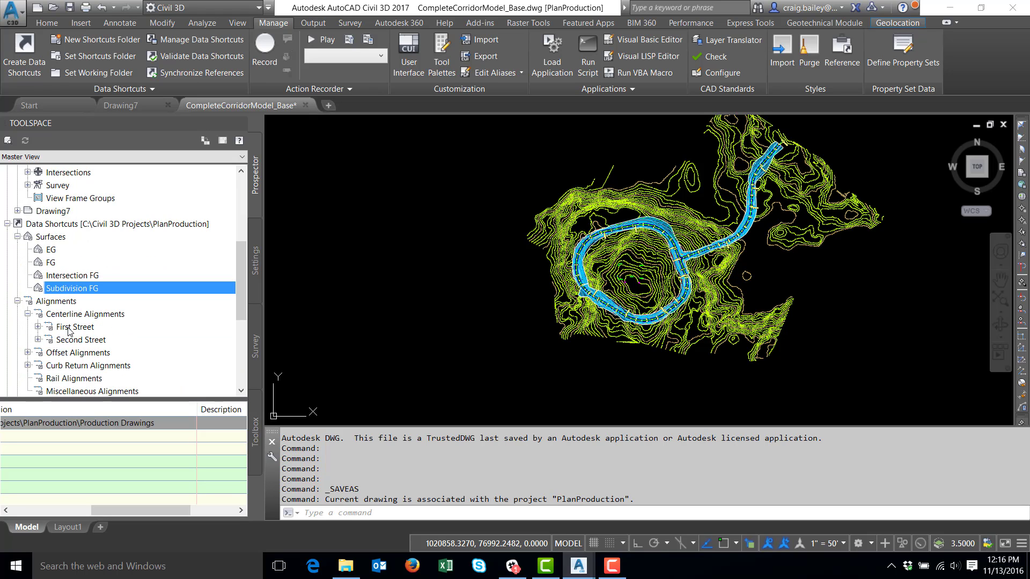
click(37, 326)
click(48, 340)
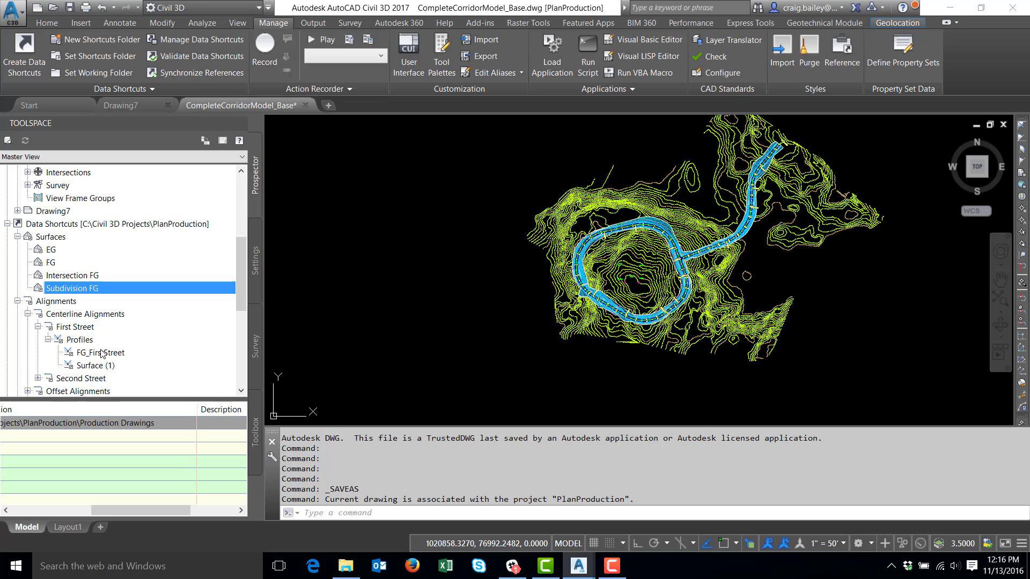
click(94, 365)
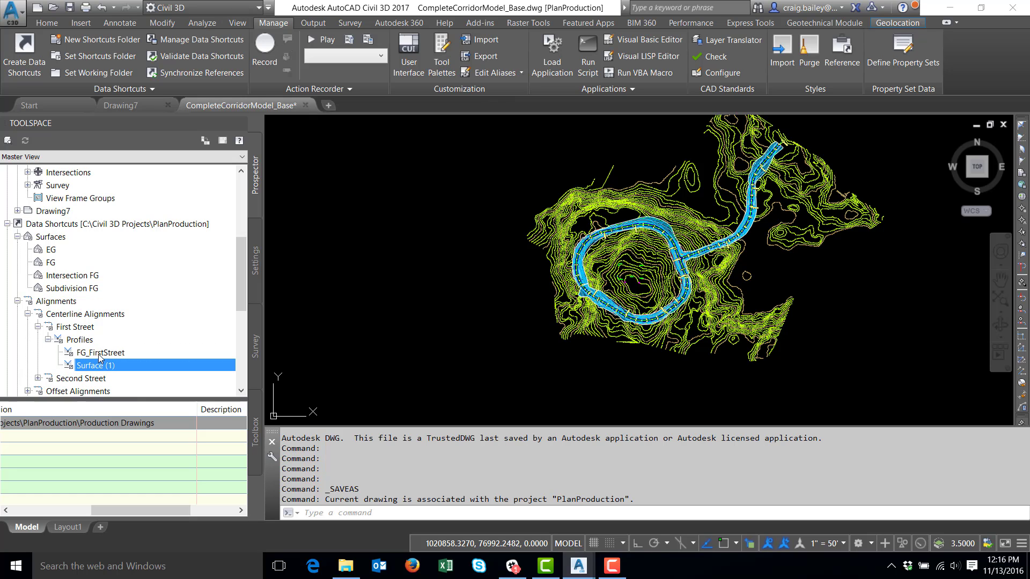
- Rename the Surface (1) profile of the drawing's First Street centerline alignment as EG_FirstStreet
click(101, 353)
click(95, 366)
drag(243, 280, 252, 204)
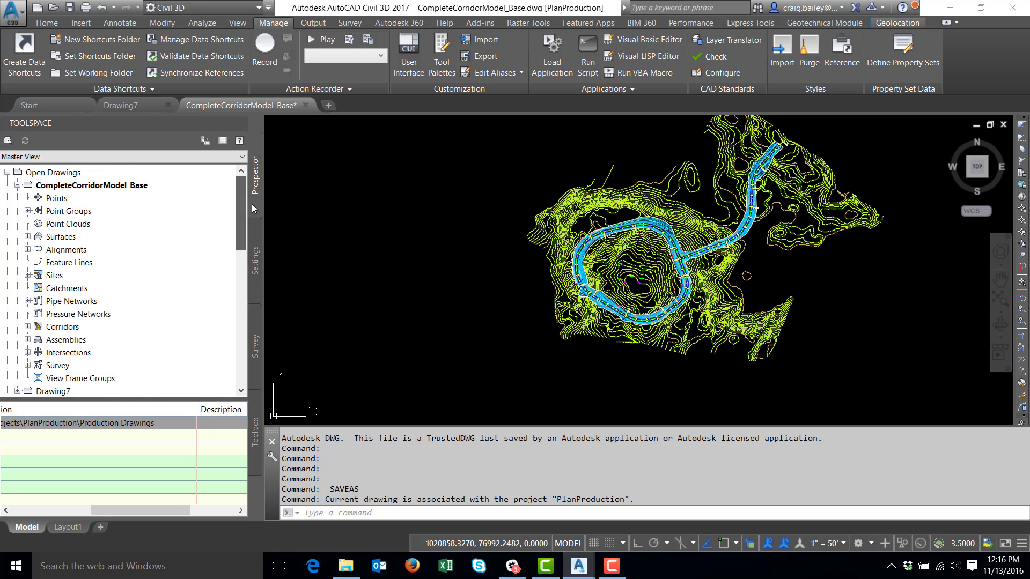
click(27, 250)
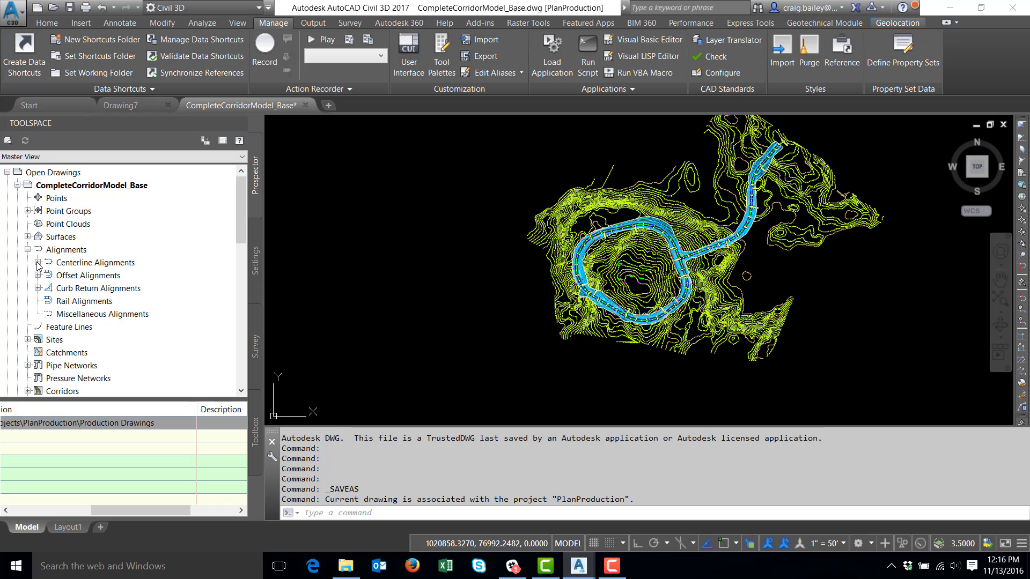
click(38, 263)
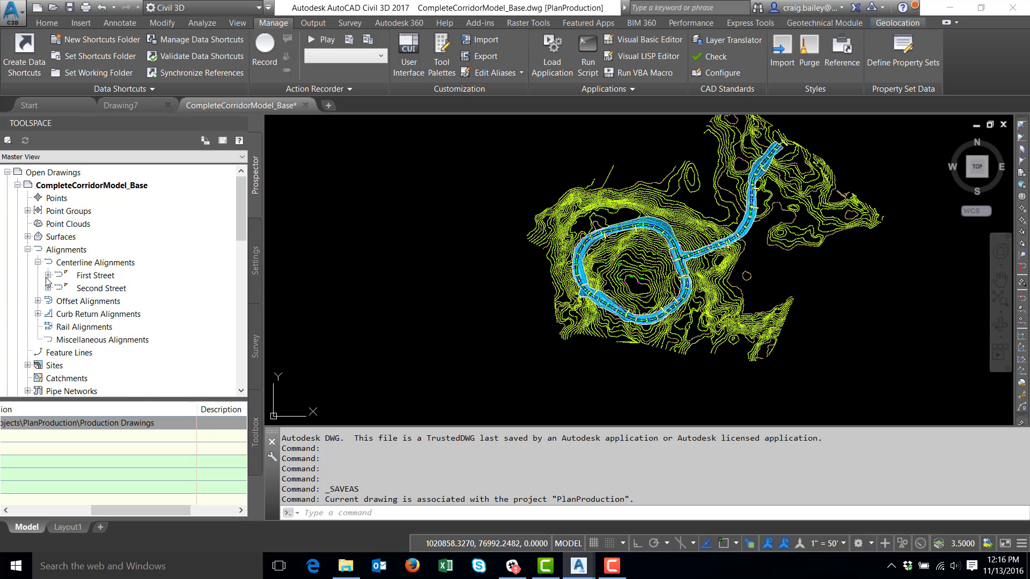
click(47, 275)
click(59, 301)
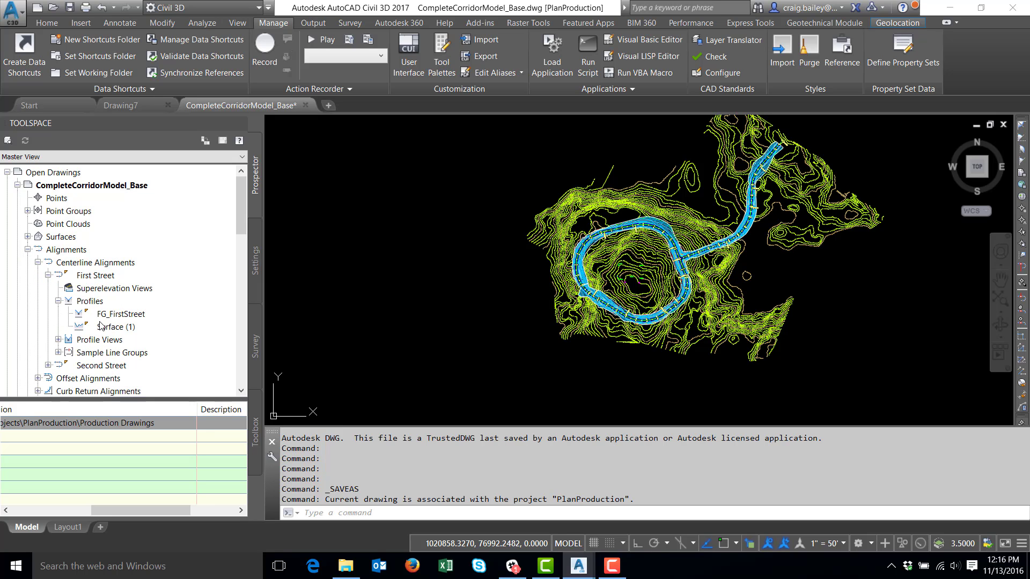
right_click(122, 328)
click(161, 332)
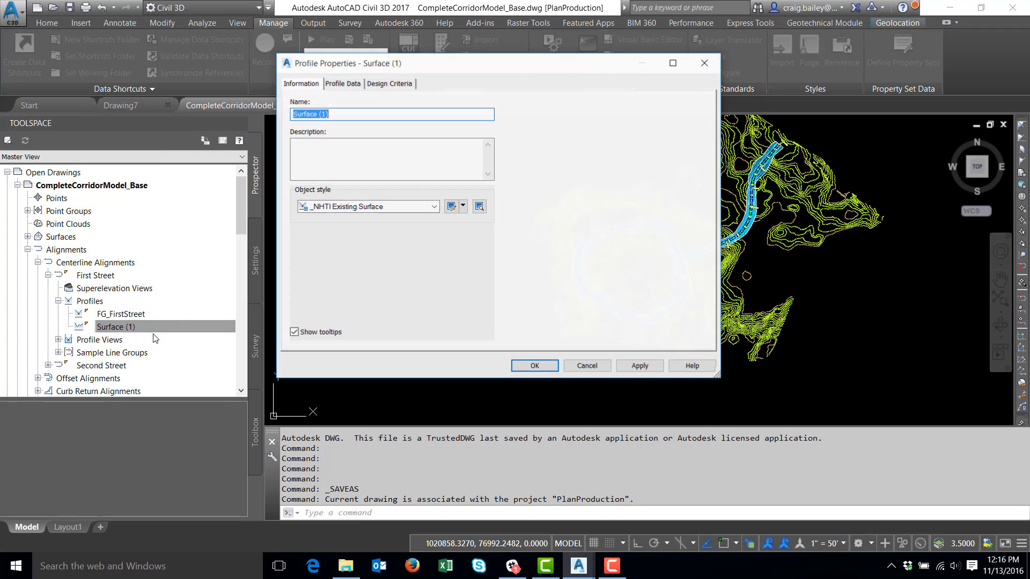
text(EG)
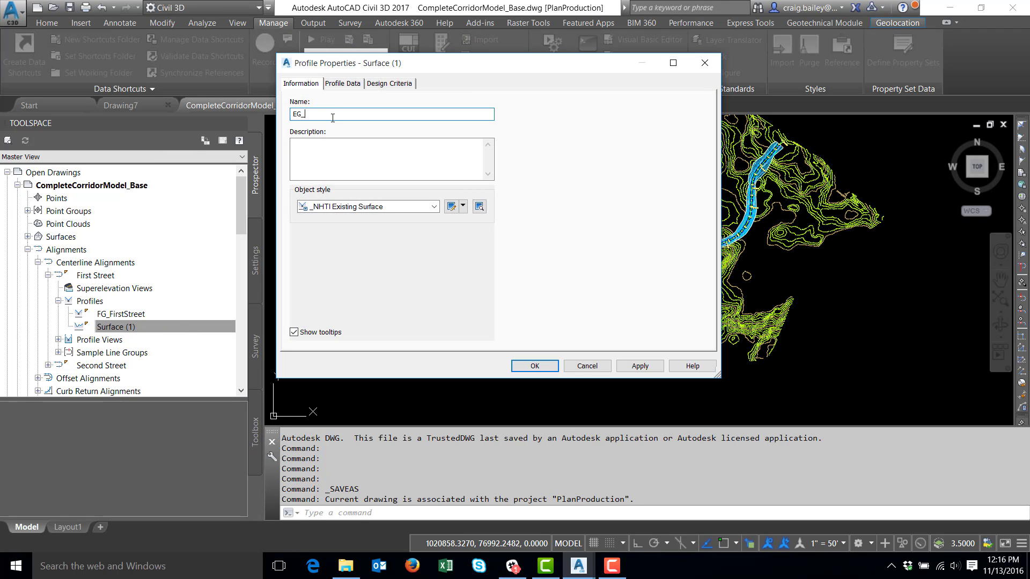
text(_FirstDtree)
key(BackSpace)
key(BackSpace)
key(BackSpace)
key(BackSpace)
key(BackSpace)
key(BackSpace)
text(Street)
click(532, 366)
- Rename the Surface (2) profile of the drawing's Second Street centerline alignment as EG_SecondStreet
drag(240, 227, 238, 251)
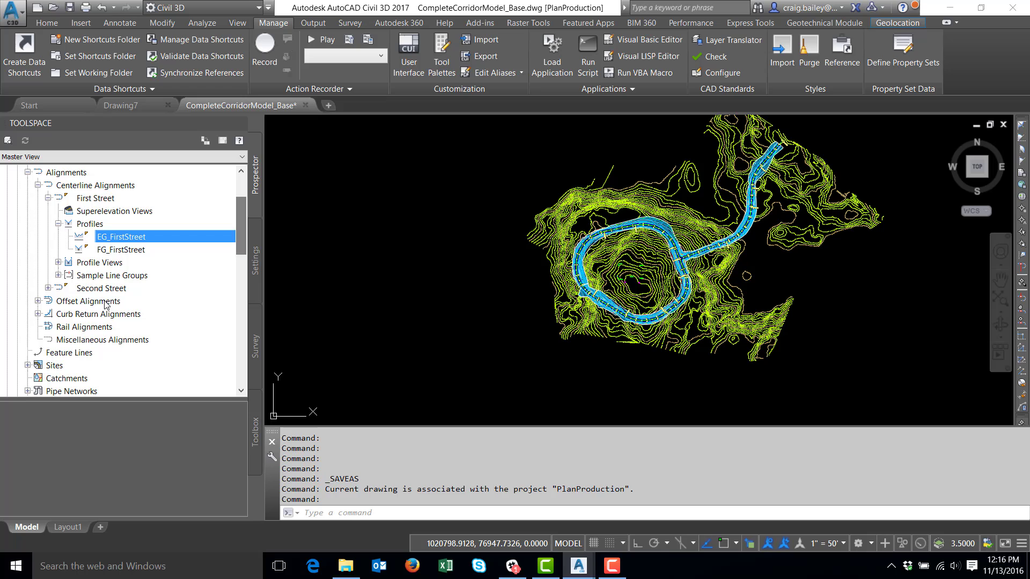
click(47, 288)
click(58, 314)
right_click(106, 340)
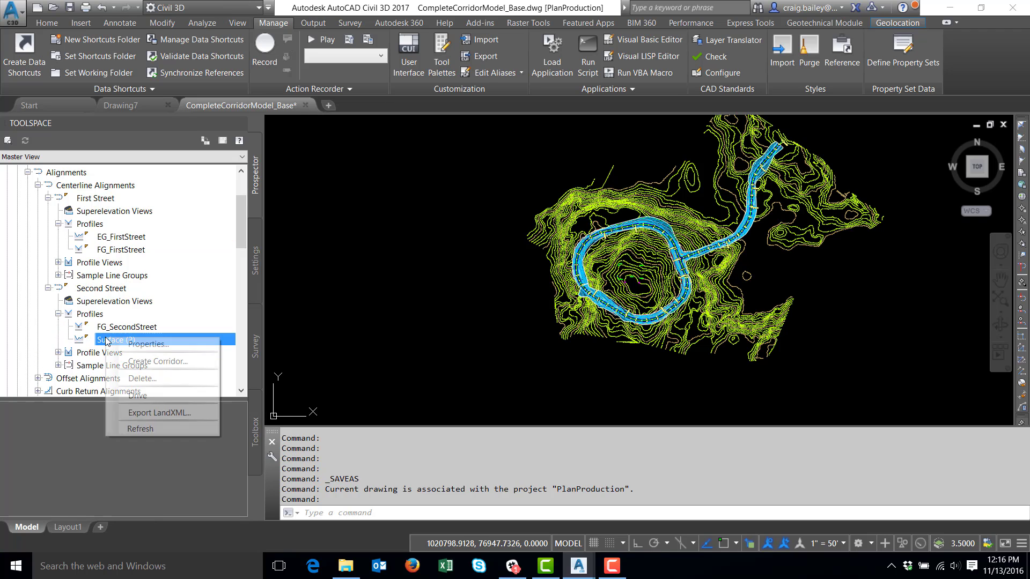
click(137, 343)
text(E)
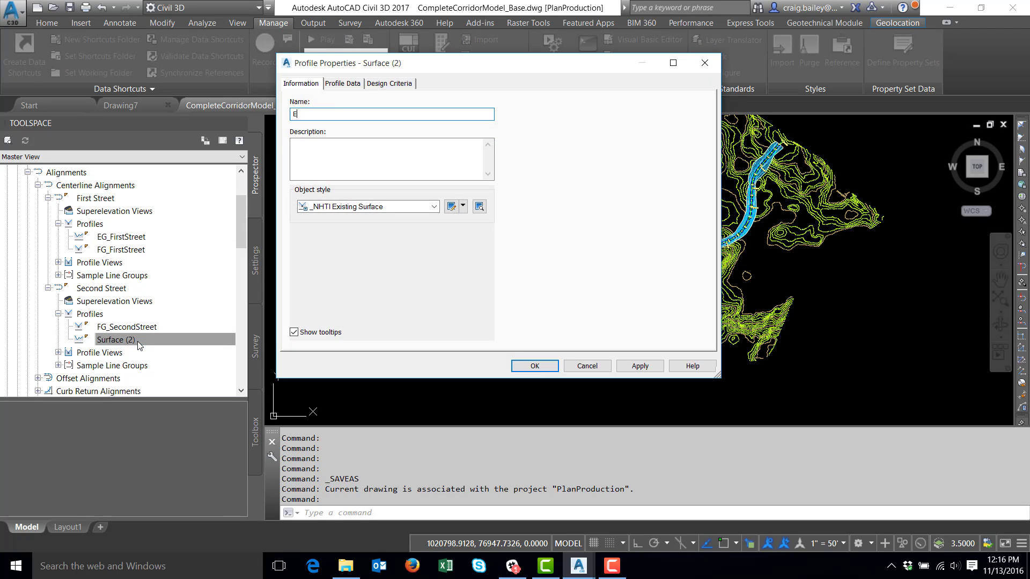
text(G_SecondStreet)
click(535, 365)
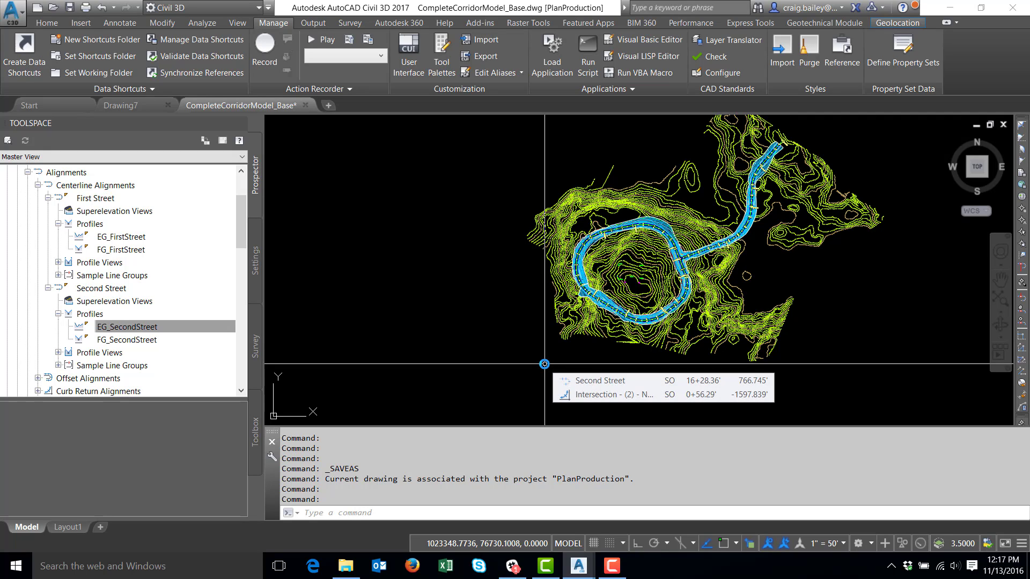
- Validate all data shortcuts of the PlanProduction project
drag(238, 216, 242, 307)
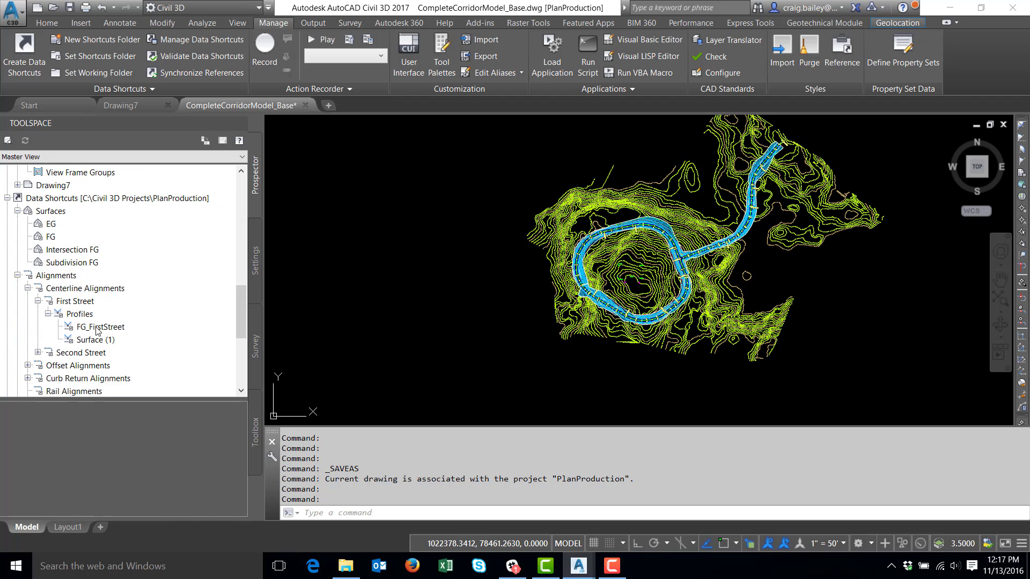
right_click(49, 200)
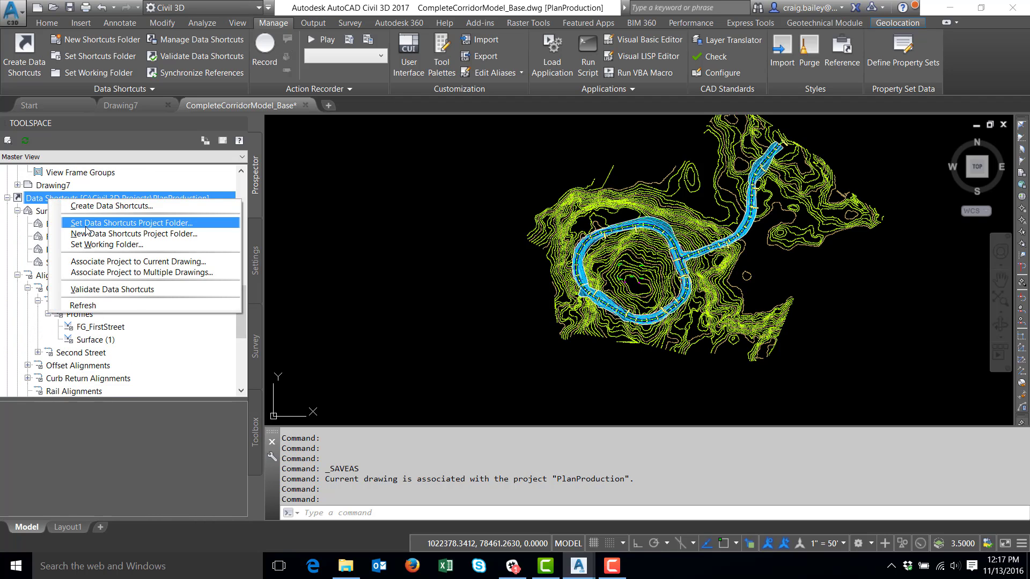
click(93, 291)
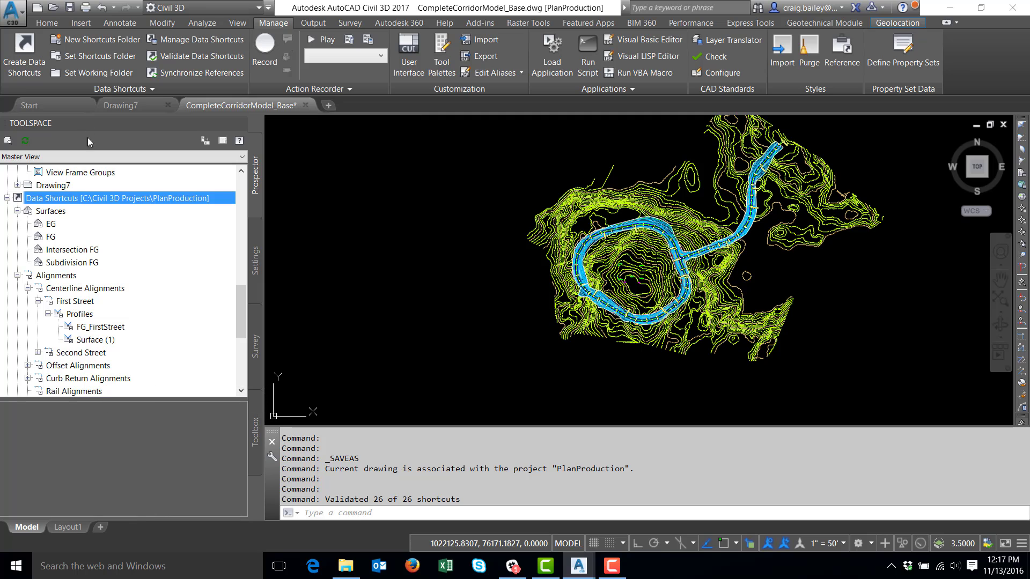
right_click(89, 340)
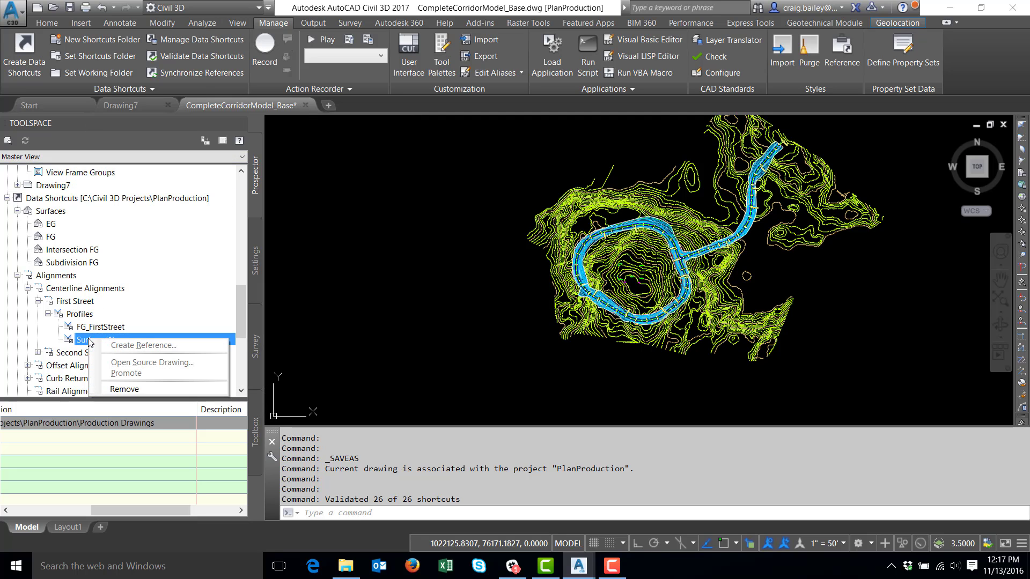
click(87, 315)
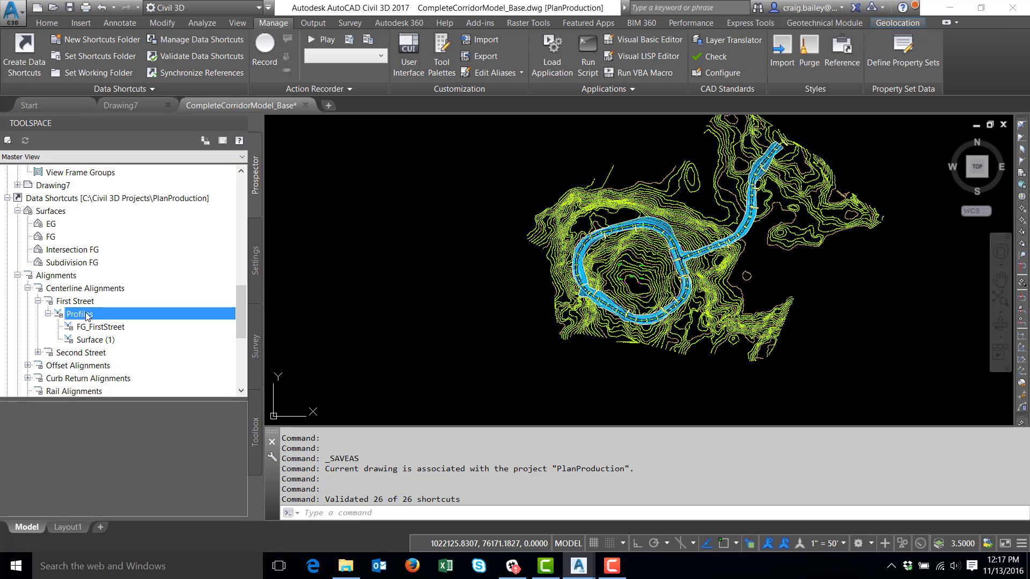
right_click(68, 302)
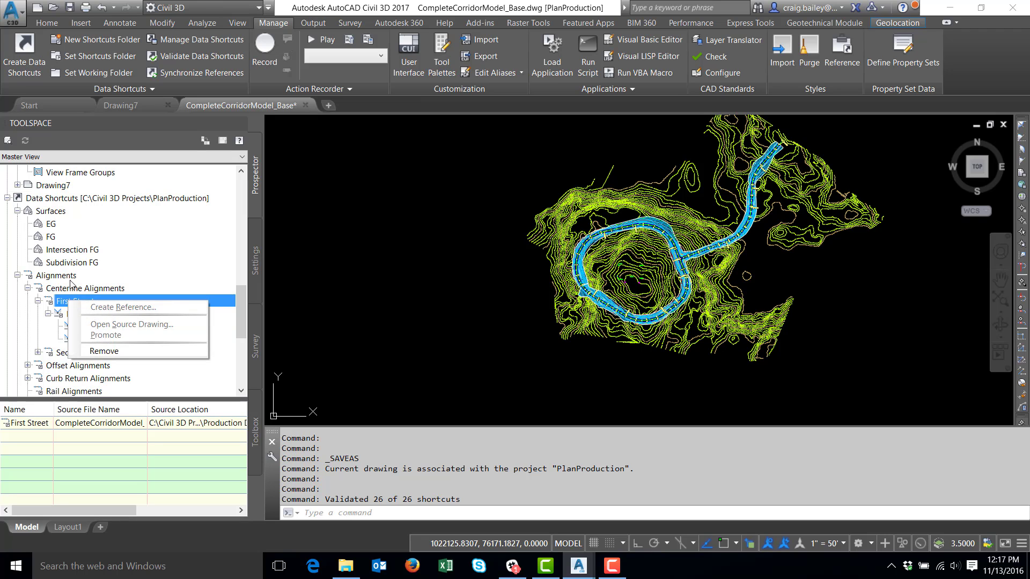
click(70, 278)
- Save the CompleteCorridorModel_Base drawing with its renamed profiles
click(413, 244)
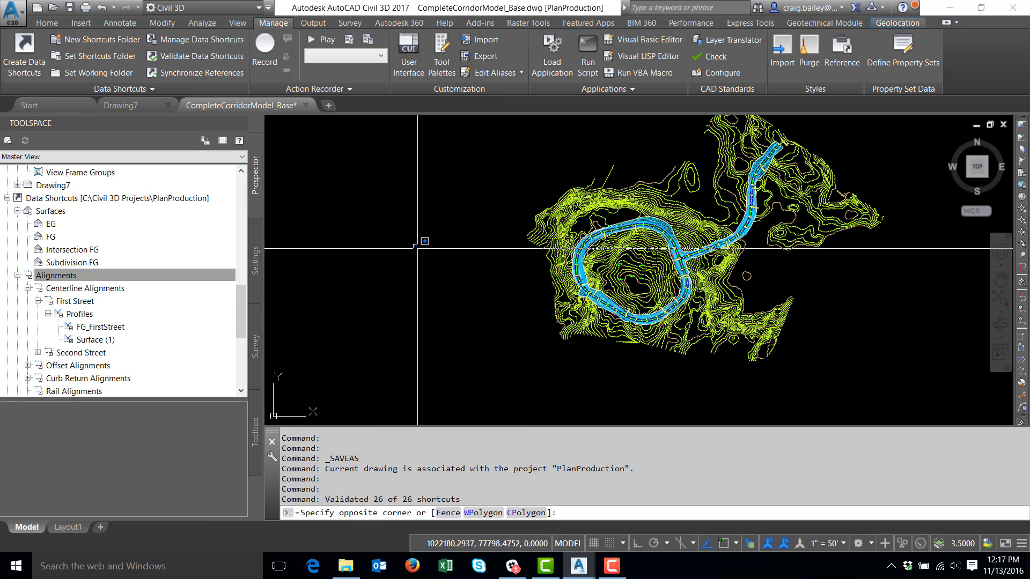
click(498, 243)
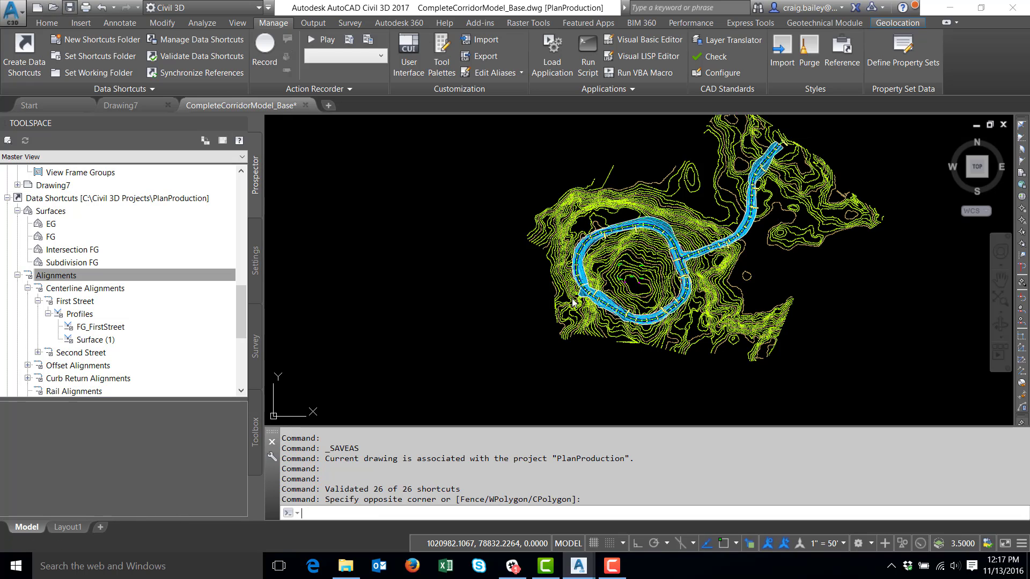
key(ctrl+s)
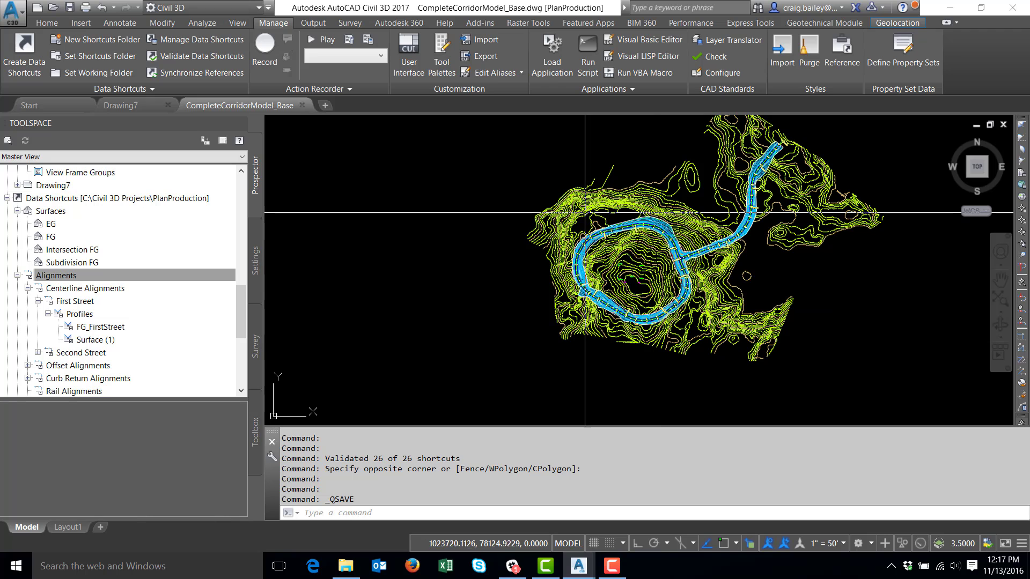
- Collapse the data shortcuts and the drawing's alignments, and check which commands the drawing's View Frame Groups offers
click(197, 288)
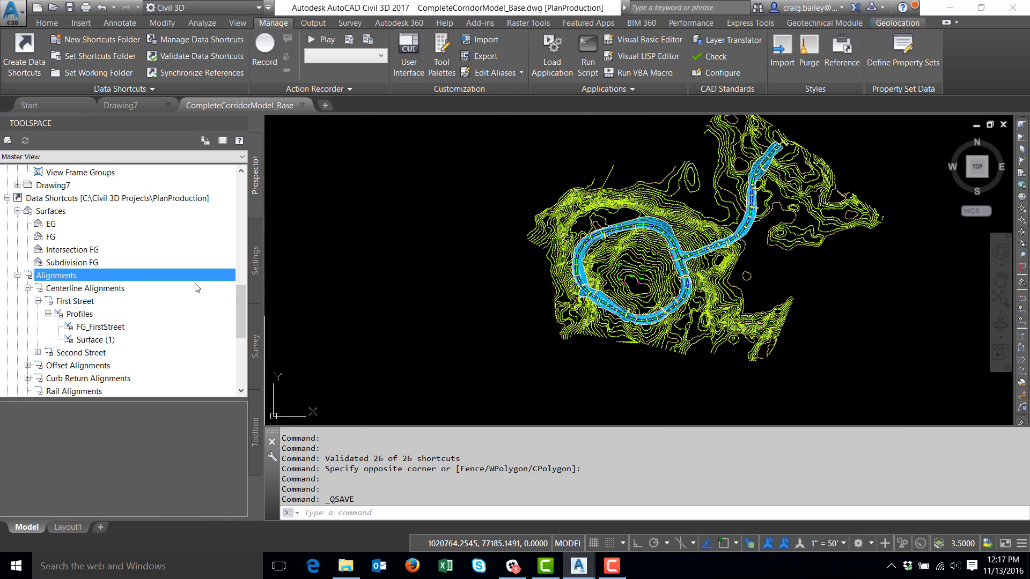
click(7, 198)
drag(243, 341, 242, 212)
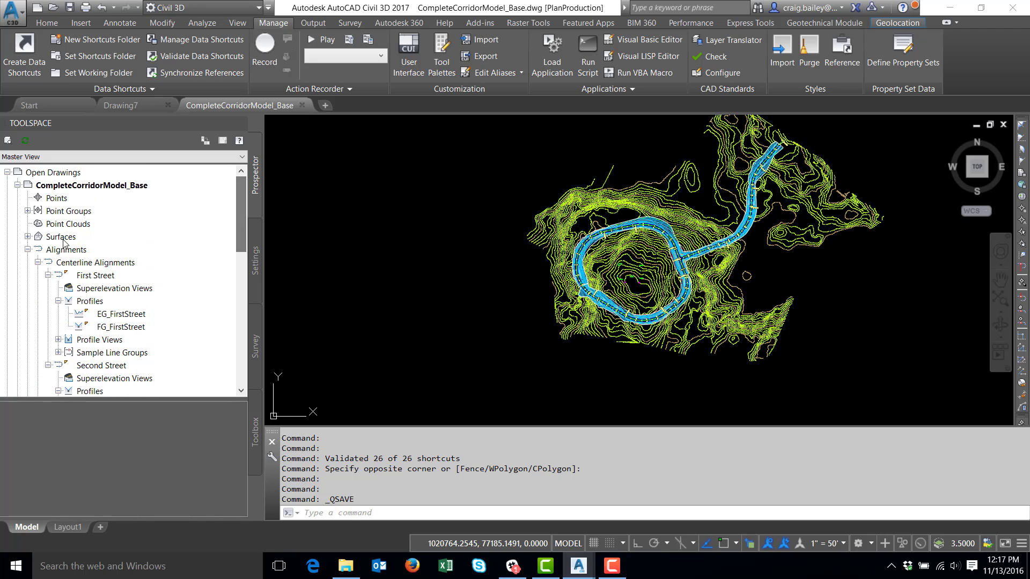
click(27, 249)
scroll(89, 268, down, 1)
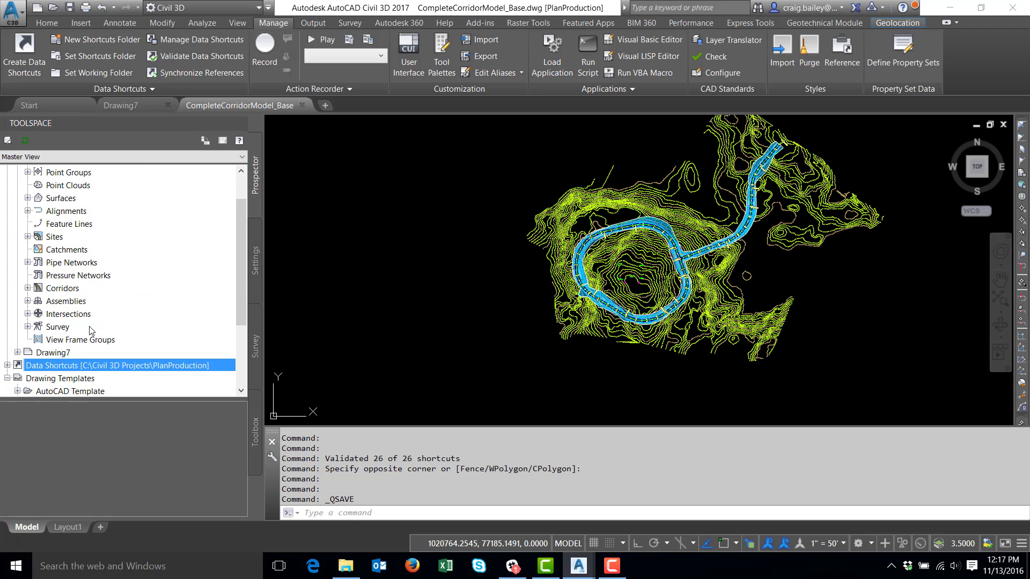
click(75, 340)
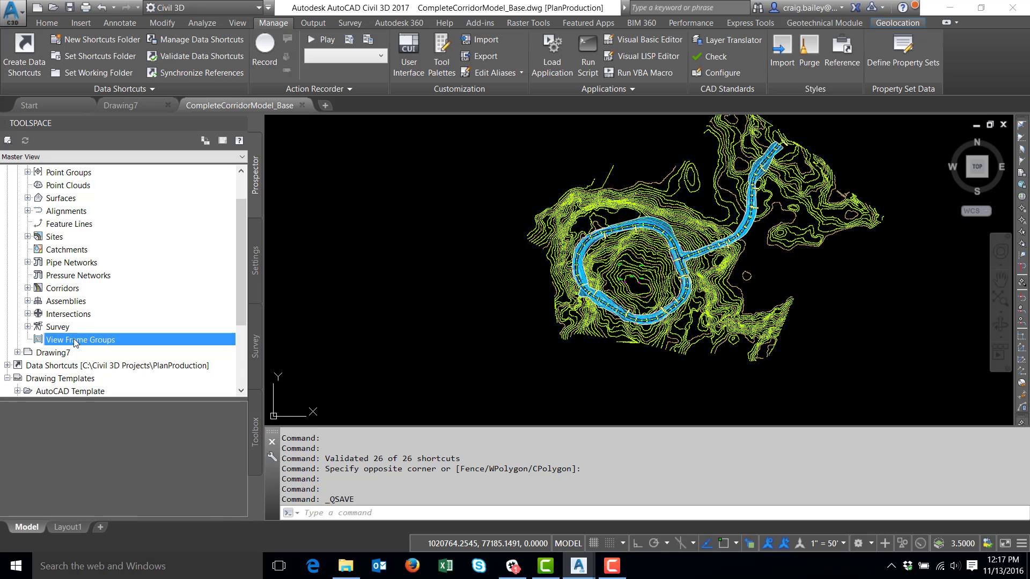
right_click(75, 343)
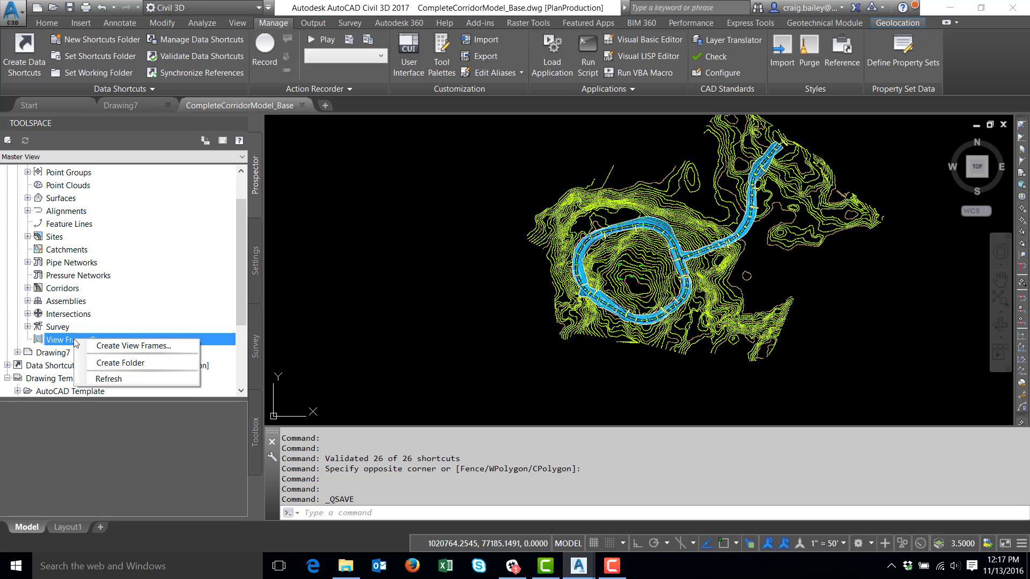
click(276, 324)
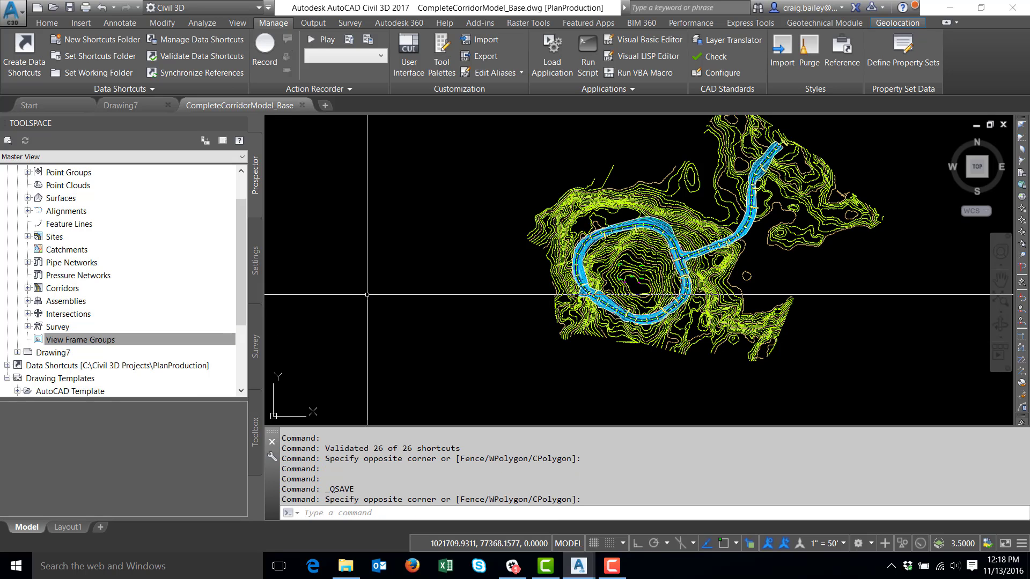
- Start creating view frames along the First Street alignment with the automatic station range, and continue to the sheet settings
click(319, 22)
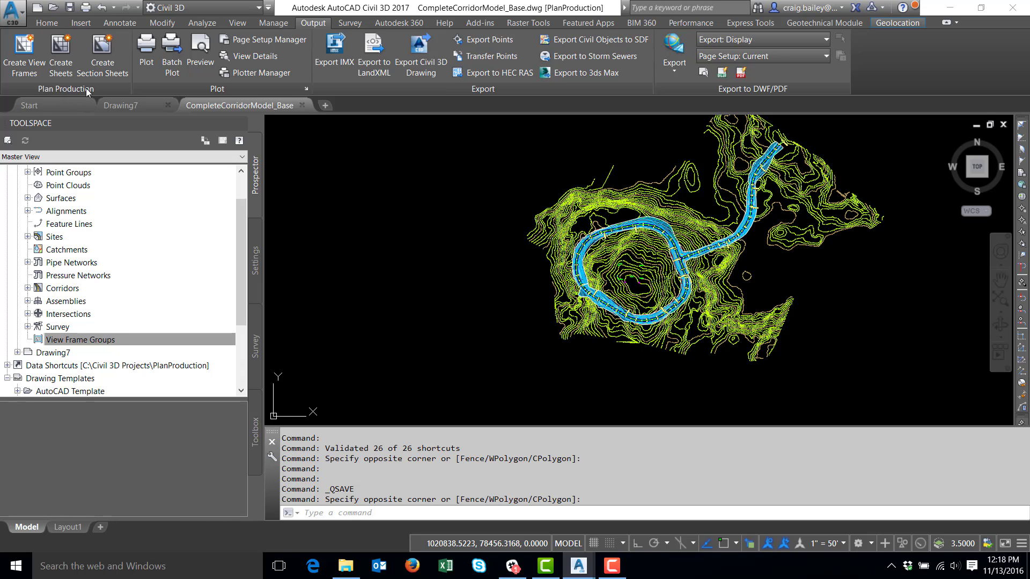
click(24, 52)
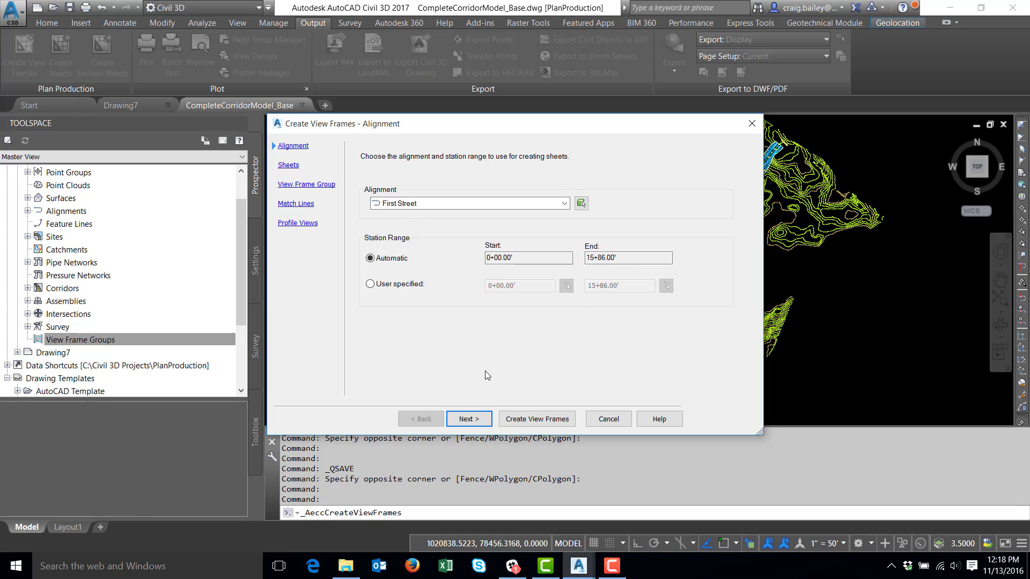
click(479, 418)
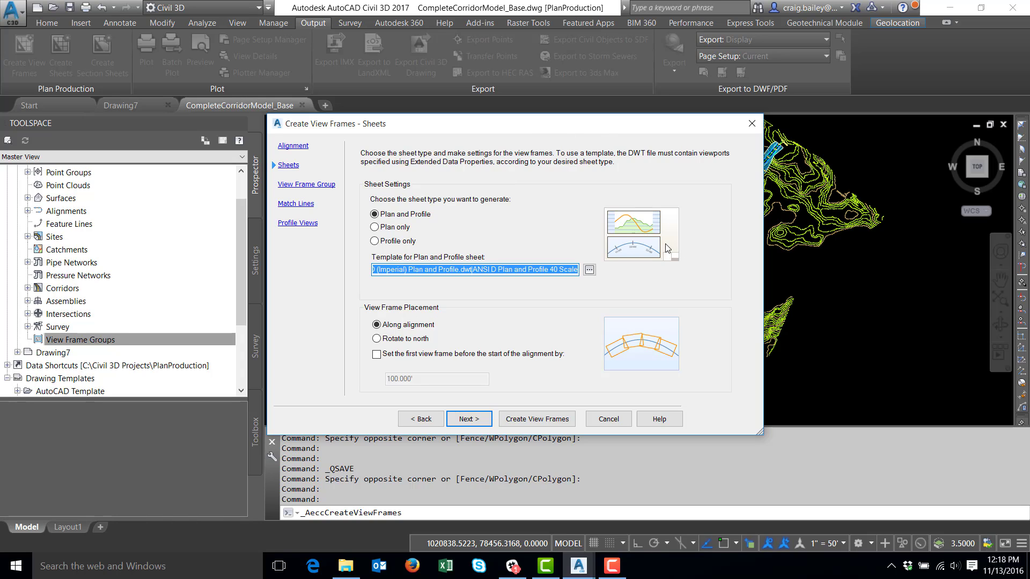
- Preview the Plan only and Profile only sheet types and return to the Plan and Profile type
click(388, 228)
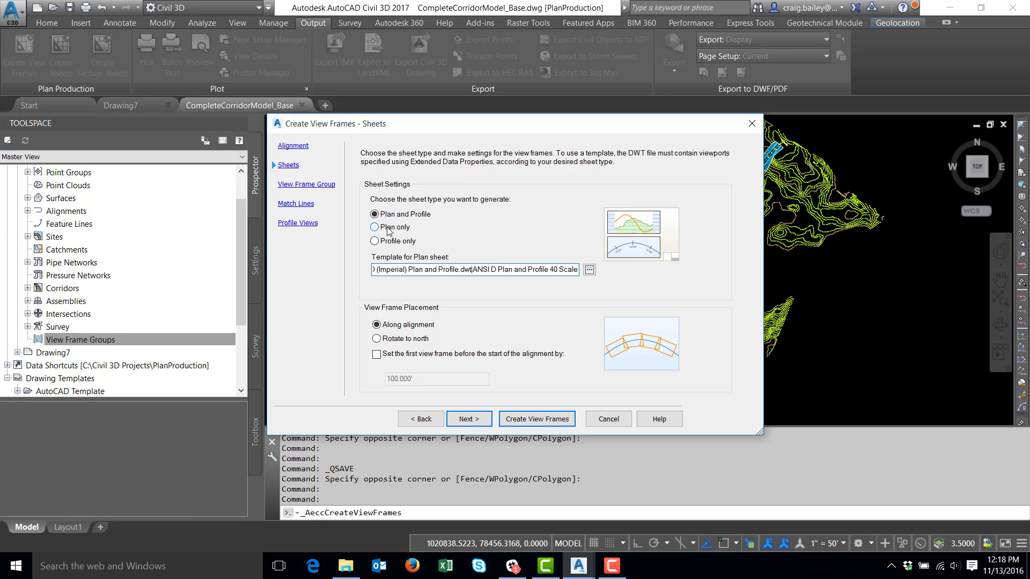
click(390, 245)
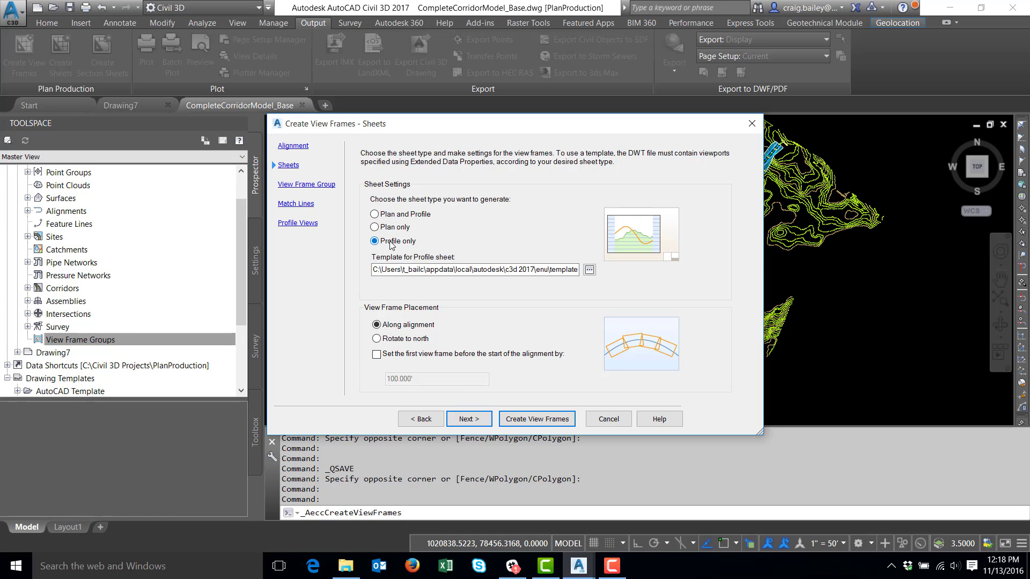
click(407, 215)
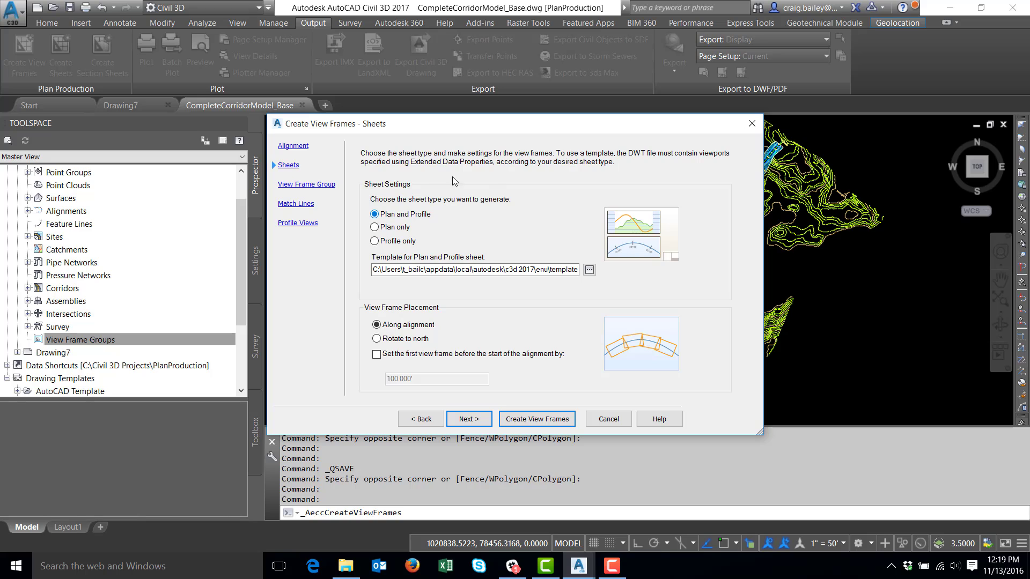
- Set the plan and profile sheet template to the PlanProfile50 layout from NHTI_CVET201C_Borders.dwt
click(589, 271)
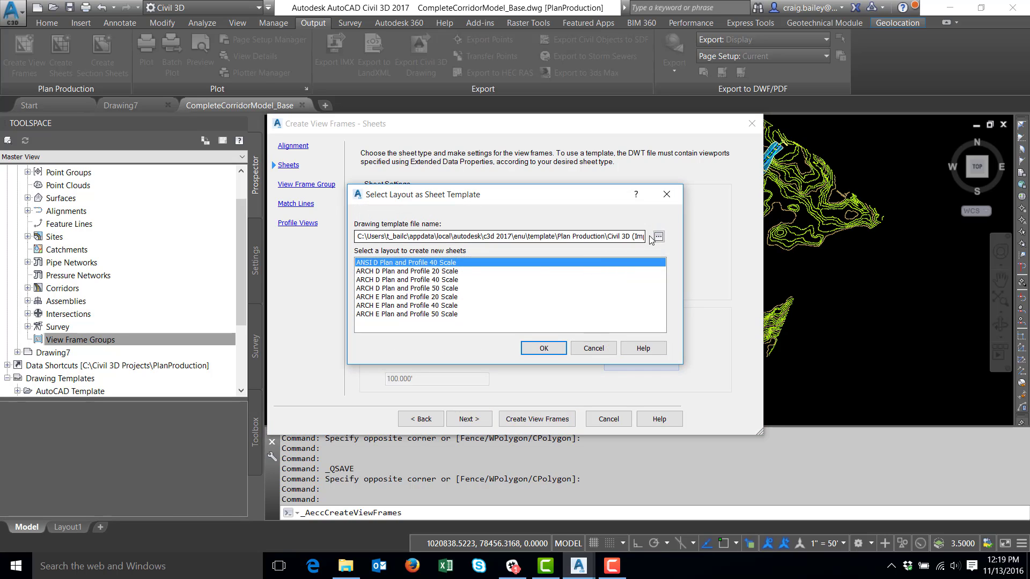
drag(579, 236, 654, 240)
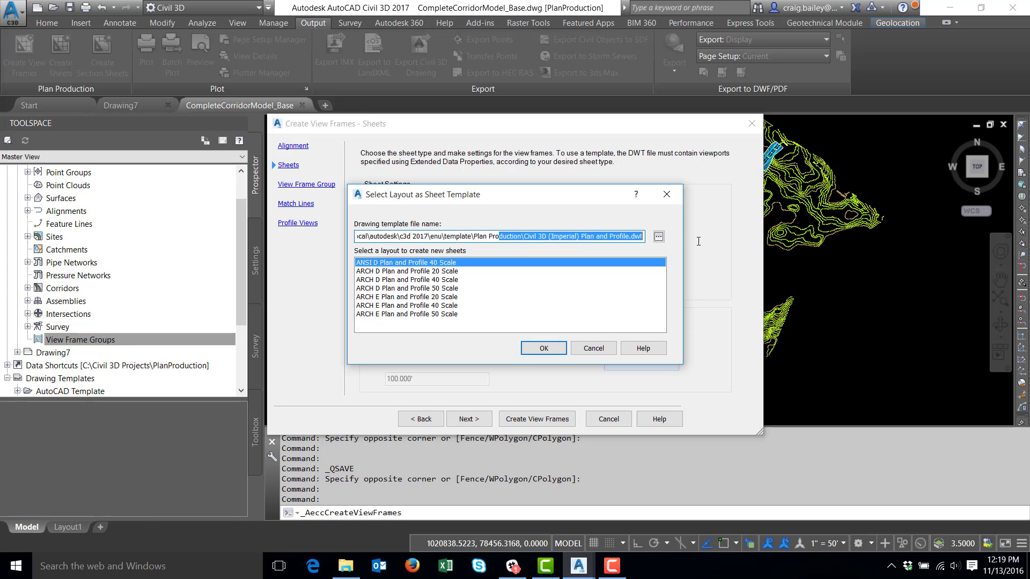
drag(528, 239, 642, 243)
click(562, 233)
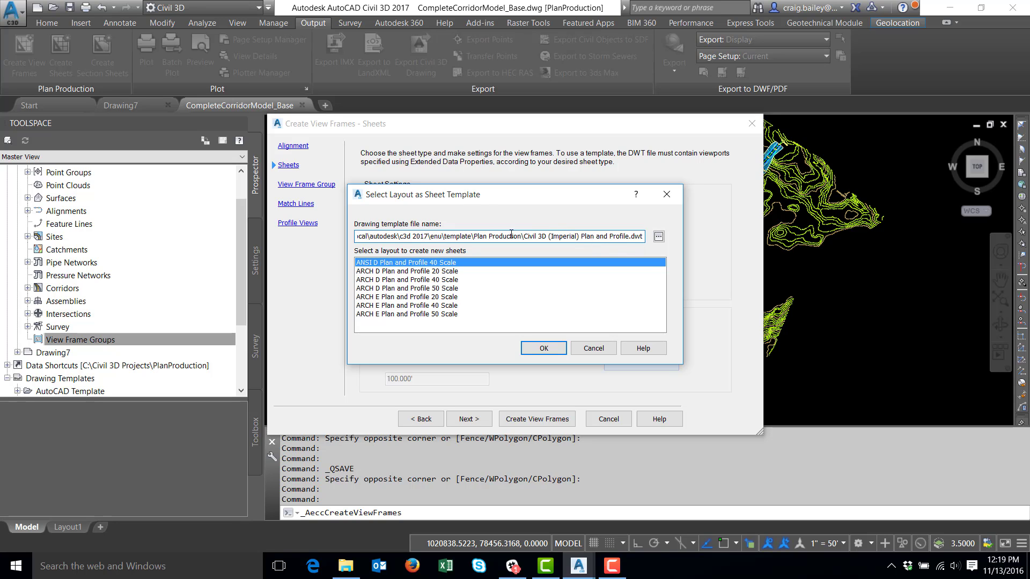
drag(511, 233, 491, 234)
click(658, 237)
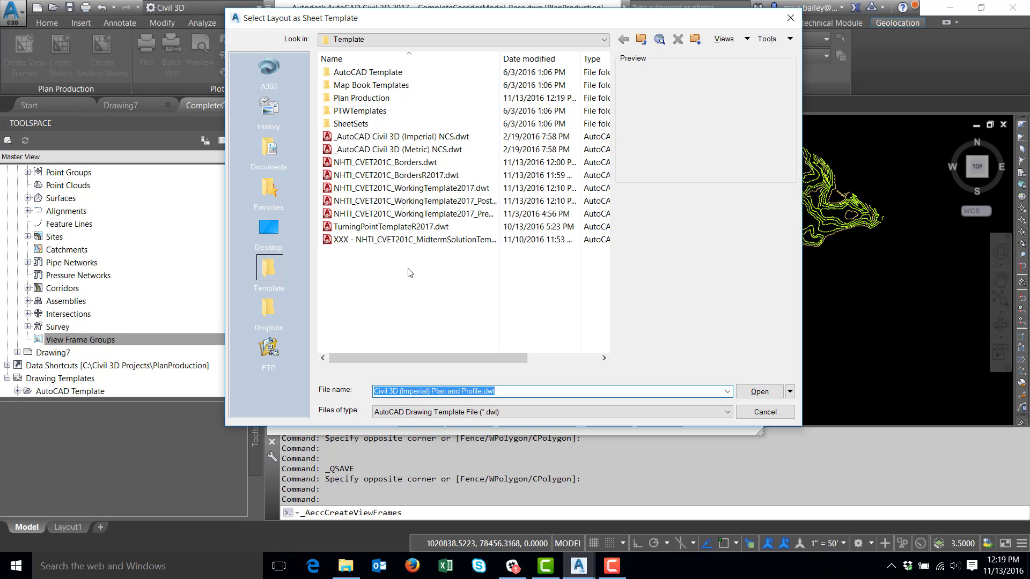
click(383, 165)
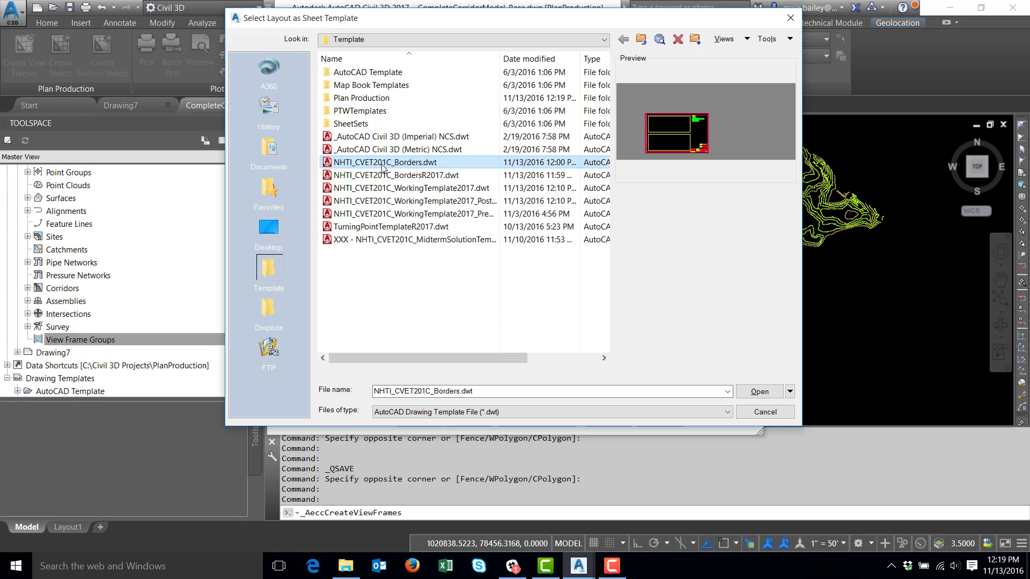
click(752, 392)
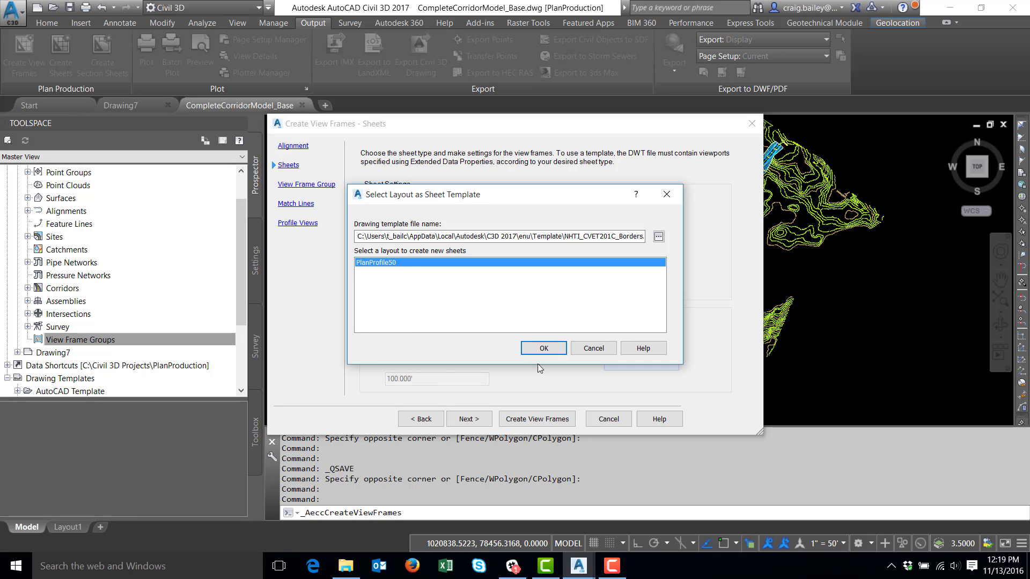
click(543, 349)
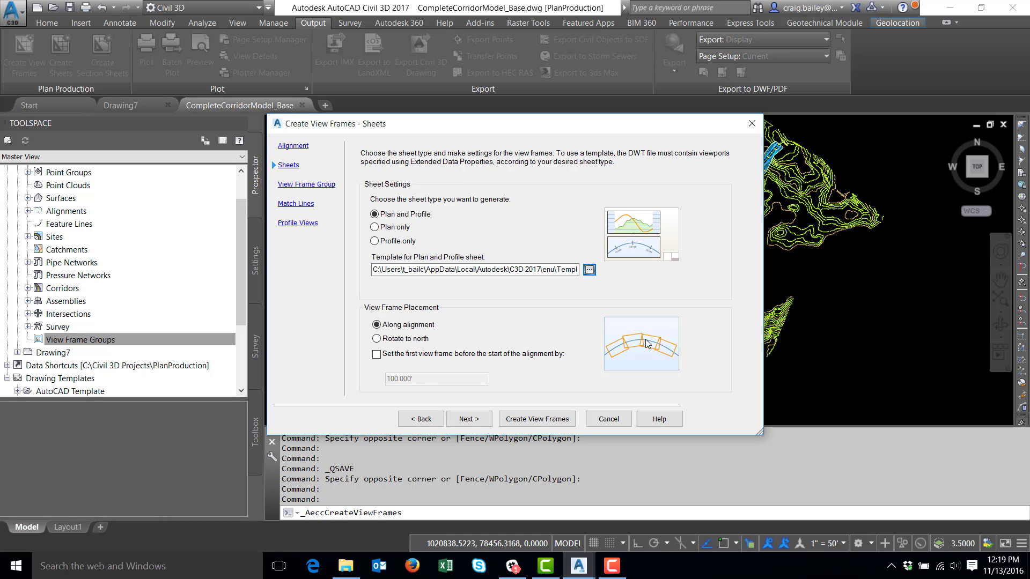
- Preview the Rotate to north placement, return to Along alignment, and continue to the view frame group settings
click(413, 340)
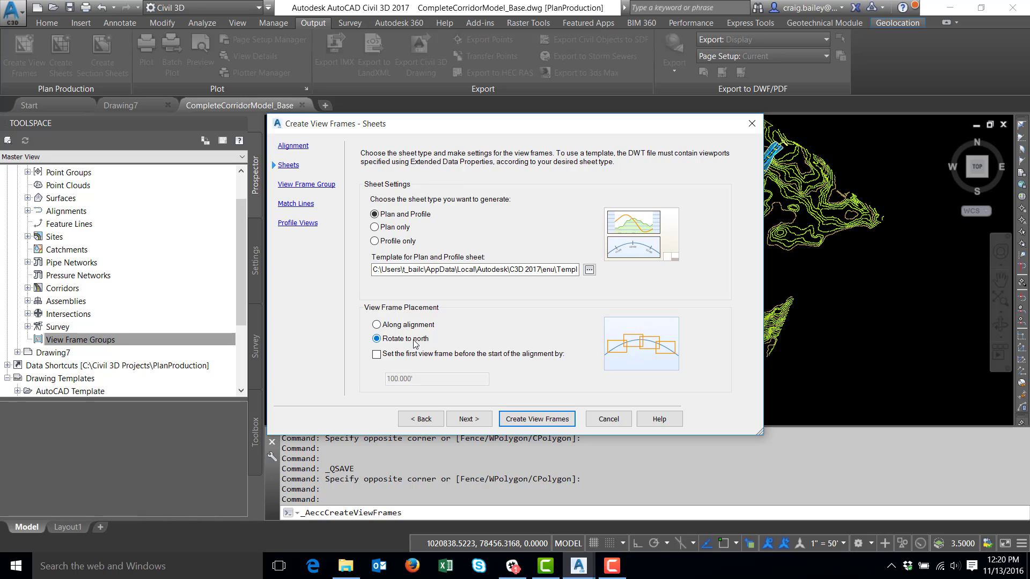
click(415, 327)
click(469, 419)
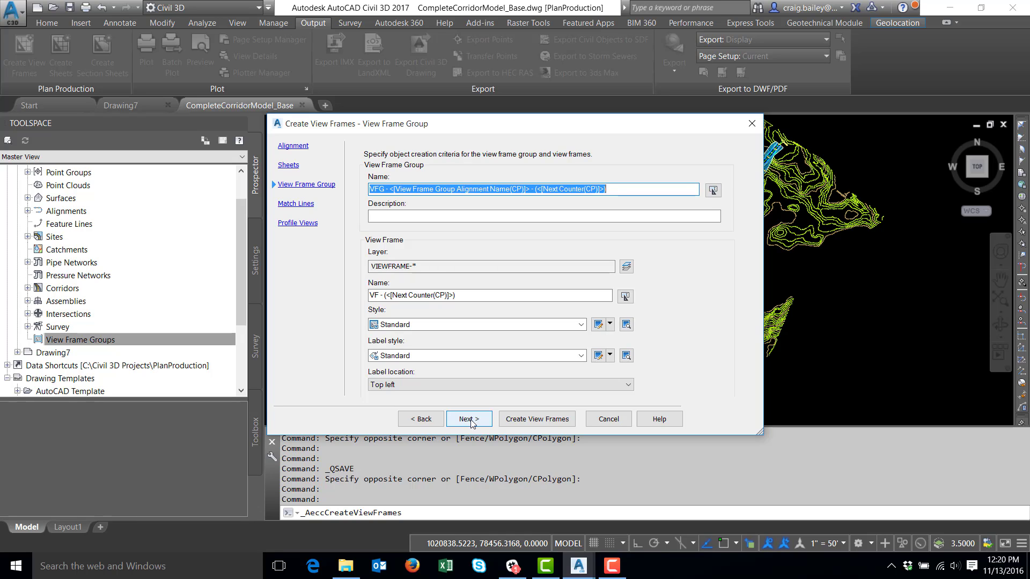
- Name the view frame group ViewFrameGroupFirstStreet in place of the default name template
click(439, 190)
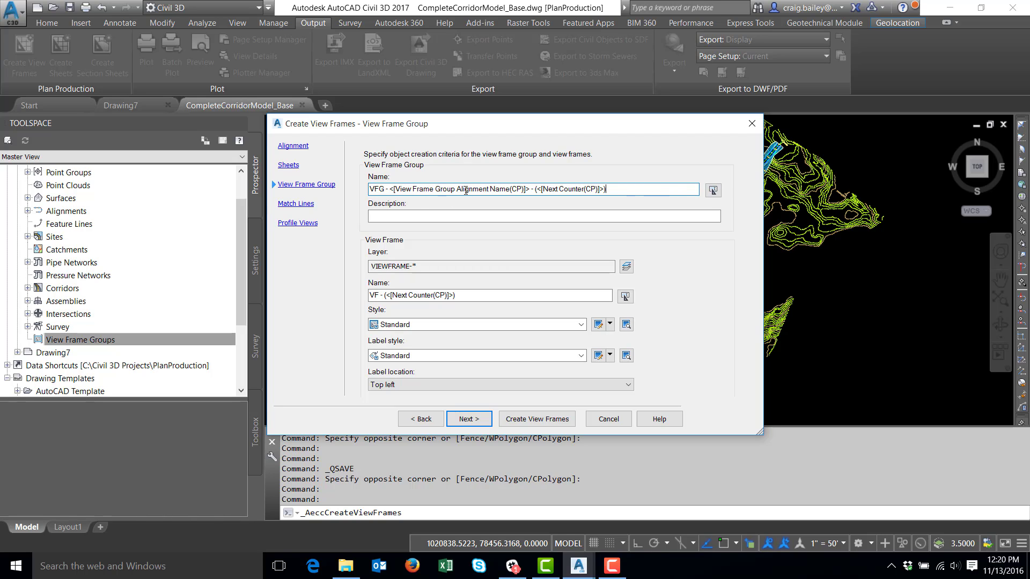
drag(483, 190, 416, 189)
drag(612, 189, 380, 184)
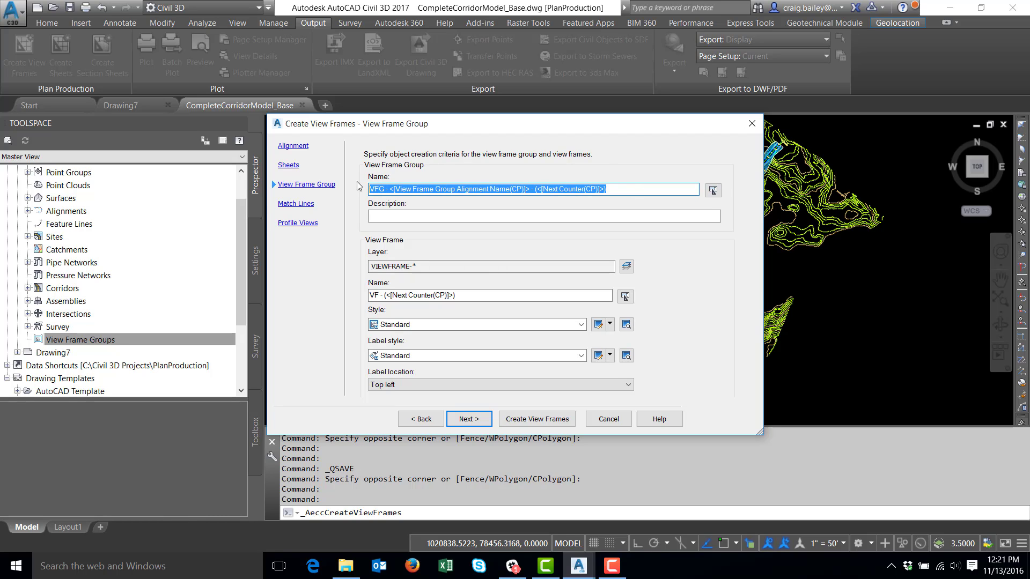
text(ViewFra)
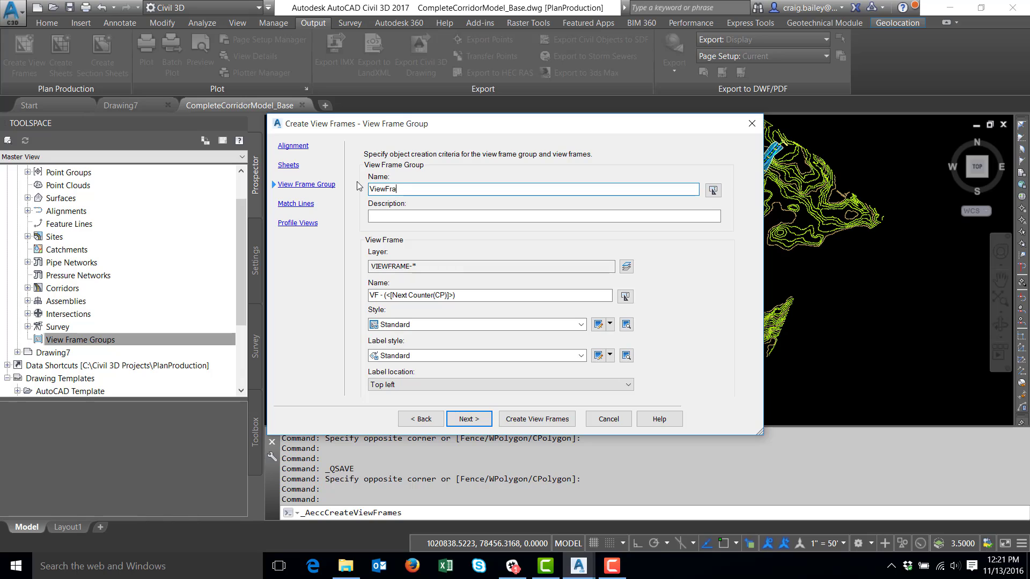
text(meGroup)
text(FirstStee)
key(BackSpace)
key(BackSpace)
text(r)
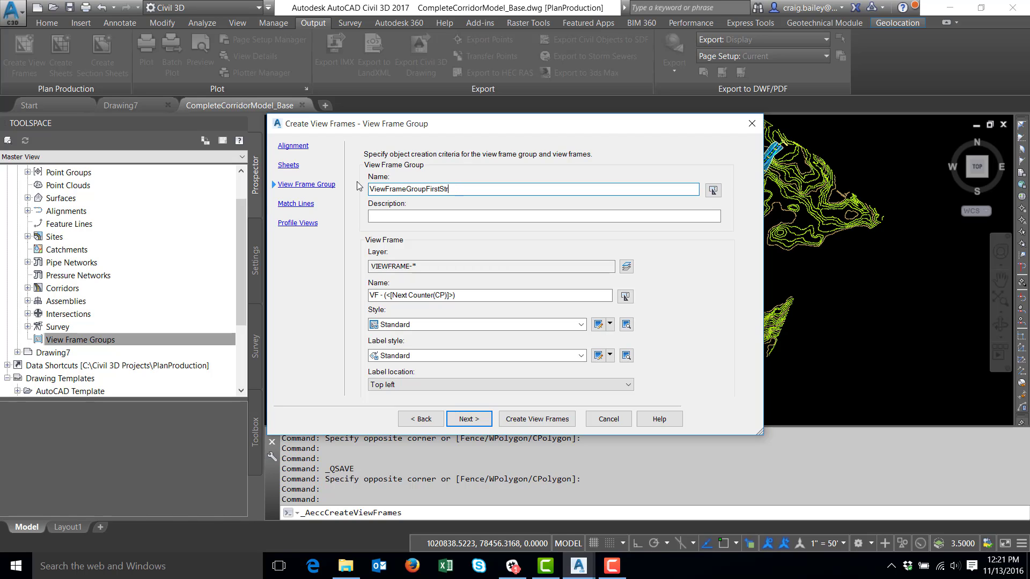
text(eet)
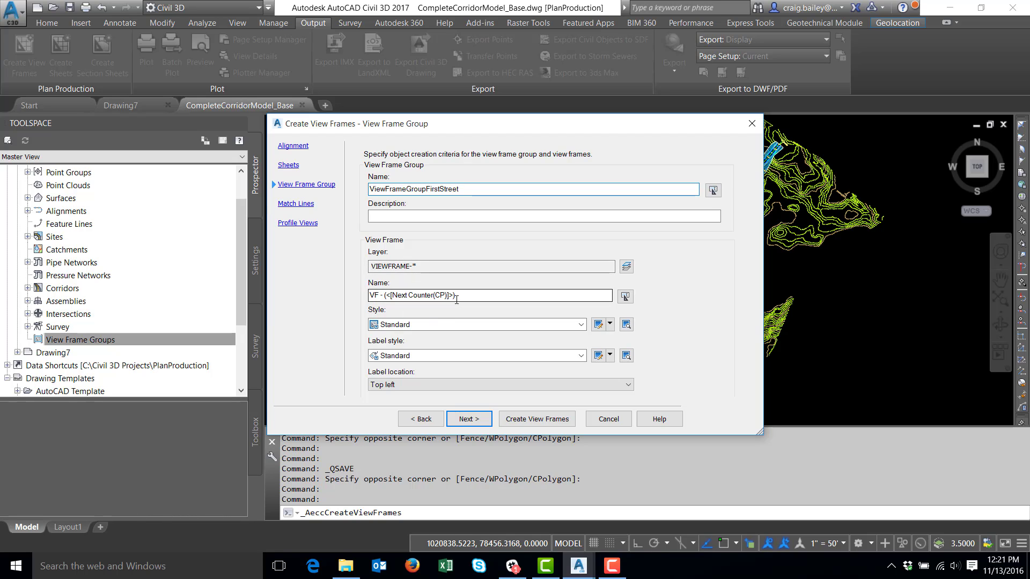
- Keep the Standard view frame style and continue to the match line settings
click(436, 324)
click(432, 327)
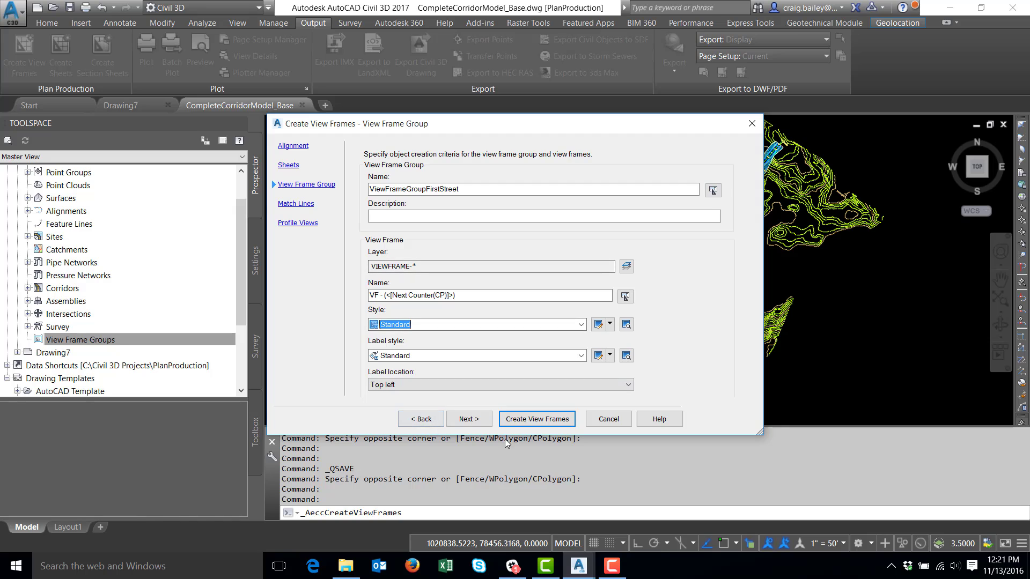
click(468, 419)
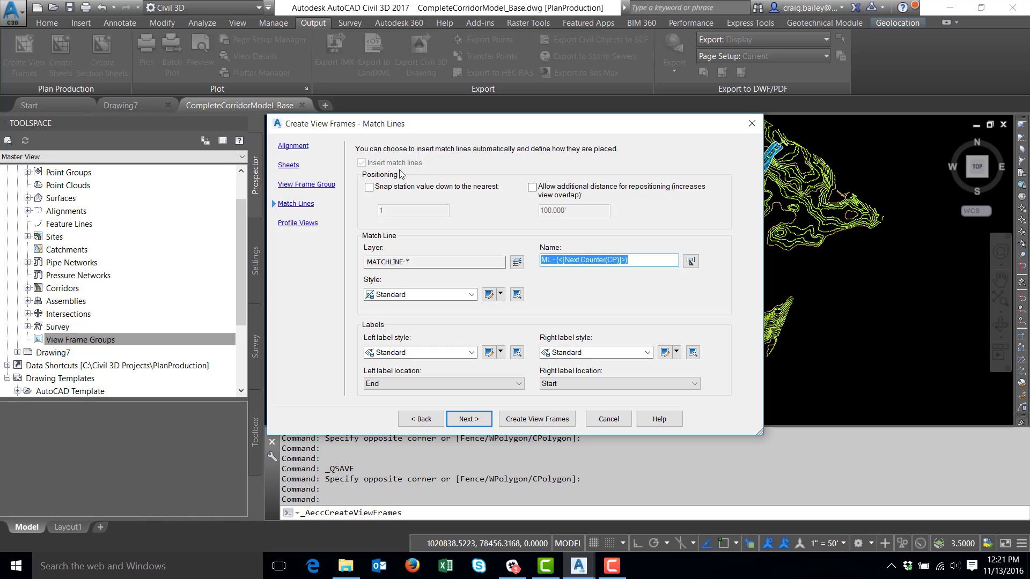
- Keep the Standard match line and left label styles, snap match line stations down to the nearest 50, and continue to the profile view settings
click(417, 296)
click(401, 306)
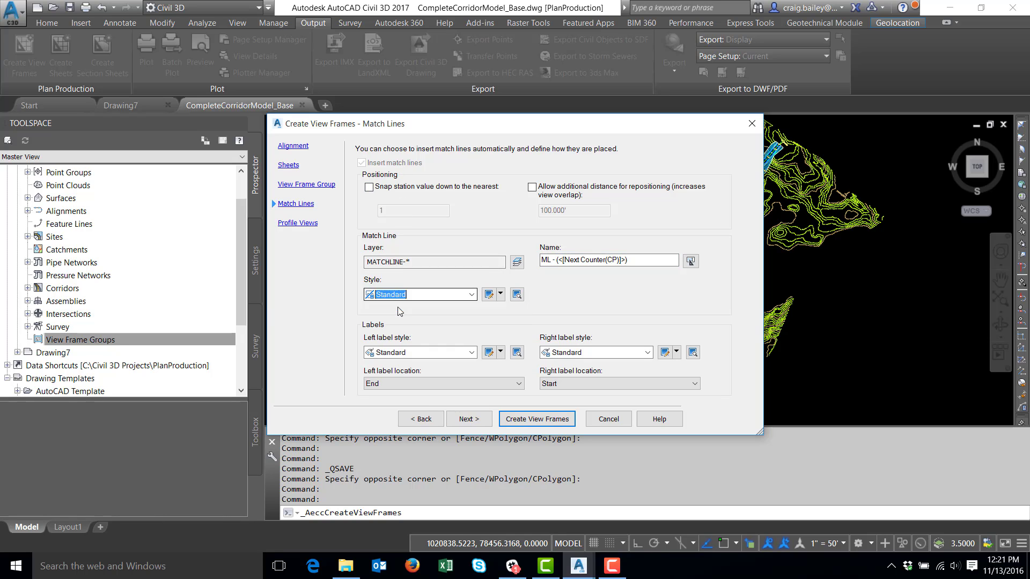
click(406, 353)
click(406, 355)
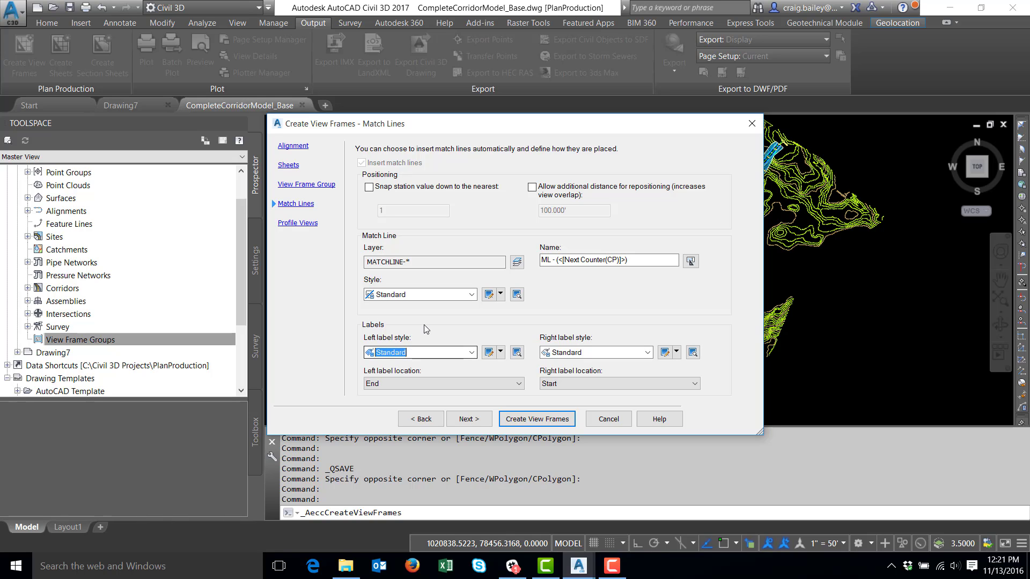
click(395, 187)
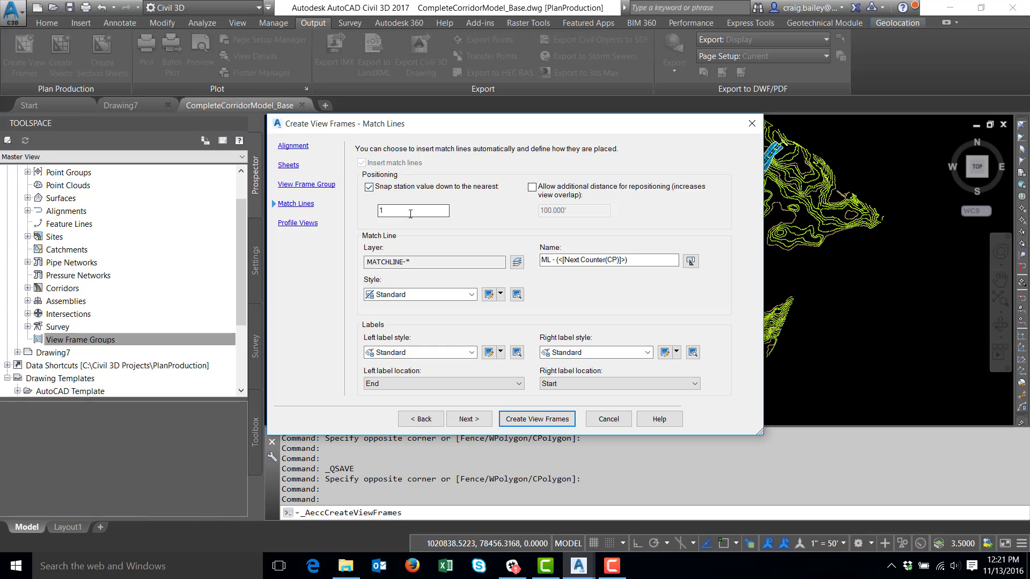
double_click(415, 209)
text(50)
click(469, 420)
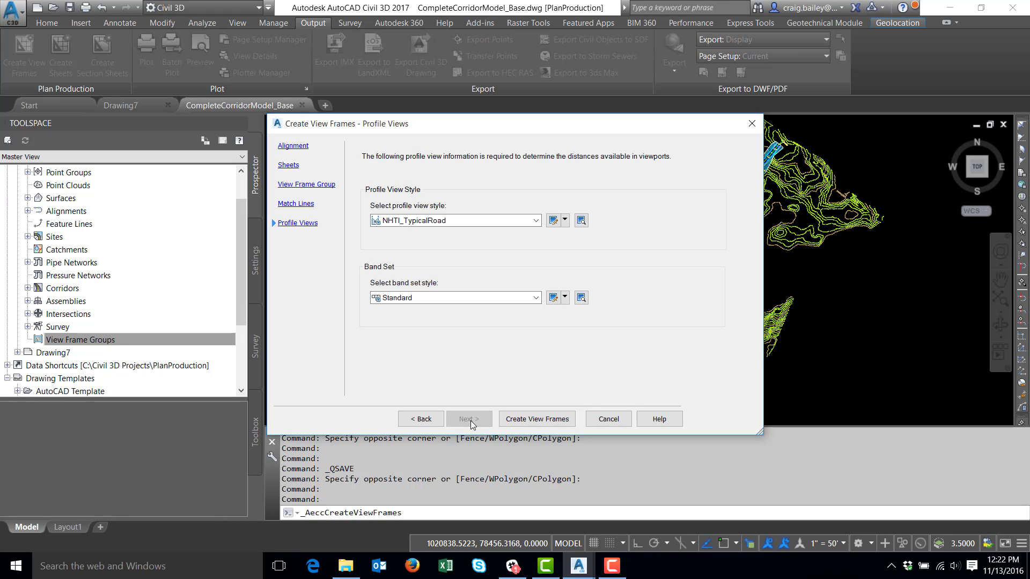
- Create the view frames with the NHTI_TypicalRoad Dual Axis profile view style and the NHTI_Existing&Proposed band set
click(453, 222)
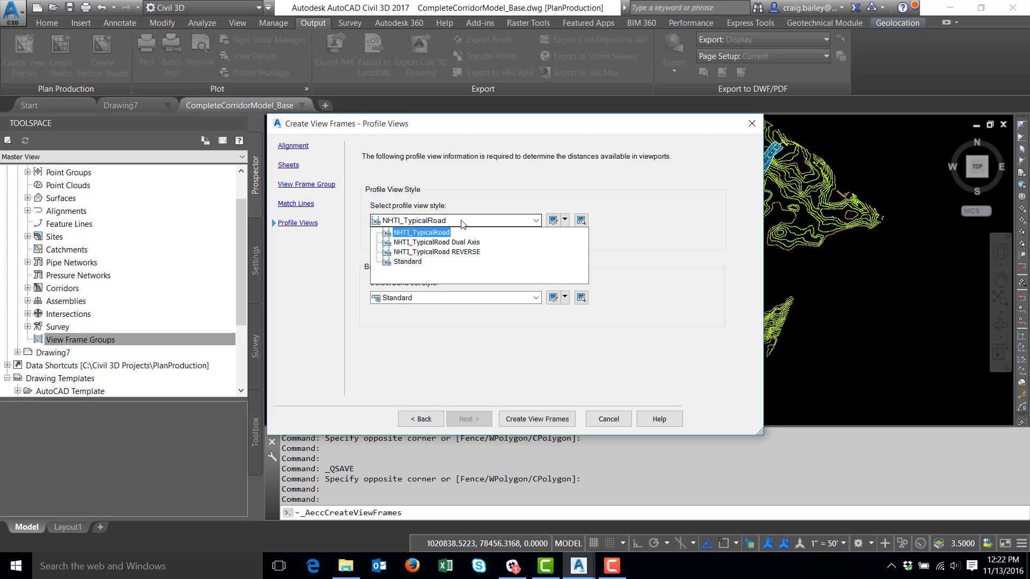
click(448, 242)
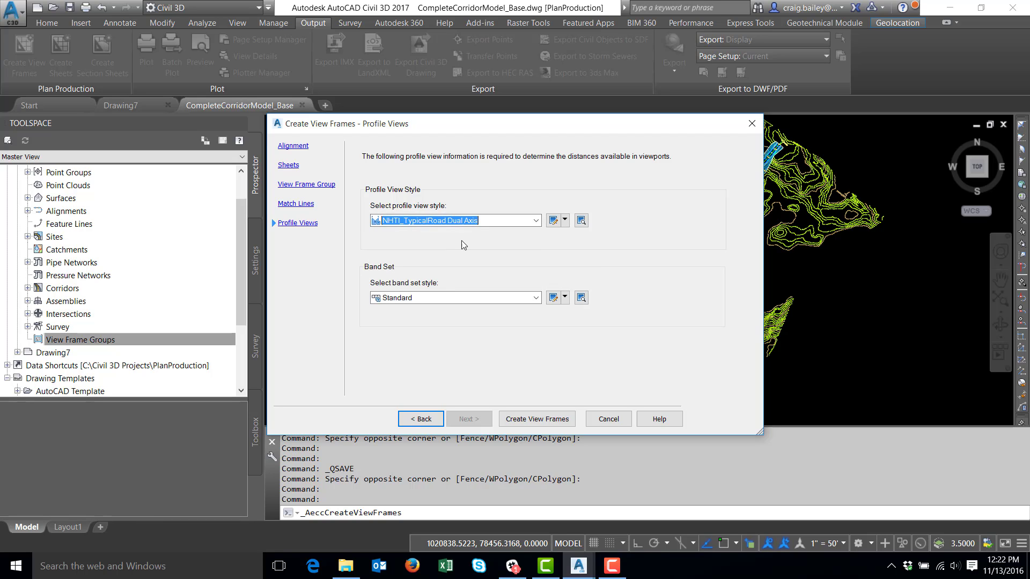
click(421, 299)
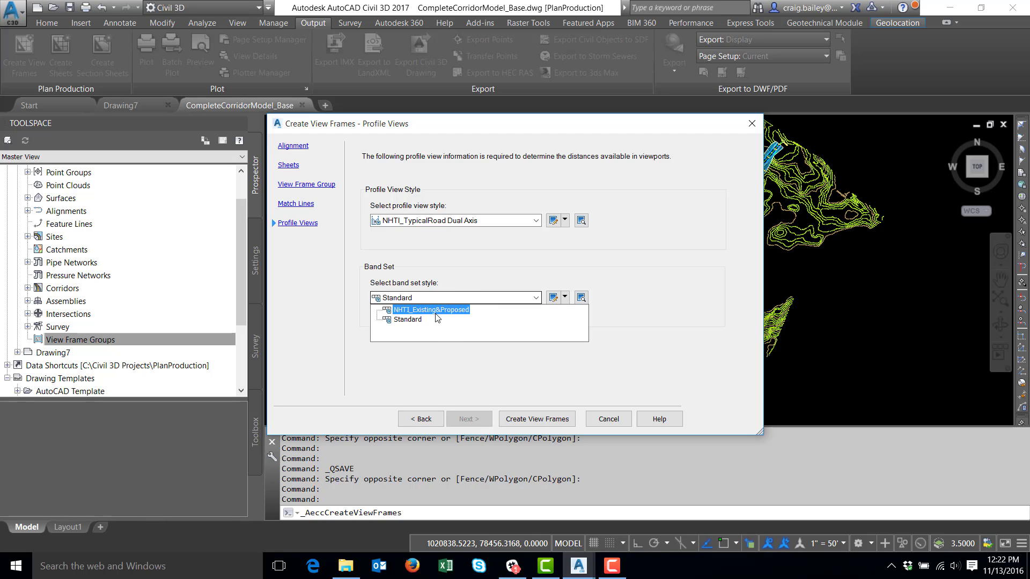
click(432, 310)
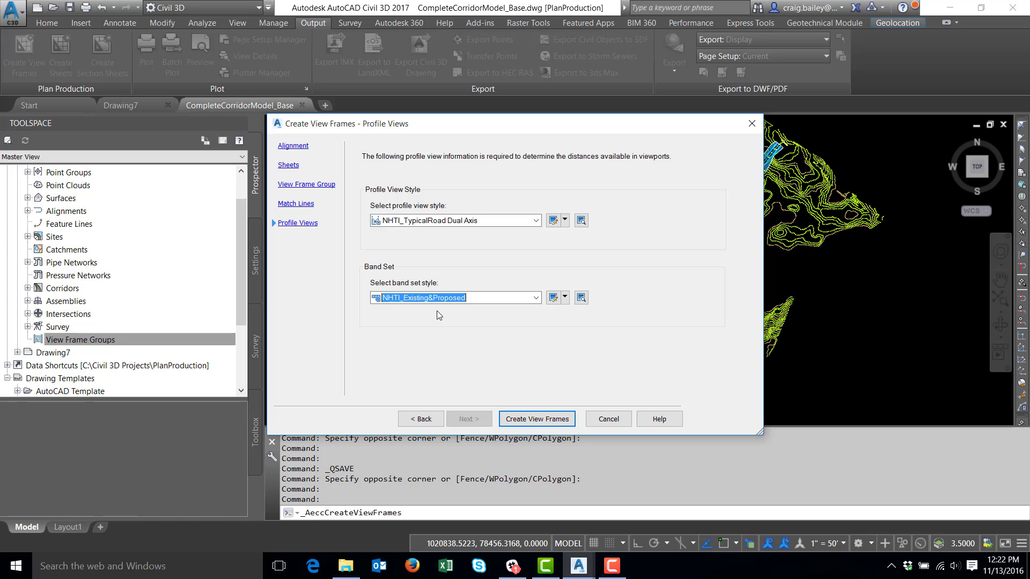
click(525, 420)
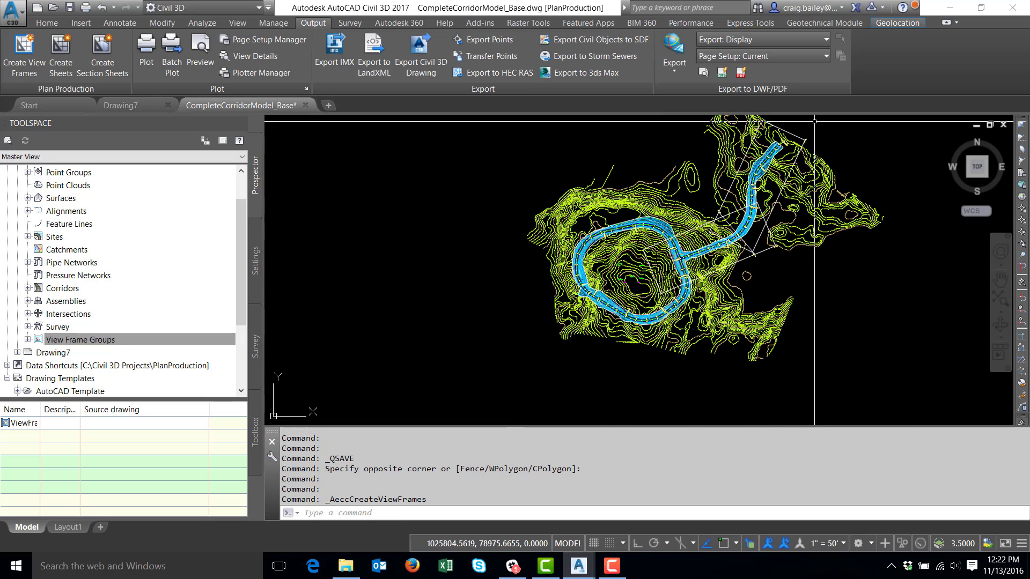
- Examine the new view frames along First Street, including where they overlap, the match line between them, and the frame and match line labels
scroll(785, 161, up, 5)
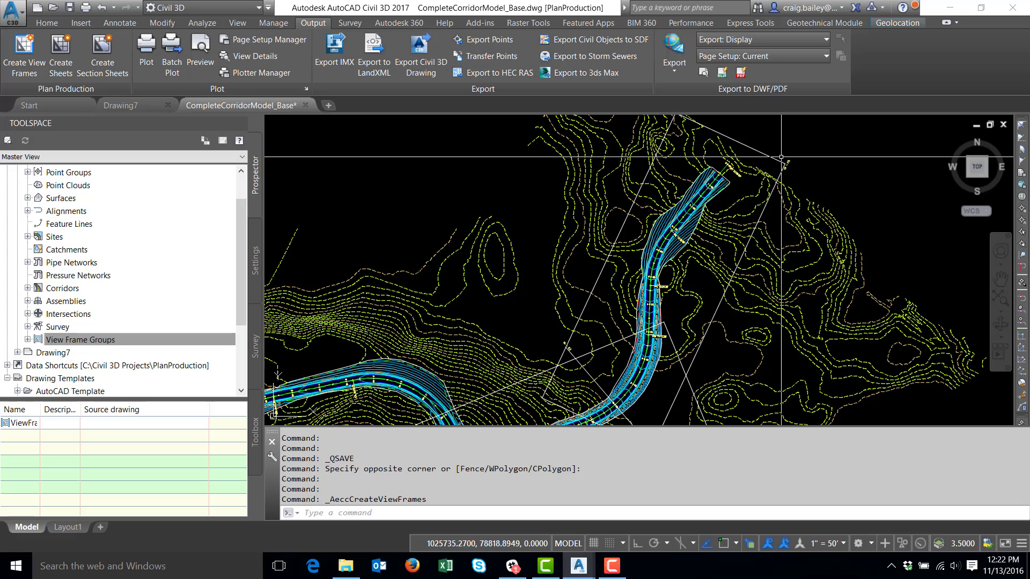
scroll(774, 159, down, 3)
scroll(772, 155, up, 4)
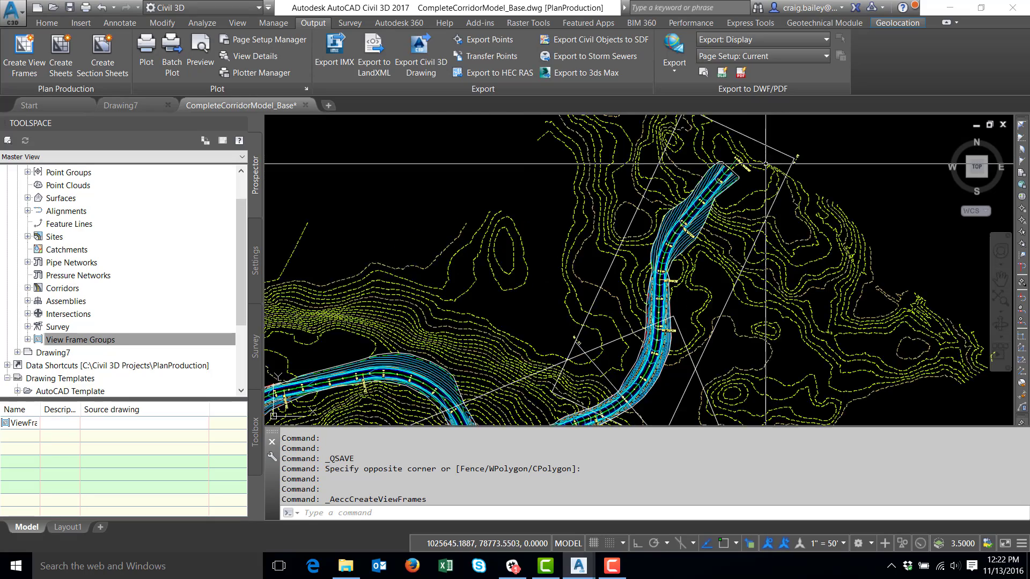
scroll(769, 151, down, 5)
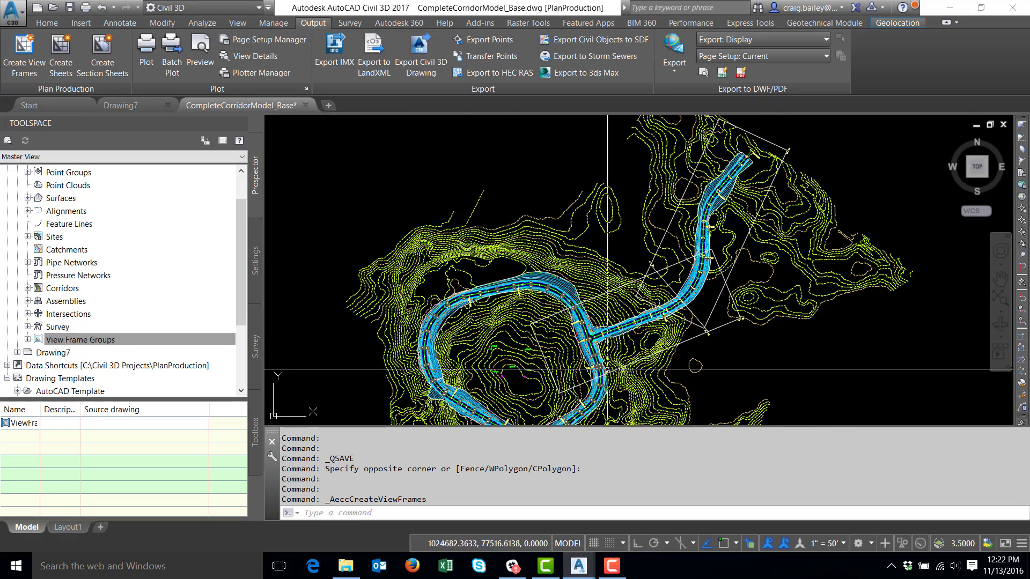
scroll(738, 342, up, 3)
scroll(738, 343, up, 2)
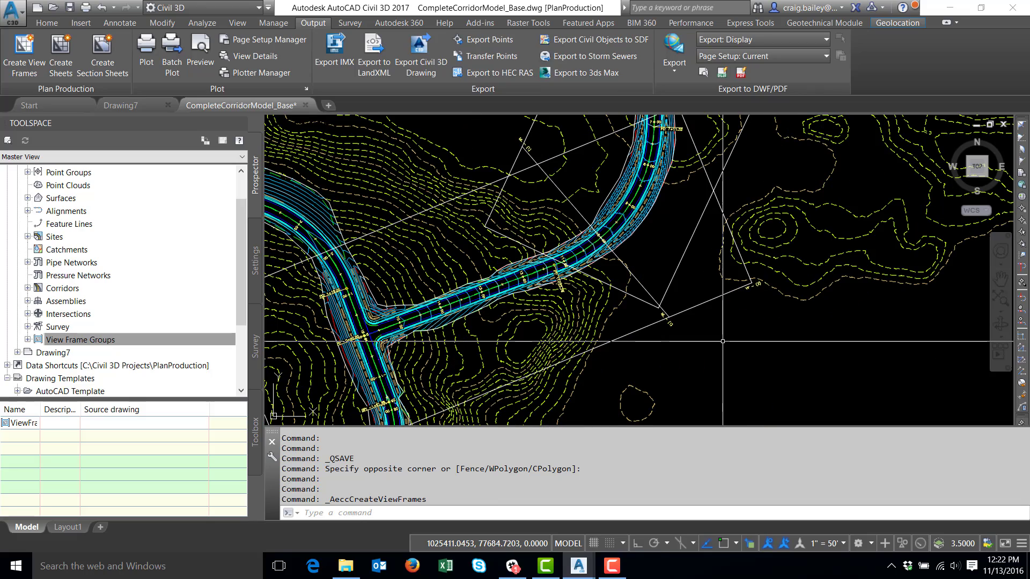
scroll(722, 341, down, 3)
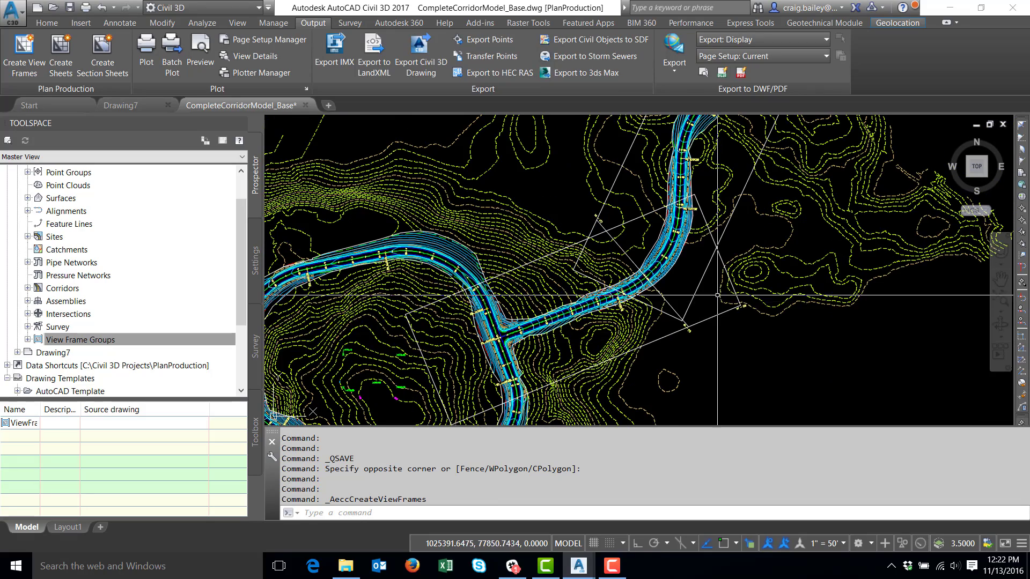
scroll(724, 295, down, 4)
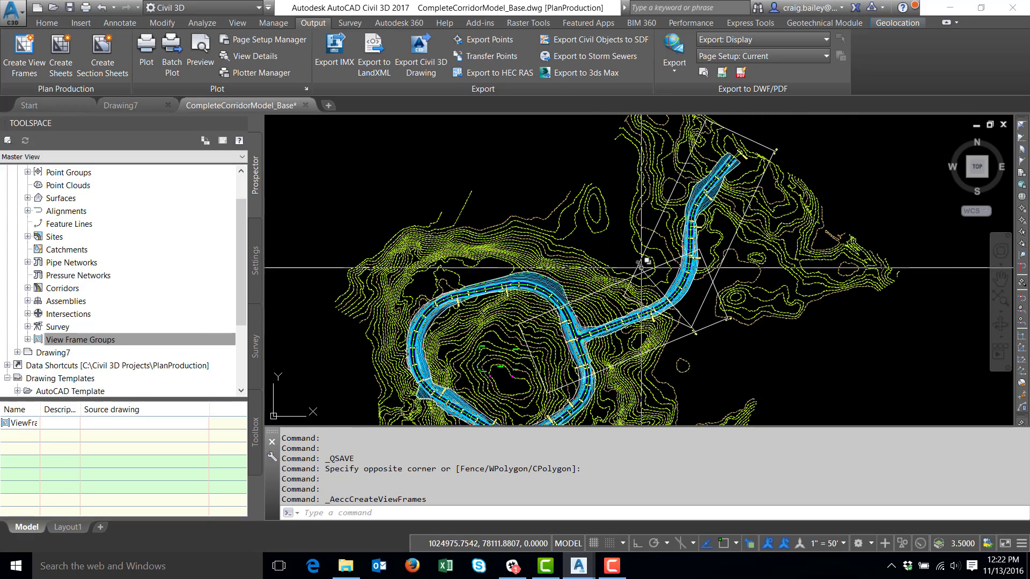
scroll(646, 252, up, 8)
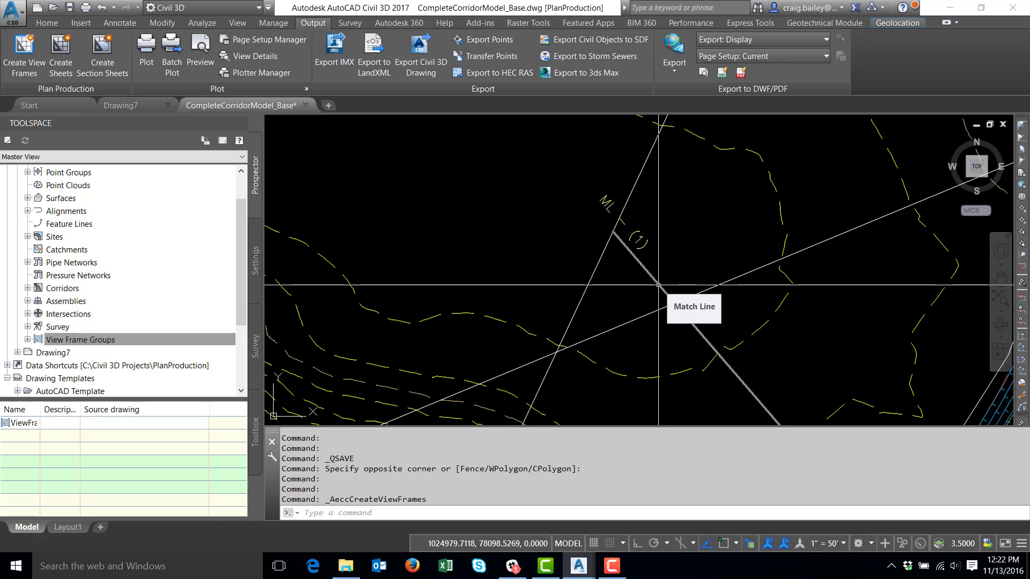
scroll(774, 396, down, 5)
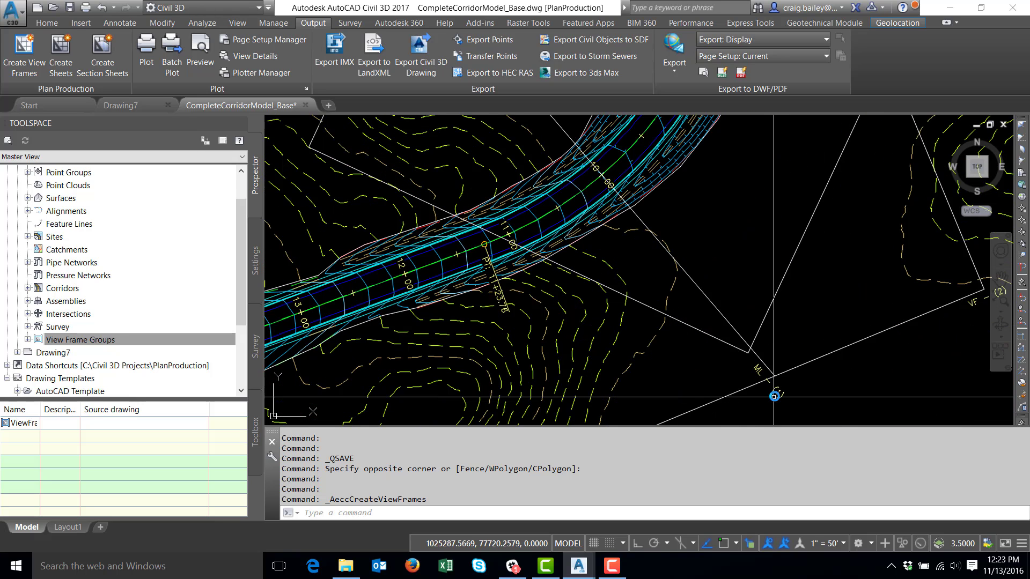
scroll(777, 391, down, 5)
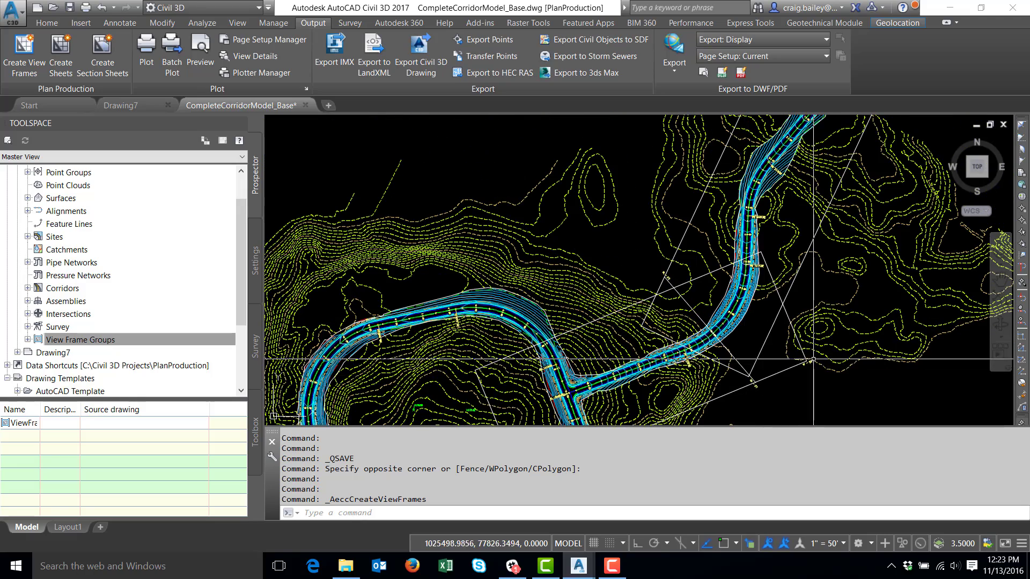
scroll(813, 359, up, 10)
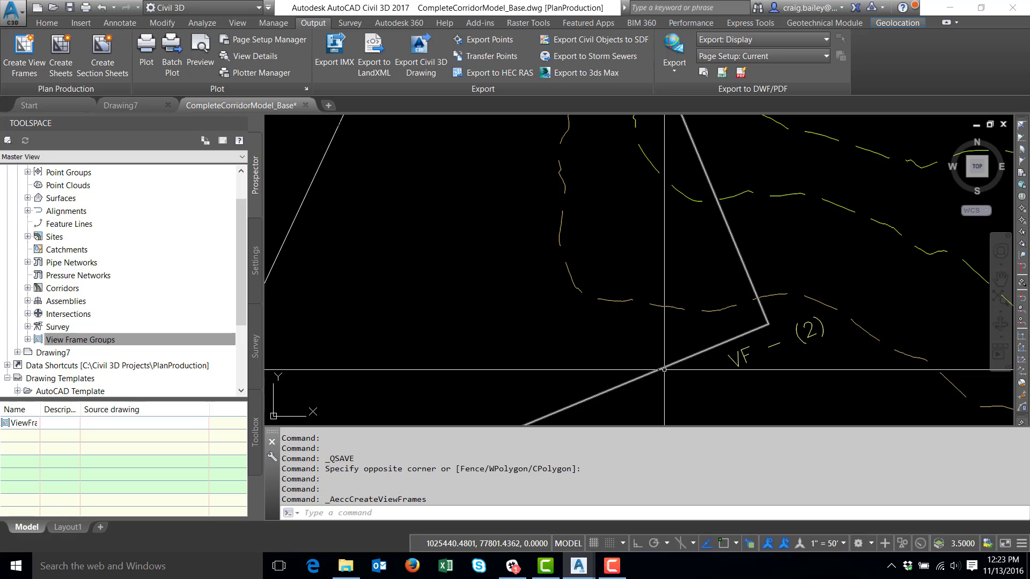
- Examine the view frame layout as a whole, and the view frames and match lines listed under ViewFrameGroupFirstStreet
scroll(664, 369, down, 5)
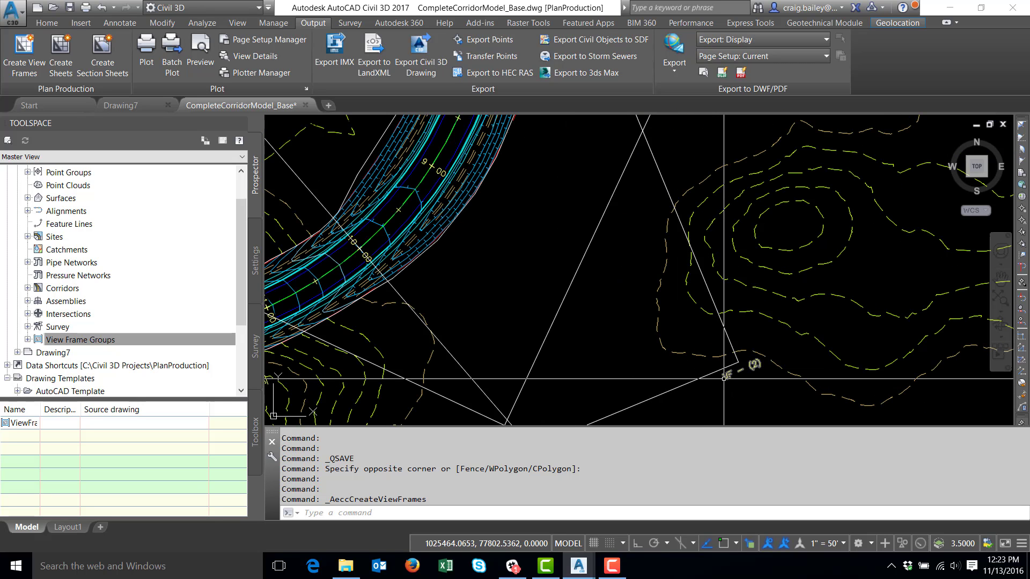
scroll(562, 346, down, 3)
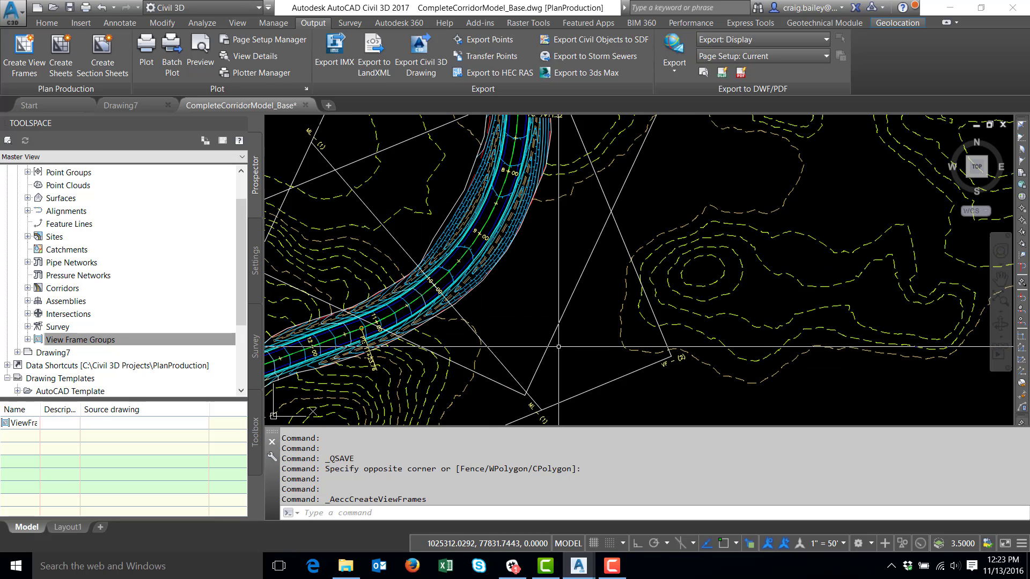
scroll(566, 351, down, 3)
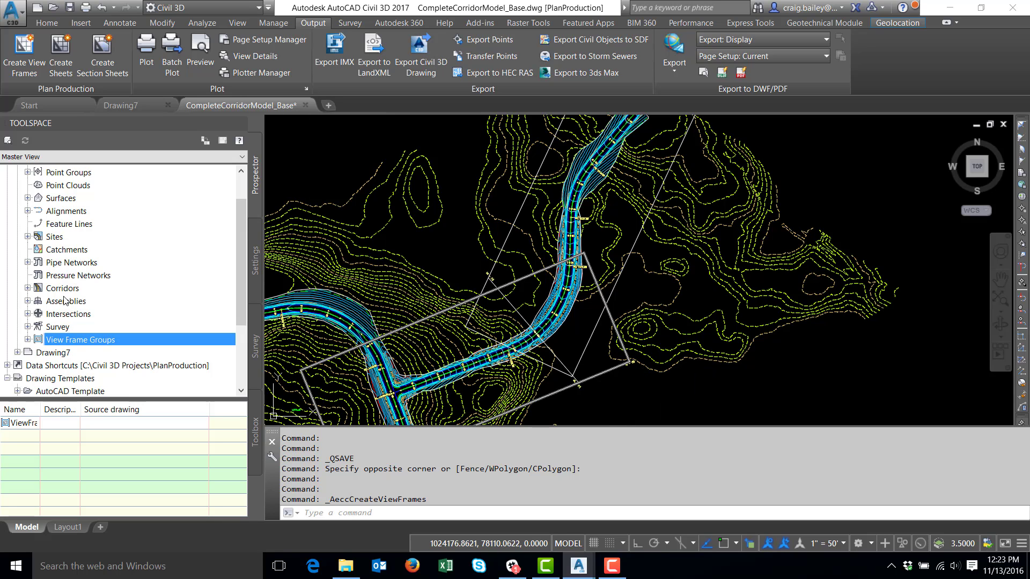
click(27, 339)
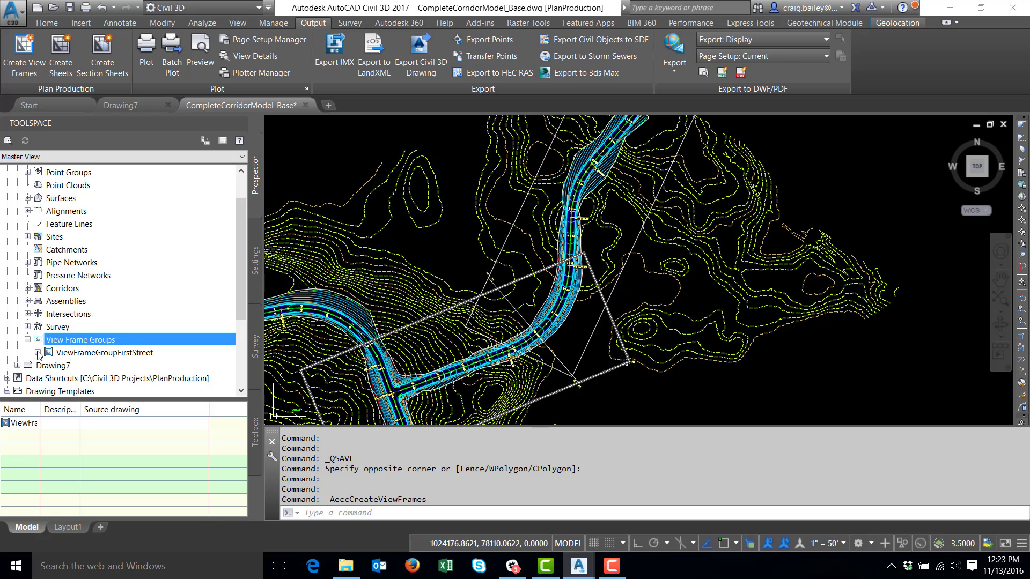
click(38, 353)
scroll(141, 313, down, 2)
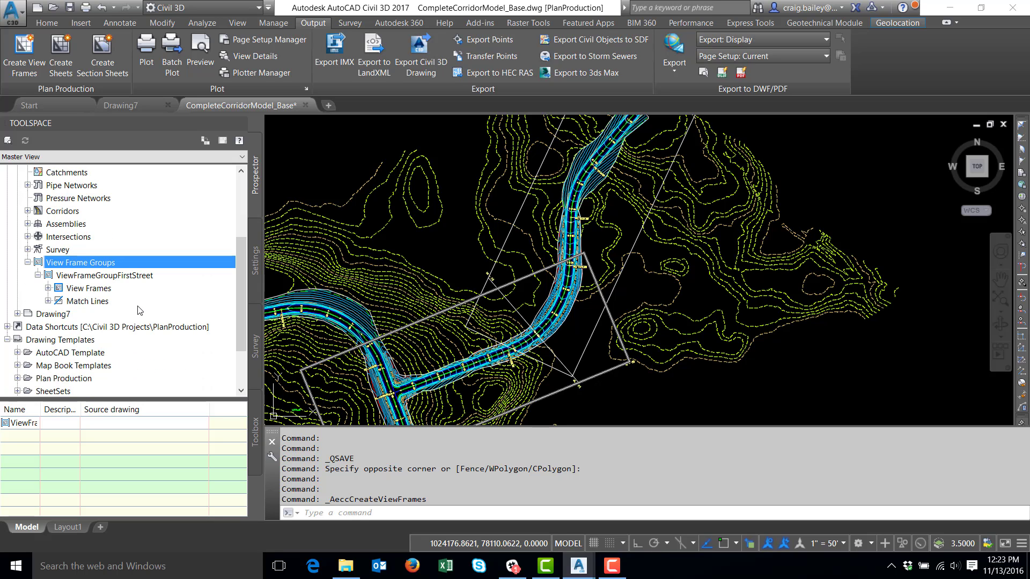
click(48, 288)
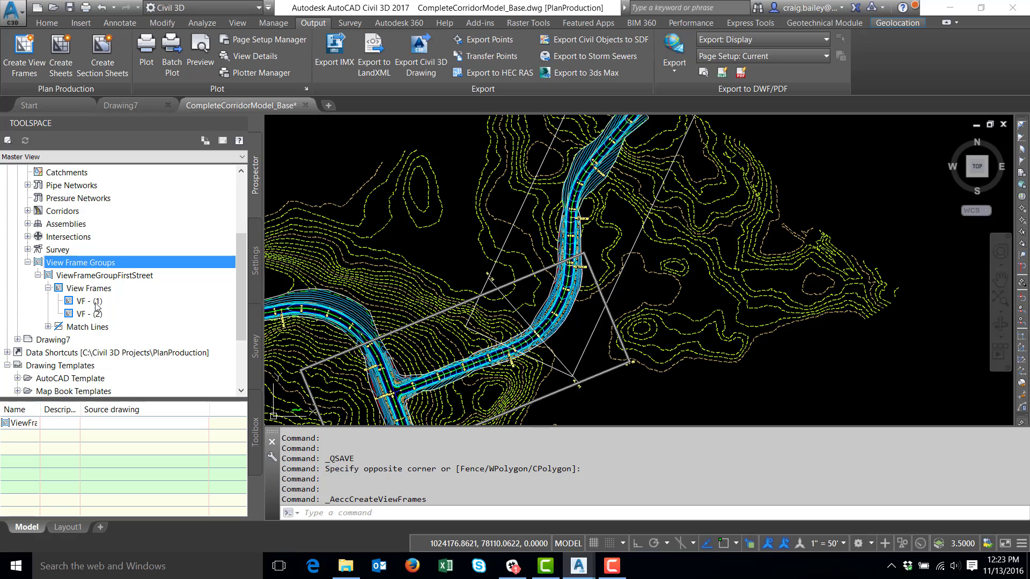
click(47, 327)
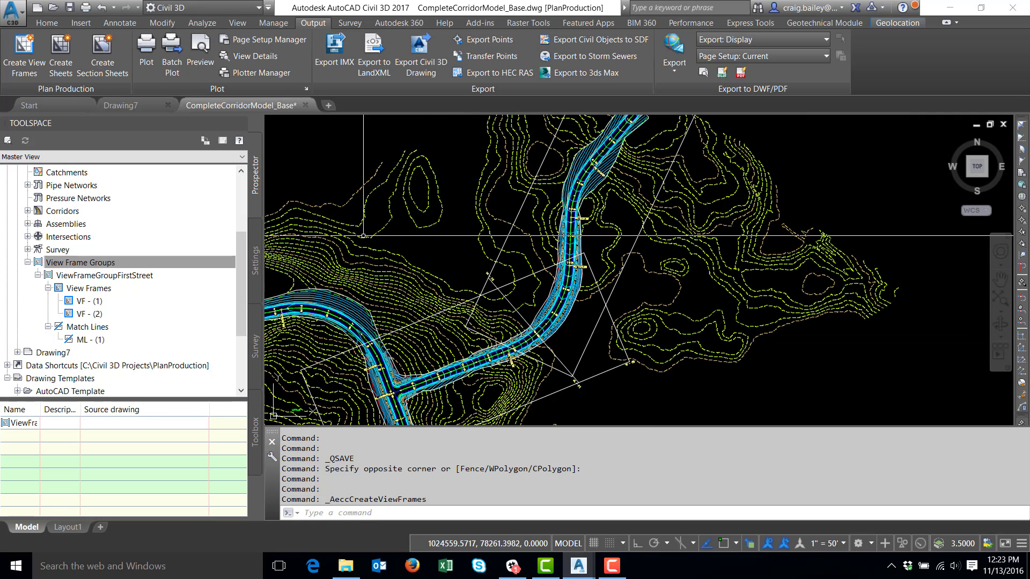
- Start creating sheets from ViewFrameGroupFirstStreet with all layouts in the current drawing and no north arrow block, and continue to the sheet set settings
click(64, 60)
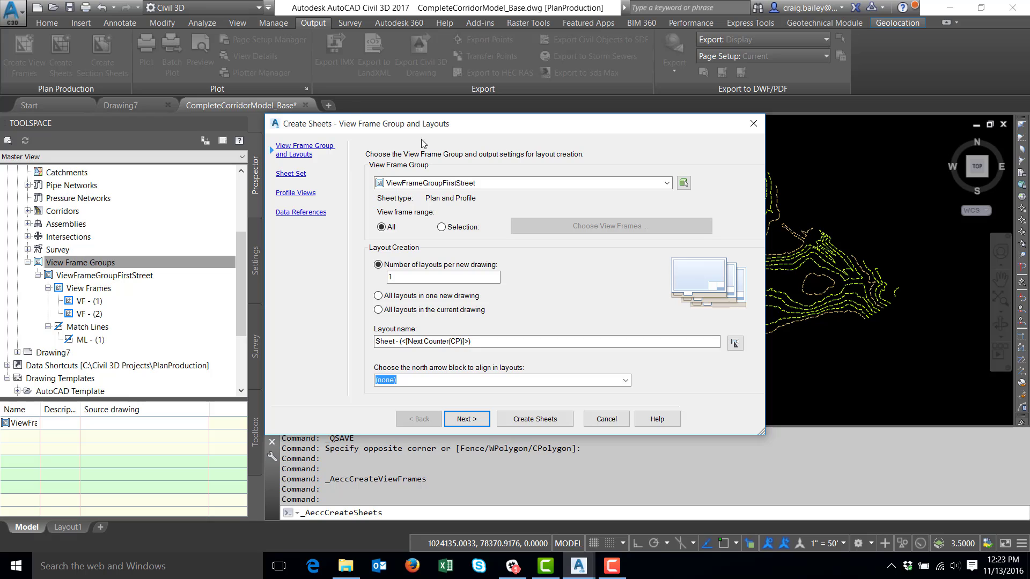
click(665, 184)
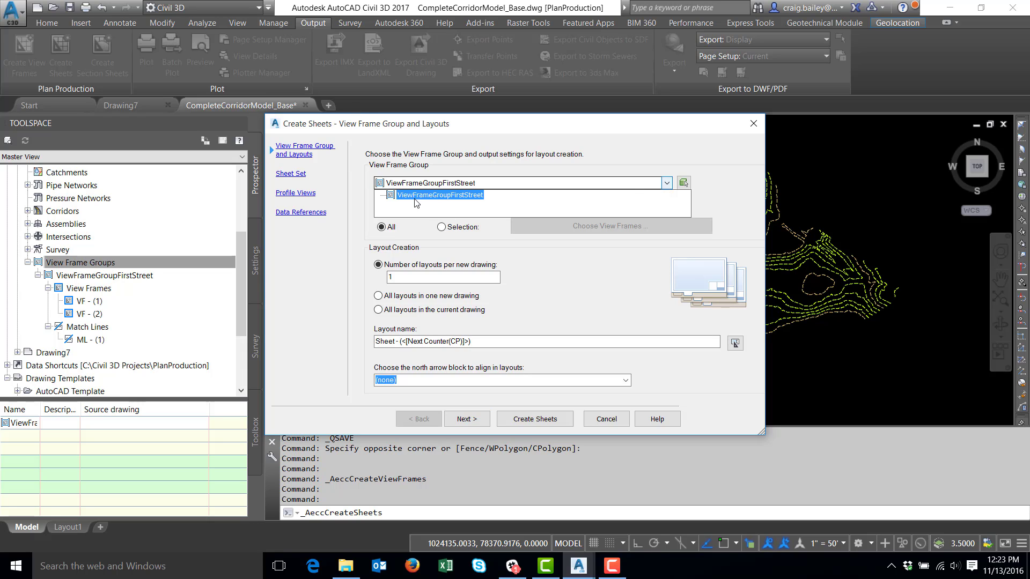
click(406, 195)
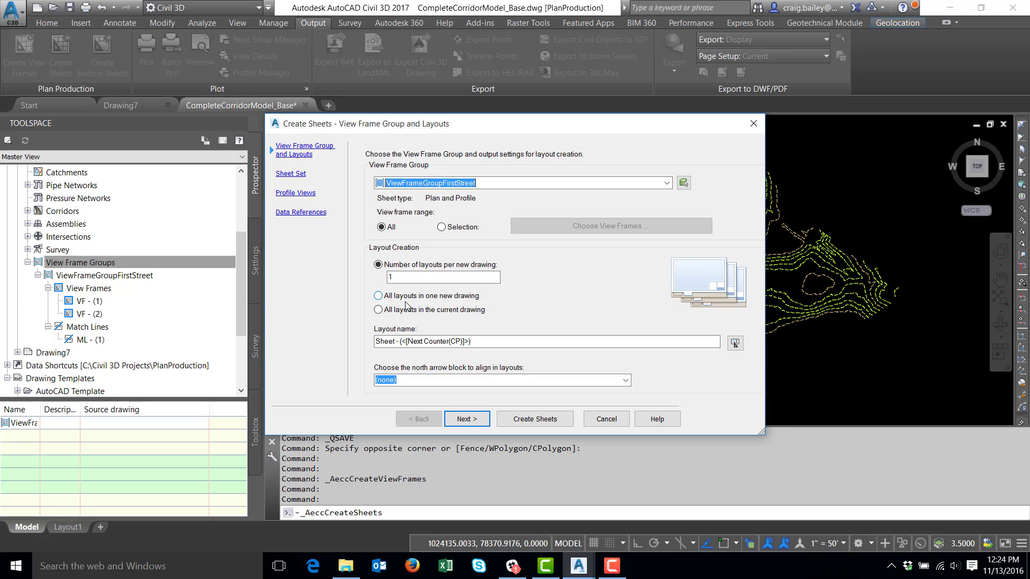
click(378, 310)
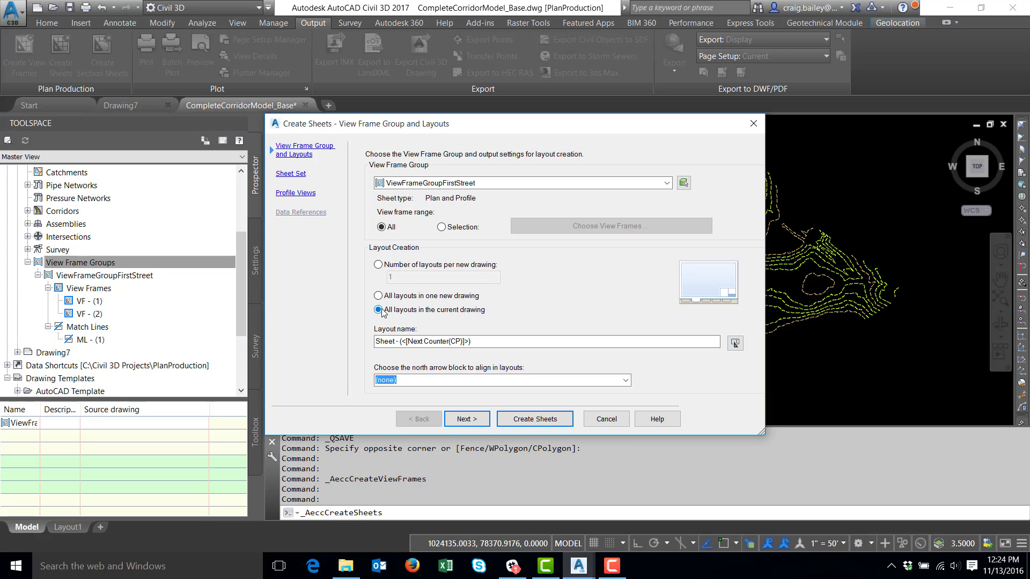
click(625, 381)
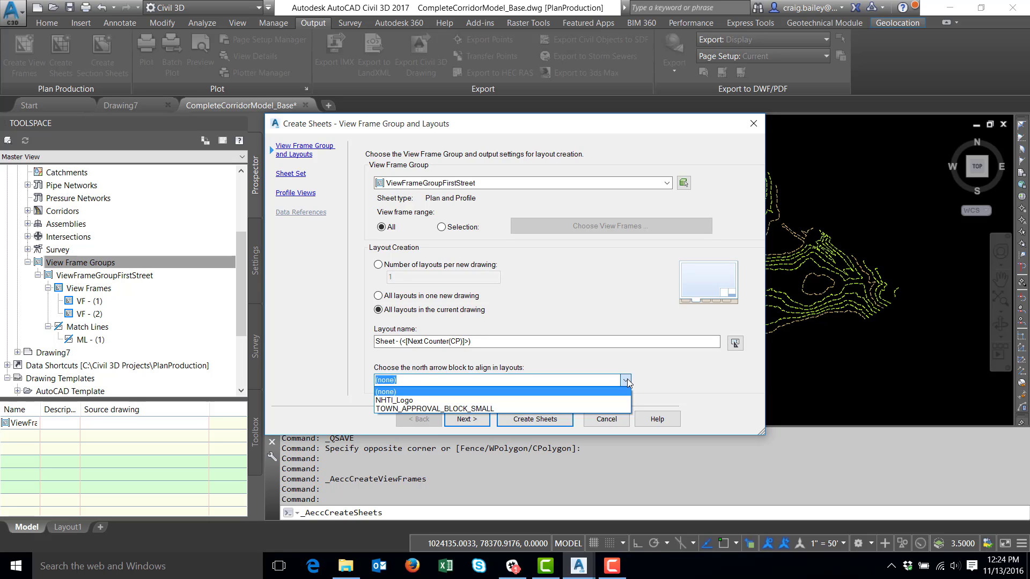
click(492, 368)
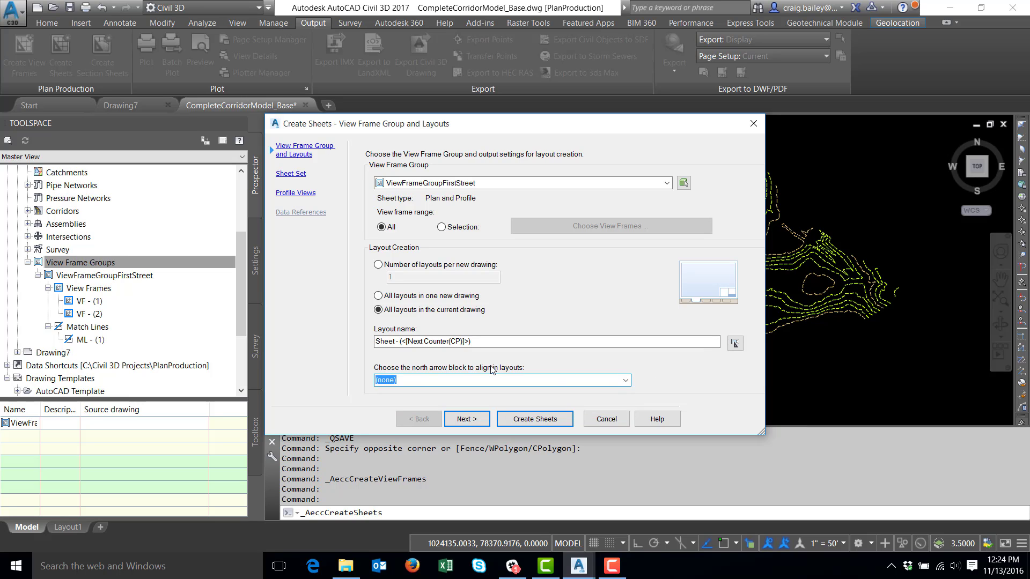
click(466, 419)
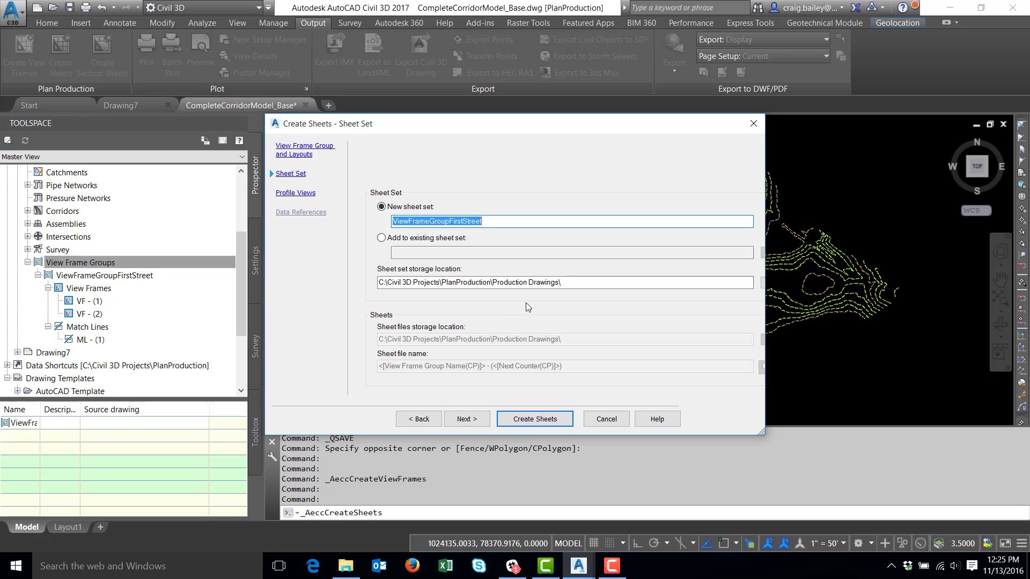
- Keep the new sheet set ViewFrameGroupFirstStreet stored in the Production Drawings folder and continue to the profile view settings
click(574, 281)
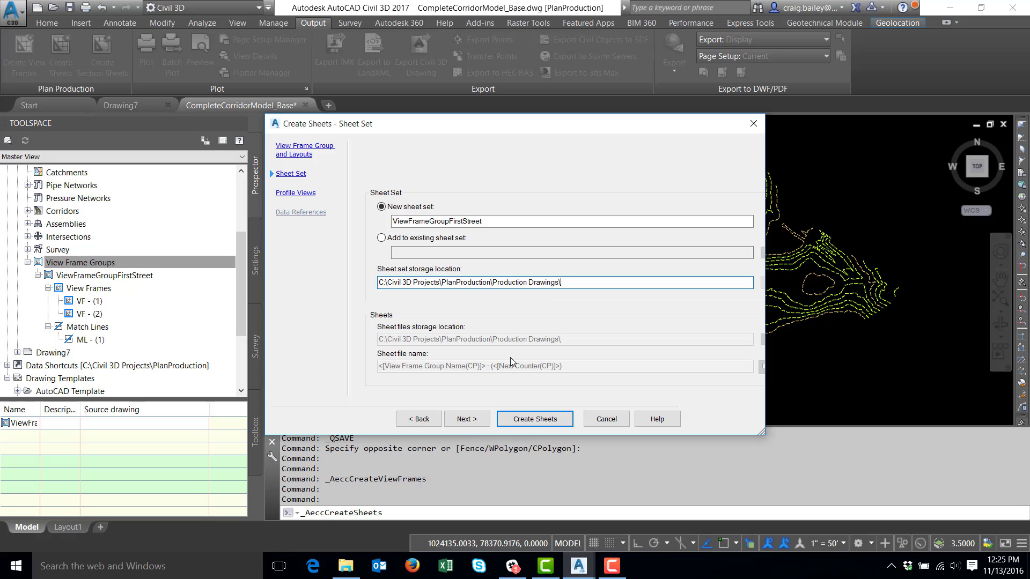
click(471, 414)
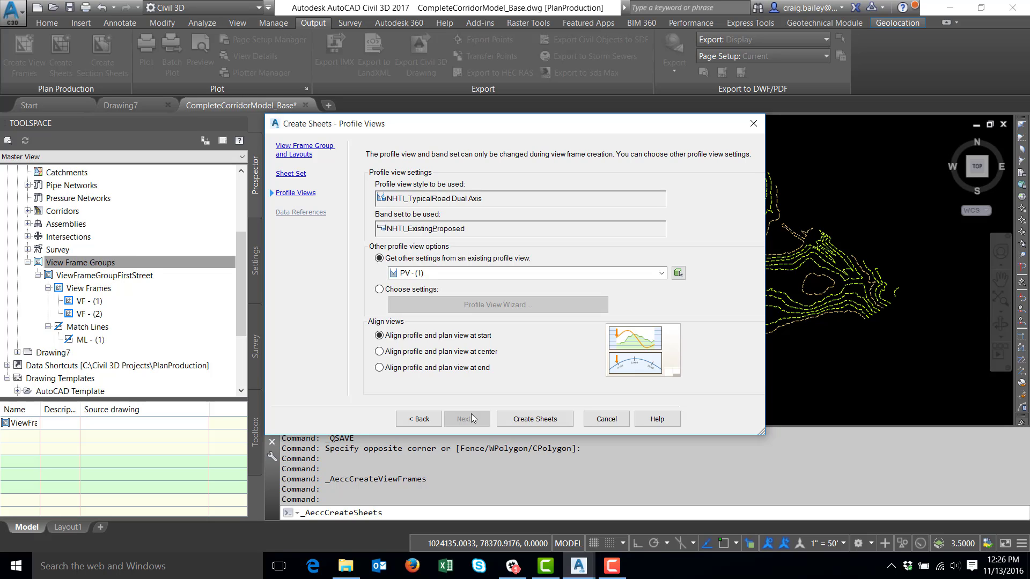
- Choose the other profile view settings through the Profile View Wizard, keep its view height settings, and continue to the profile display options
click(647, 274)
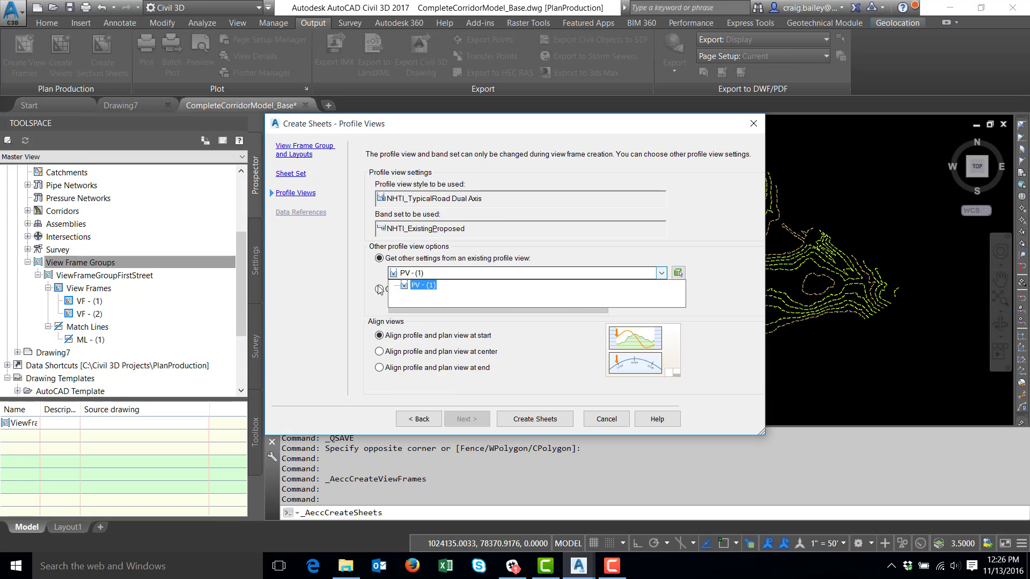
click(416, 287)
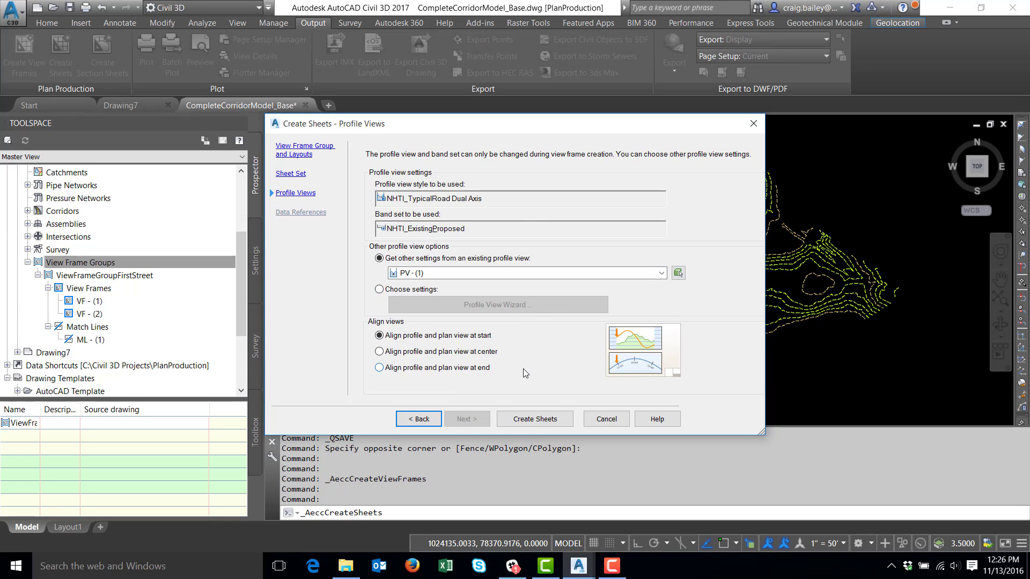
click(413, 290)
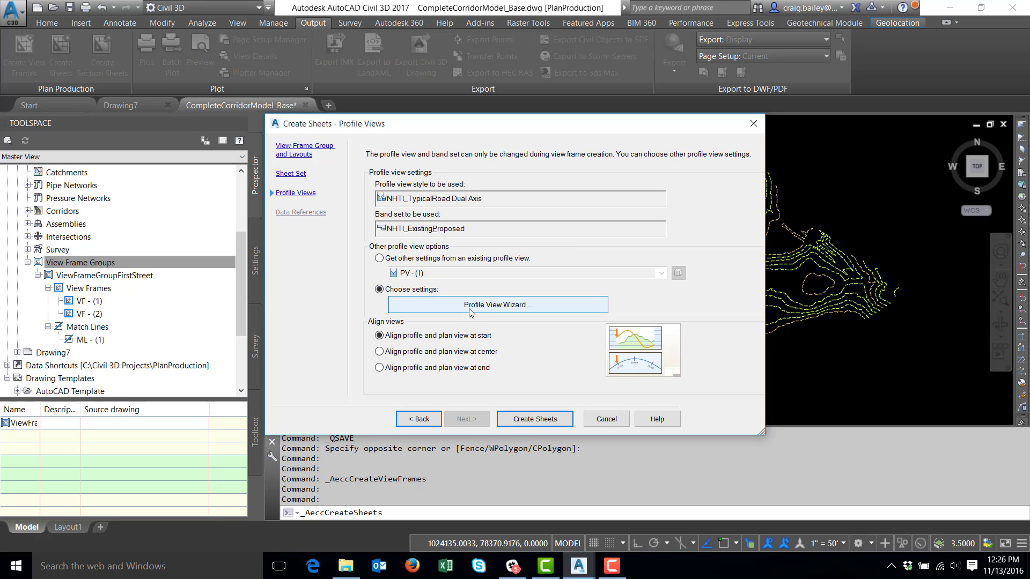
click(471, 305)
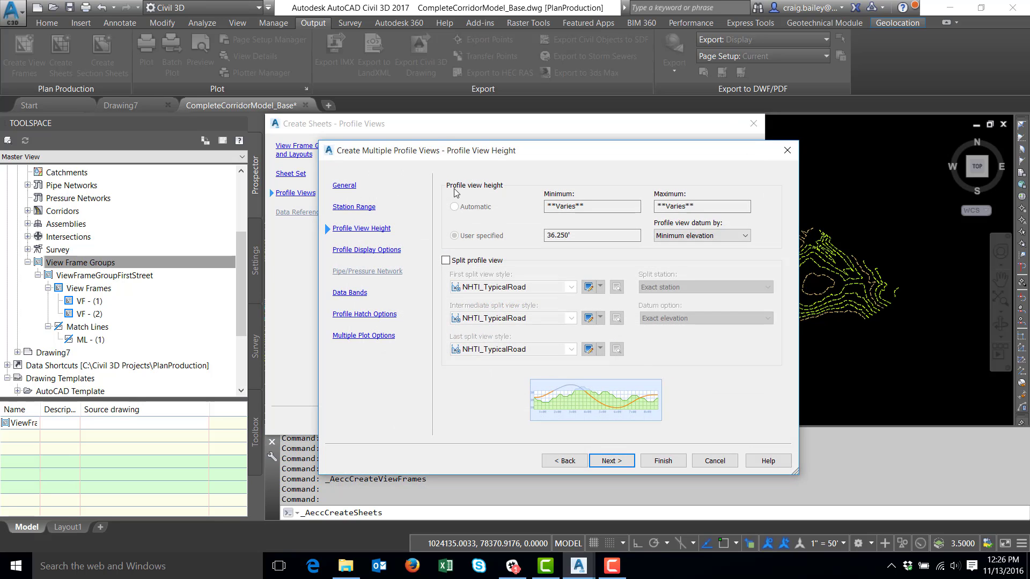
drag(437, 151, 405, 98)
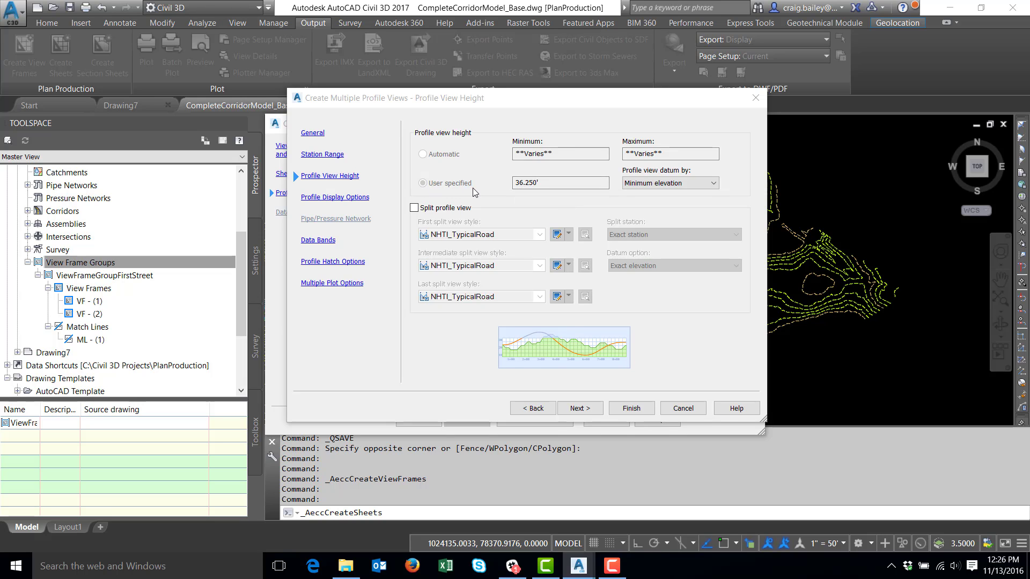
click(587, 408)
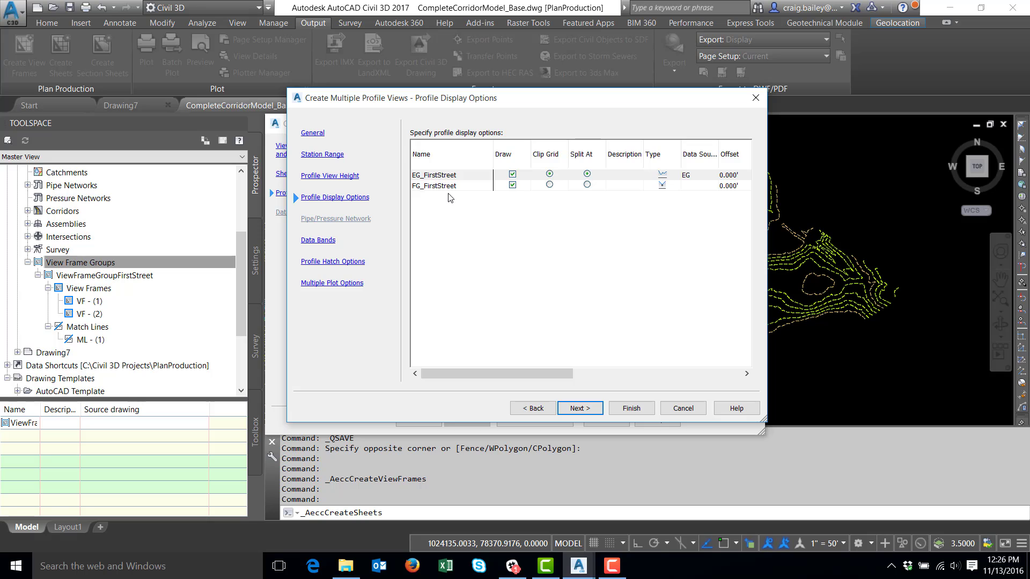
- Widen the Style column to review the styles assigned to the EG_FirstStreet and FG_FirstStreet profiles
click(692, 177)
click(693, 187)
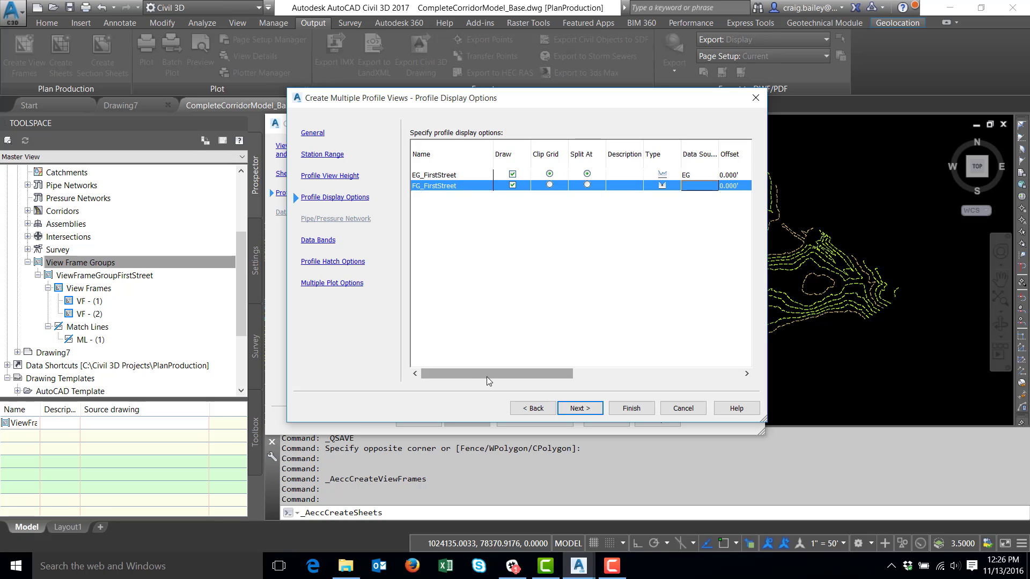
drag(487, 375, 613, 370)
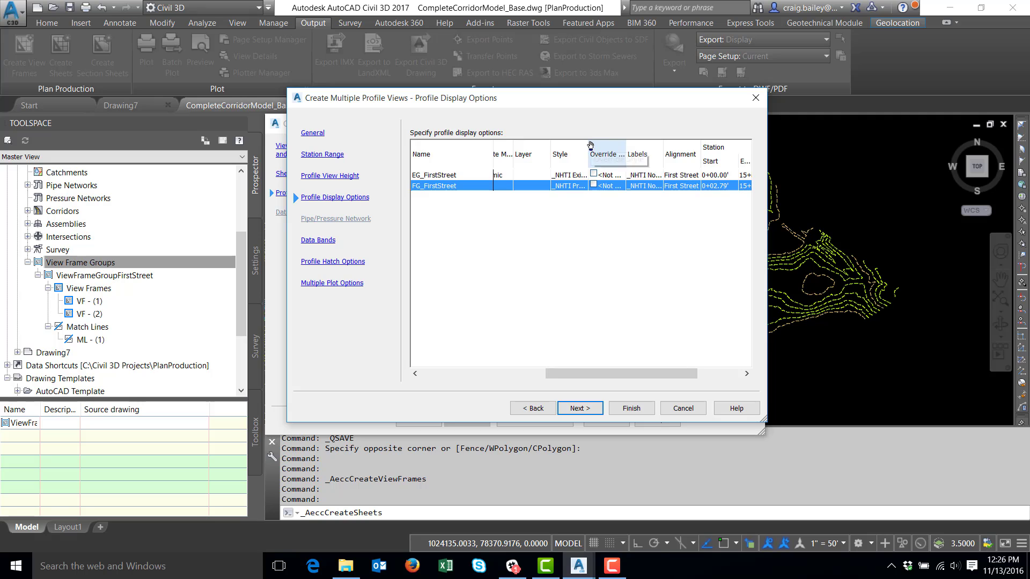
drag(587, 141, 645, 141)
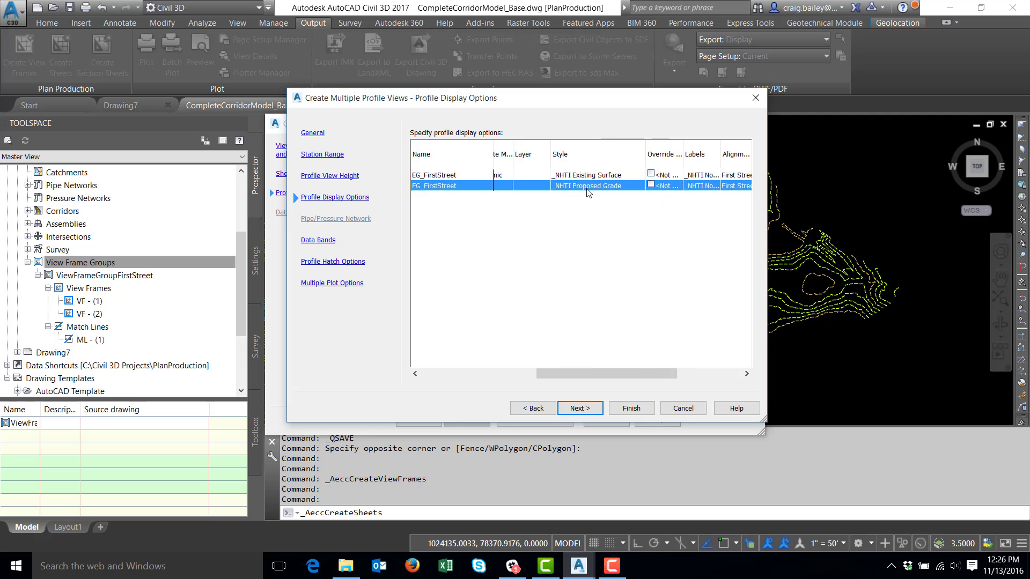
- Assign the NHTI Full Road label set to the FG_FirstStreet profile and continue to the data band settings
drag(597, 375, 650, 374)
drag(591, 140, 650, 140)
click(585, 187)
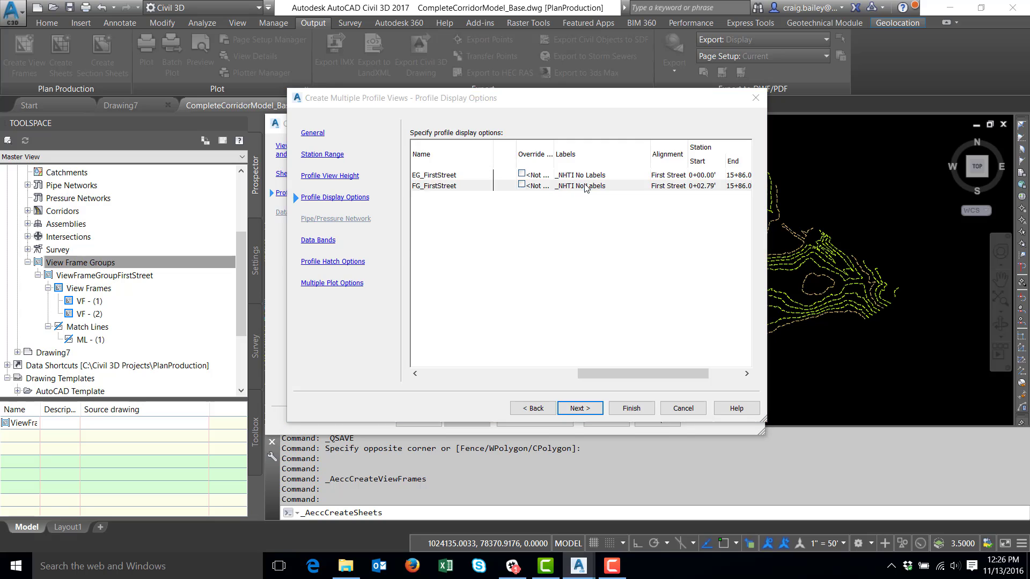
drag(507, 221, 521, 247)
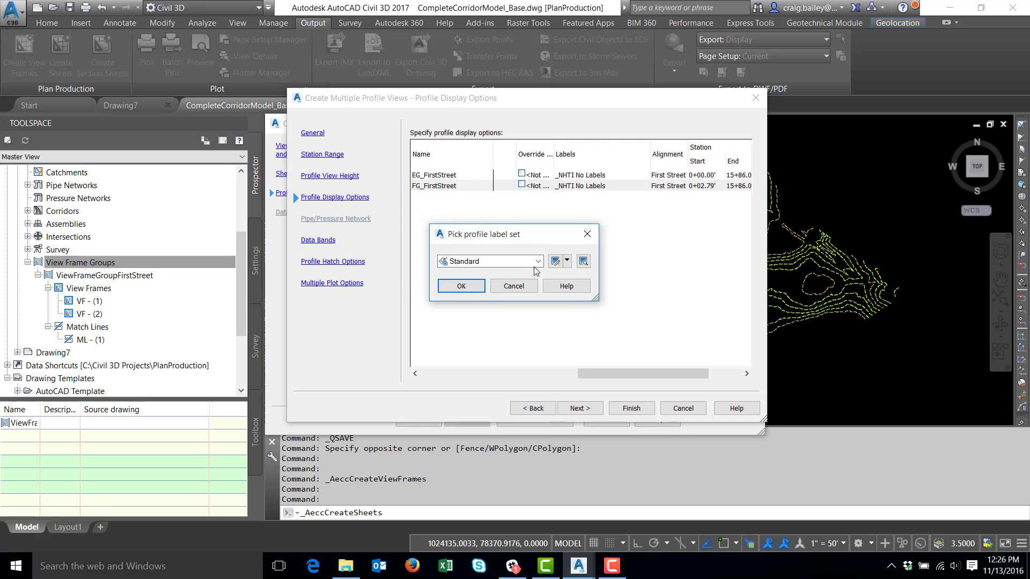
click(537, 261)
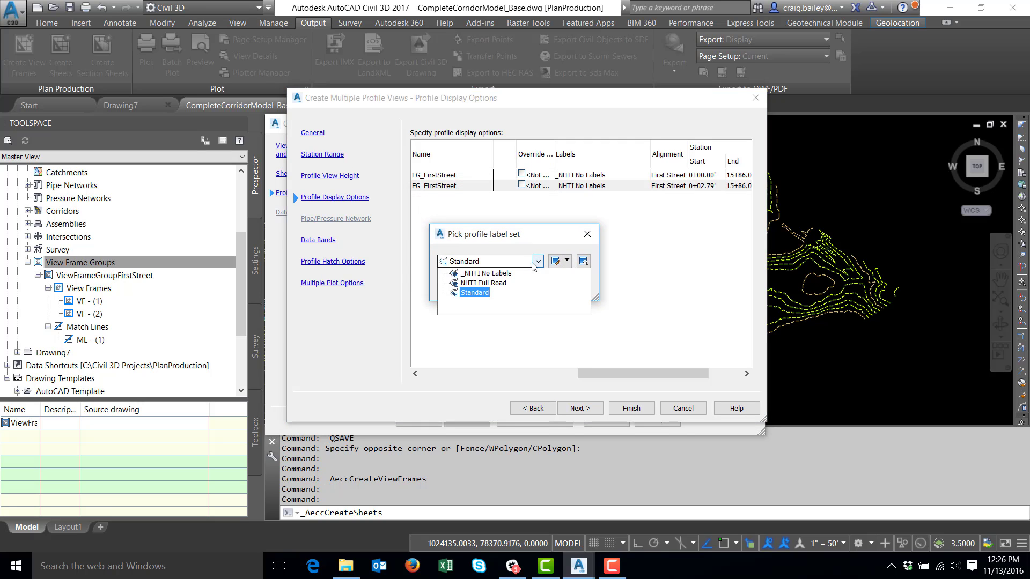
click(475, 283)
click(474, 288)
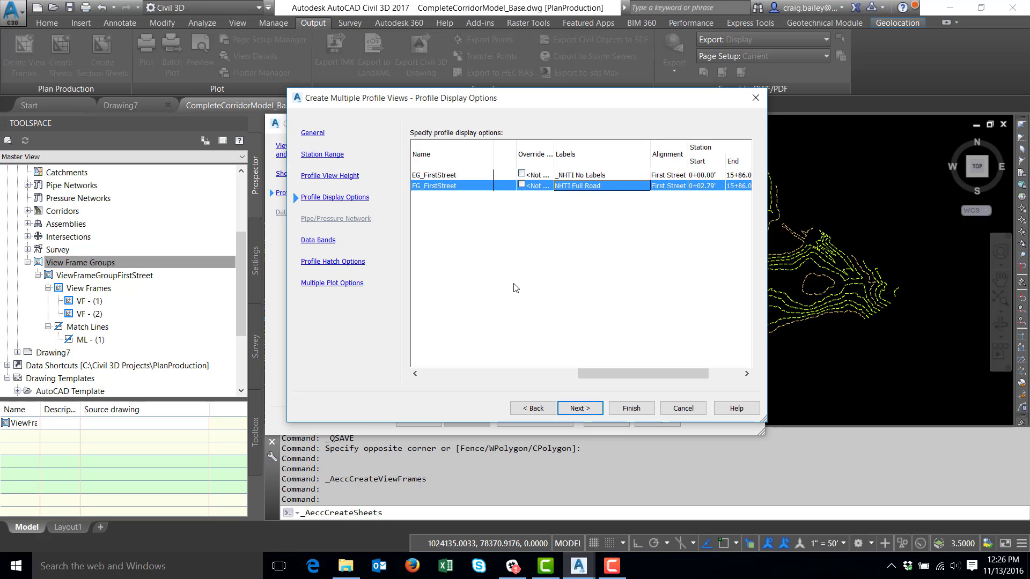
drag(607, 374, 639, 374)
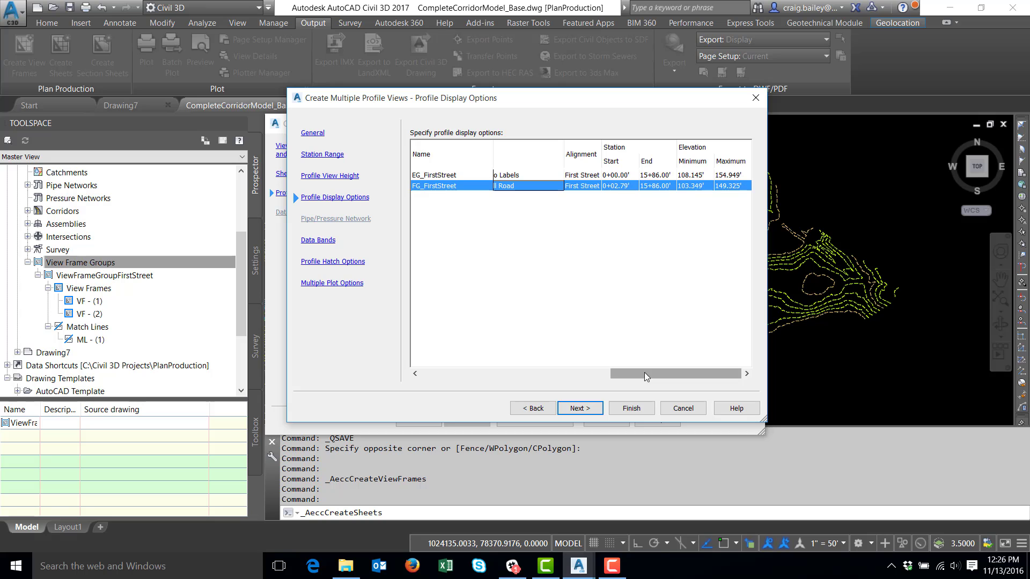
click(579, 408)
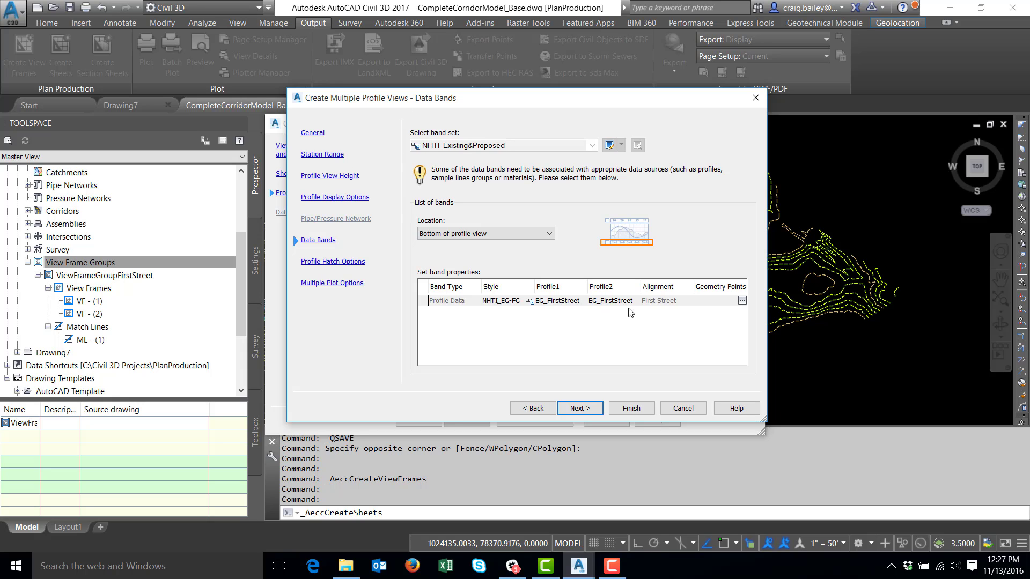
- Set the data band's Profile2 to FG_FirstStreet and continue past the profile hatch options without adding any hatch
click(613, 304)
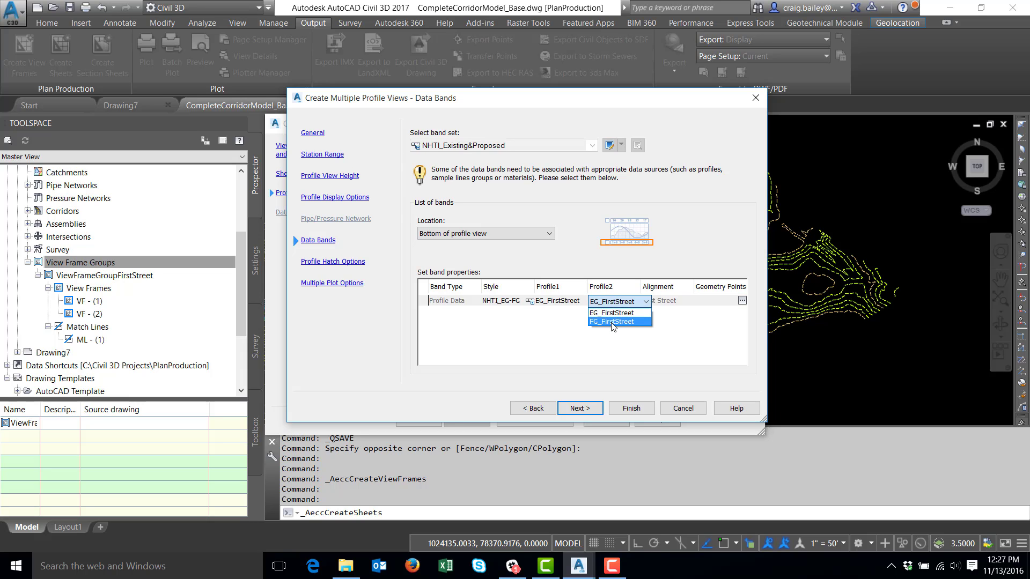
click(613, 326)
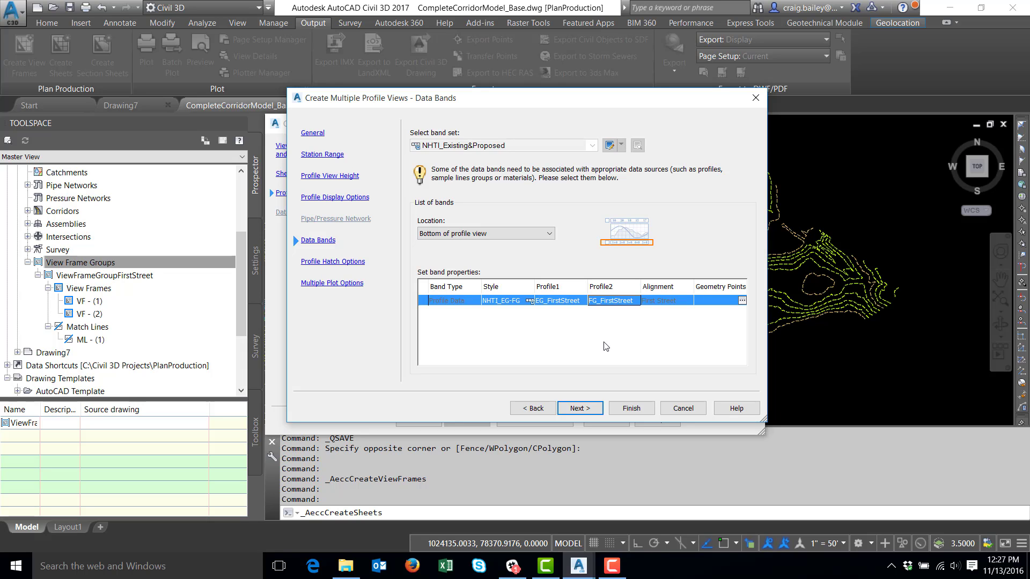
click(581, 408)
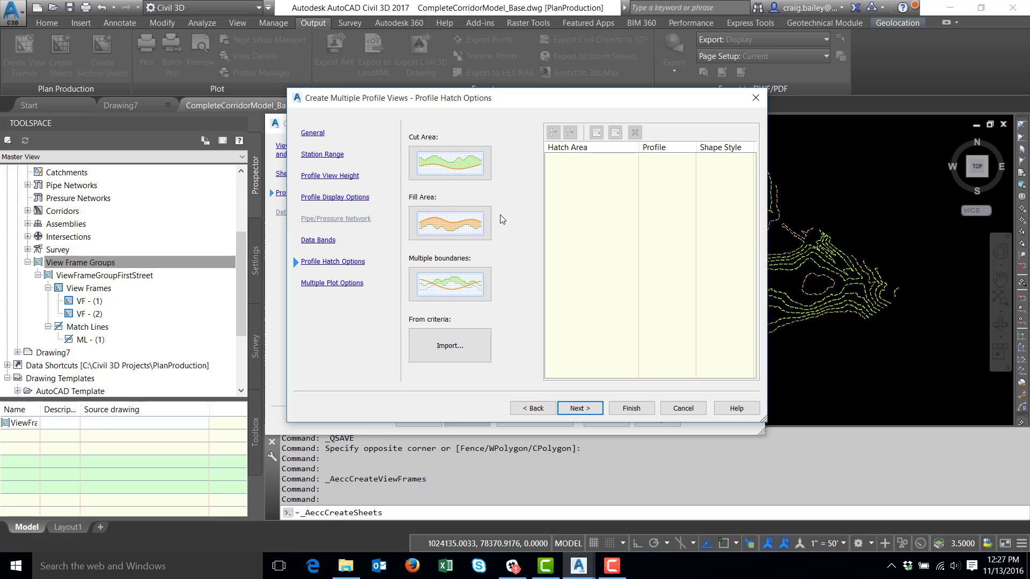
click(588, 410)
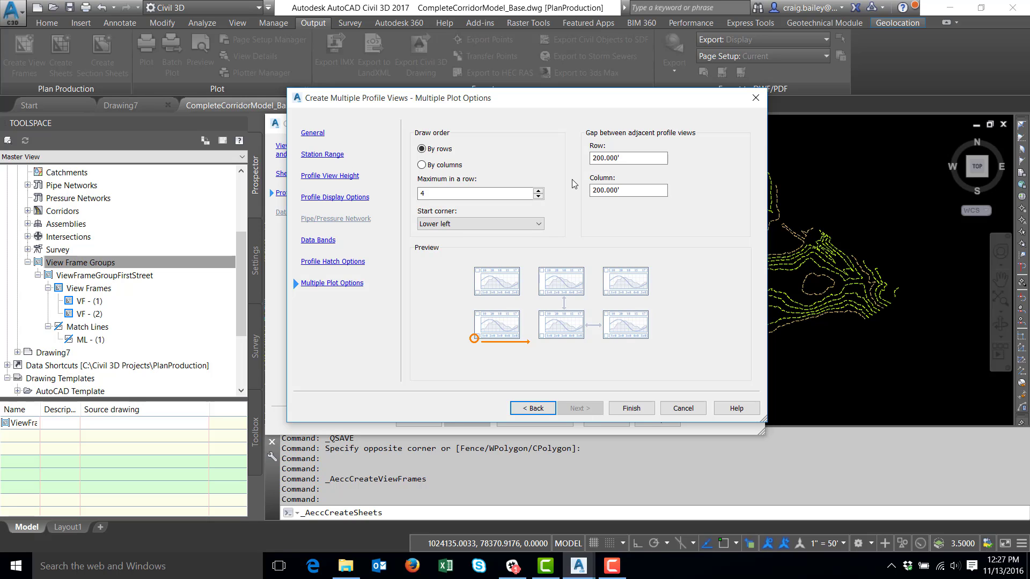
- Finish the profile view settings and create the sheets with plan and profile aligned at start, accepting the save of the current drawing
click(630, 413)
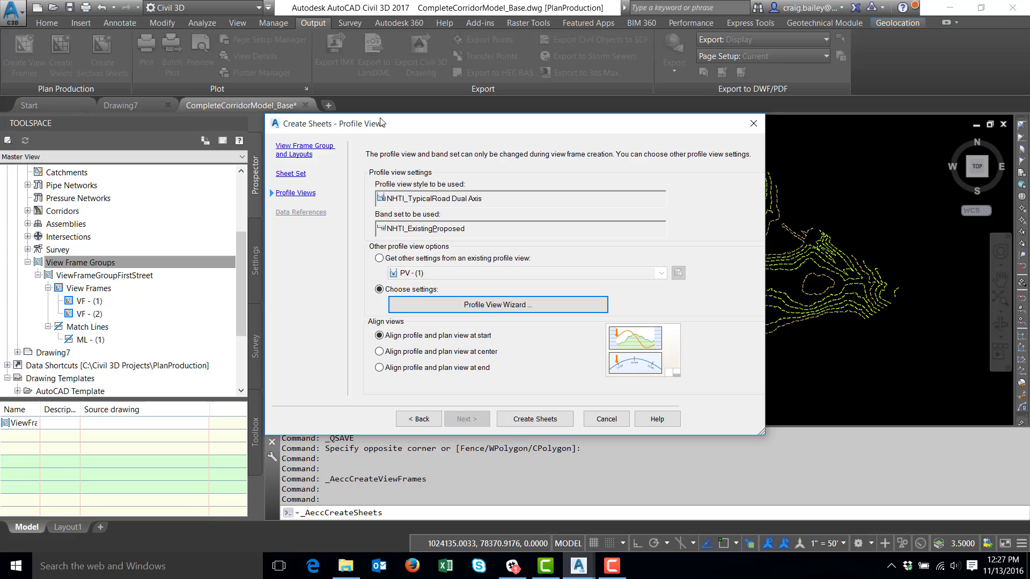
drag(400, 126, 426, 115)
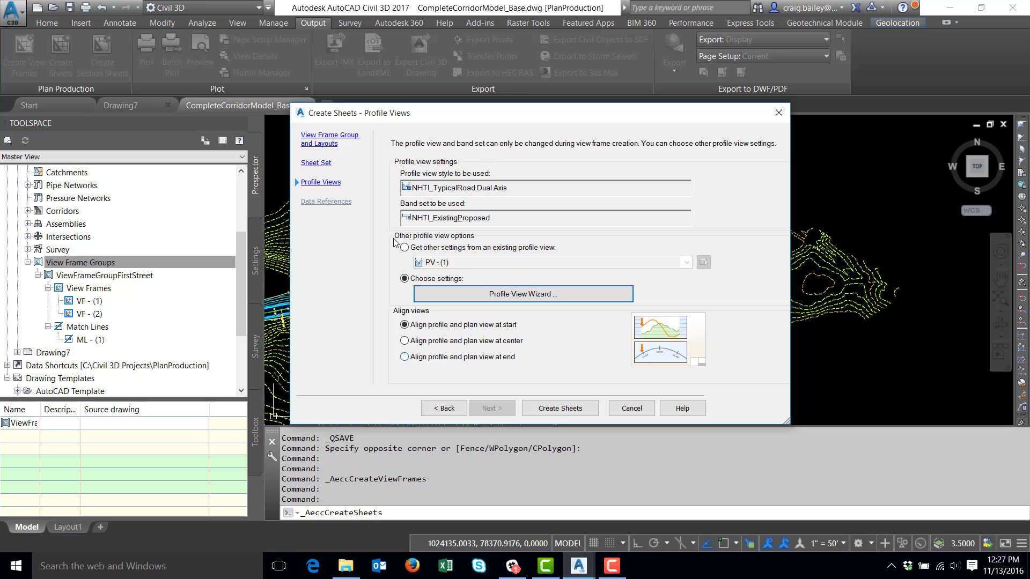
click(546, 410)
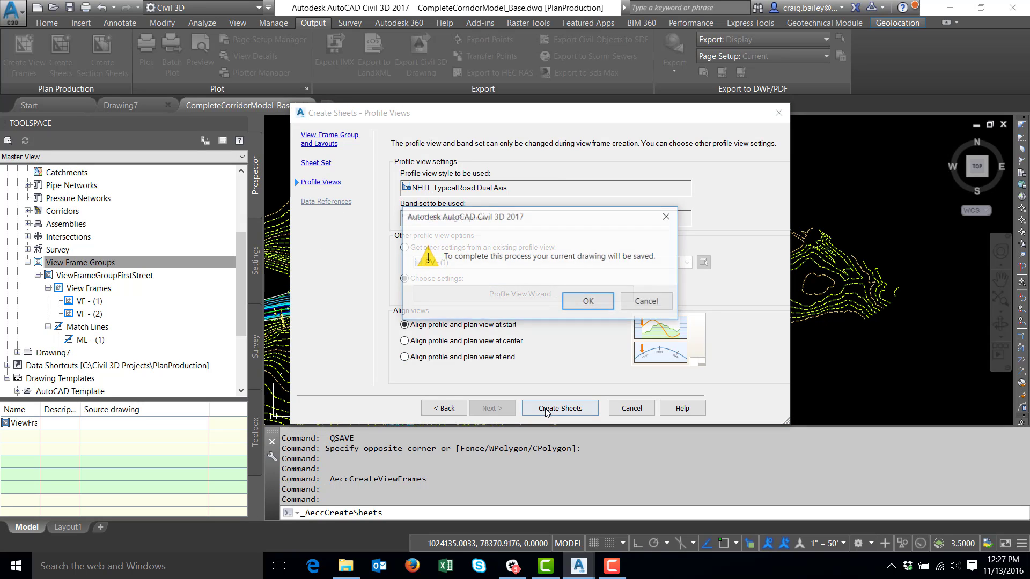
click(585, 303)
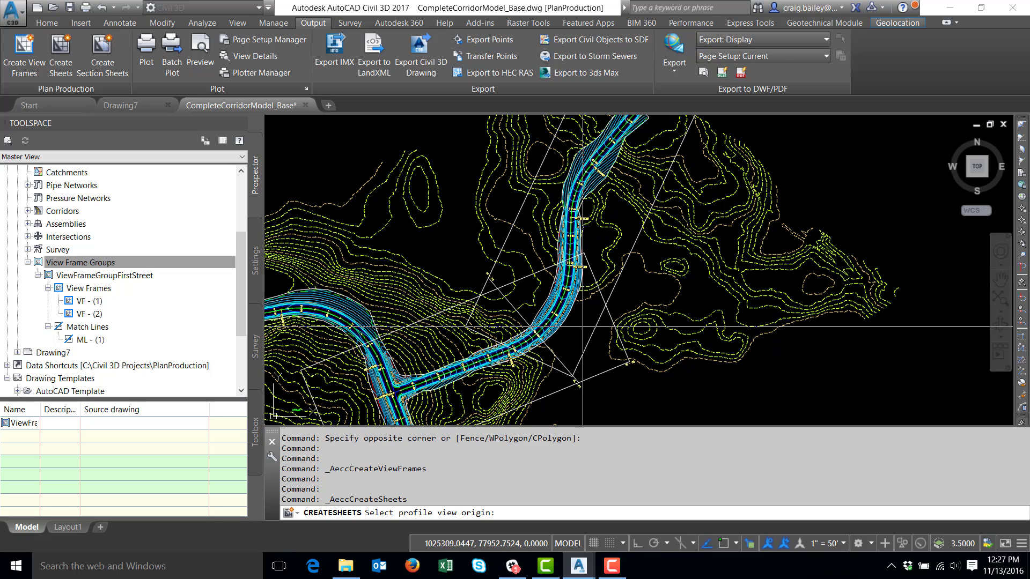
- Place the sheets' profile view origin in the empty area above the existing profile views and dismiss the event report
scroll(582, 301, down, 5)
scroll(787, 295, down, 2)
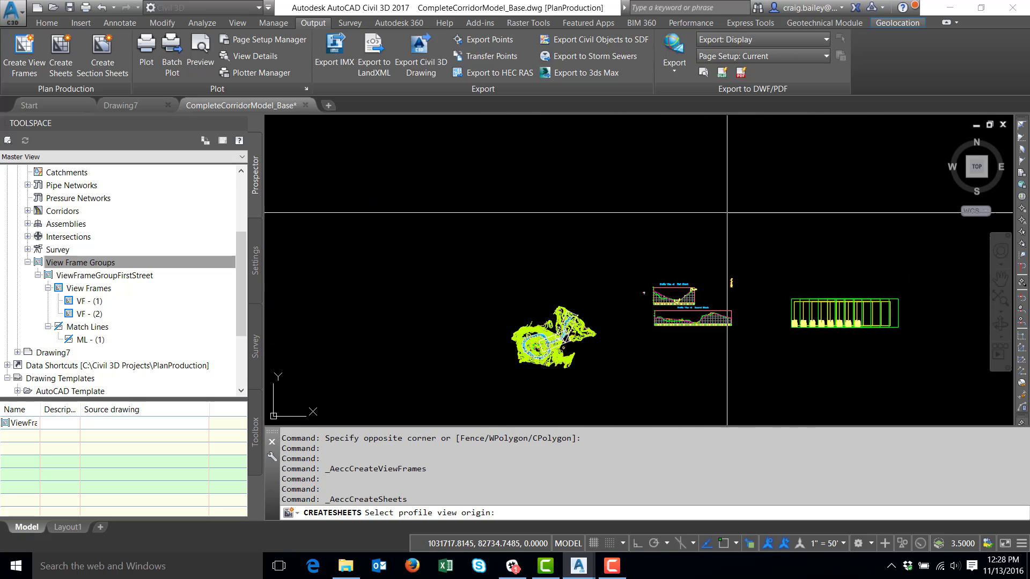
click(660, 207)
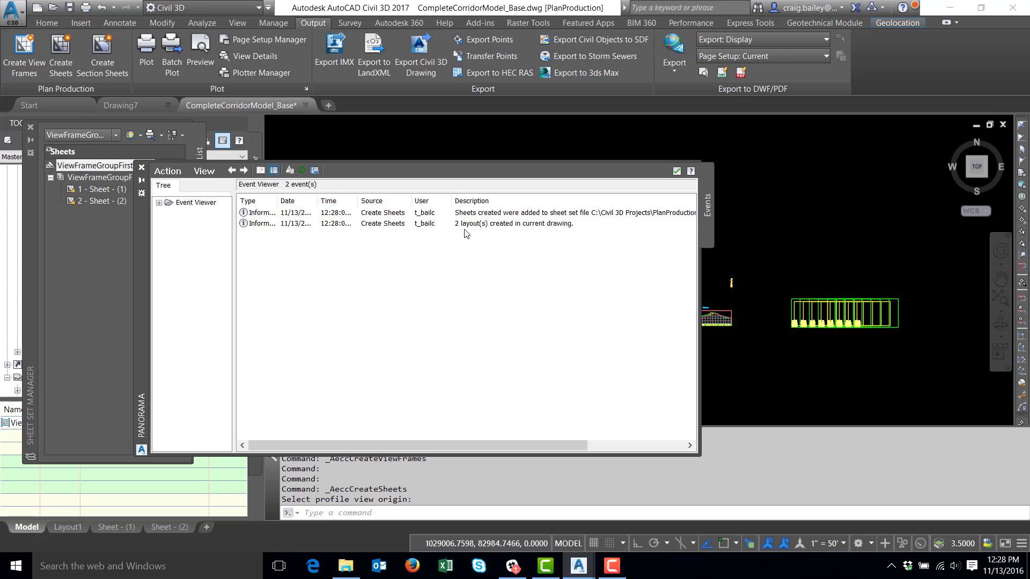
click(676, 171)
- Regenerate the model to refresh the display of the two new First Street profile views
scroll(677, 230, up, 3)
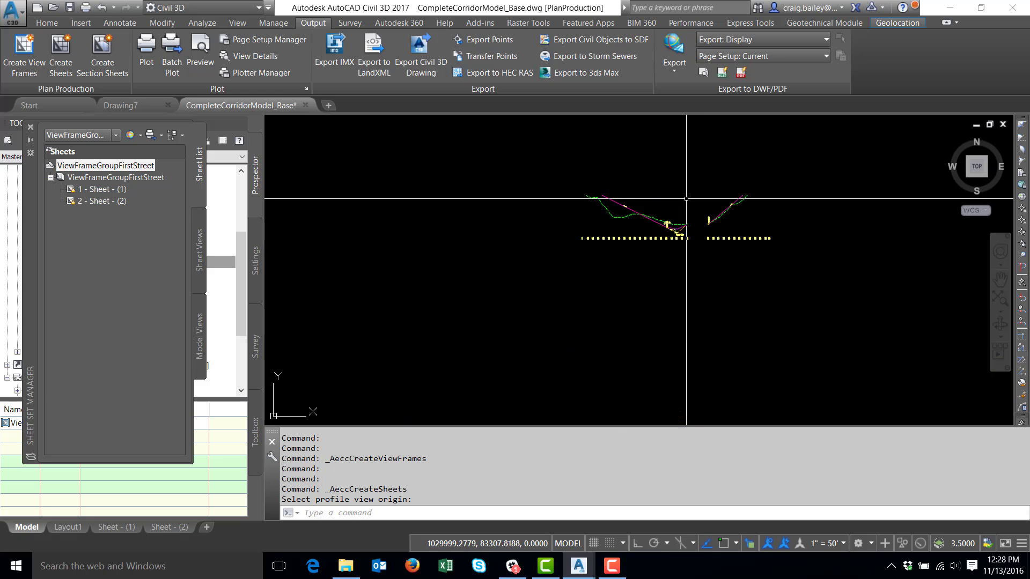
scroll(696, 234, up, 3)
scroll(576, 265, down, 1)
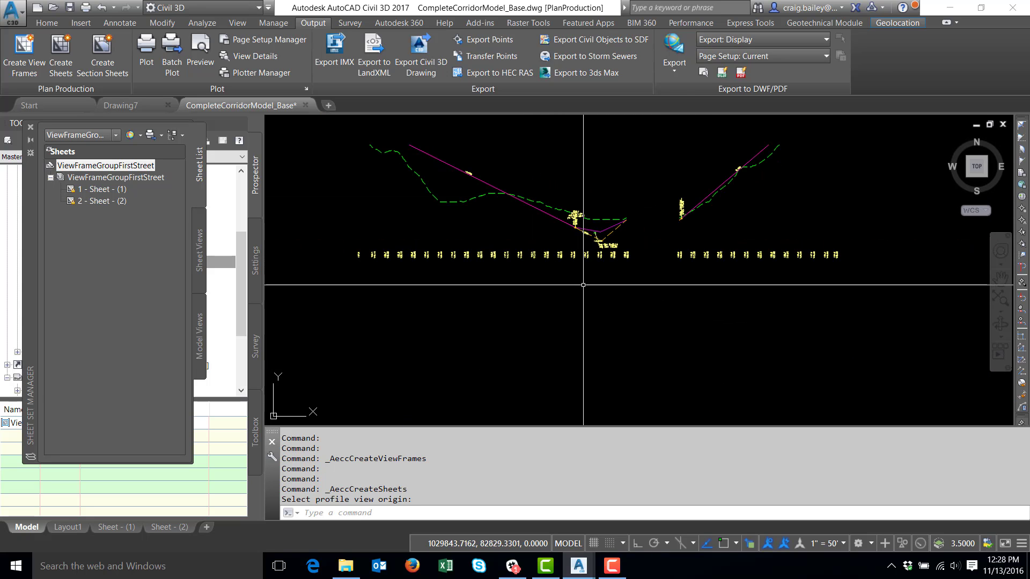
text(RE)
key(Return)
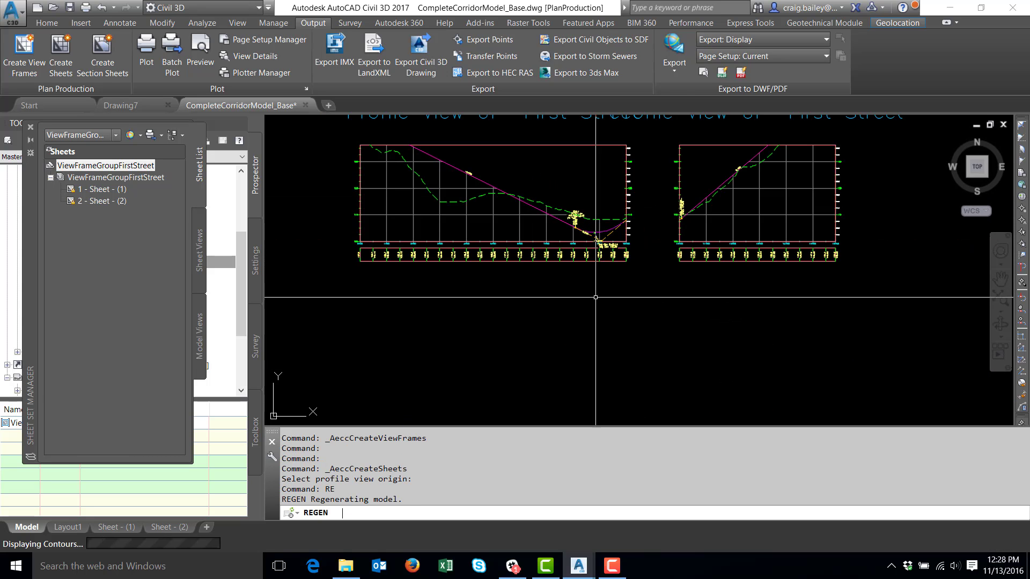
- Examine the break between the two First Street profile views, and review the Sheet - (1) and Sheet - (2) layouts
scroll(647, 215, up, 4)
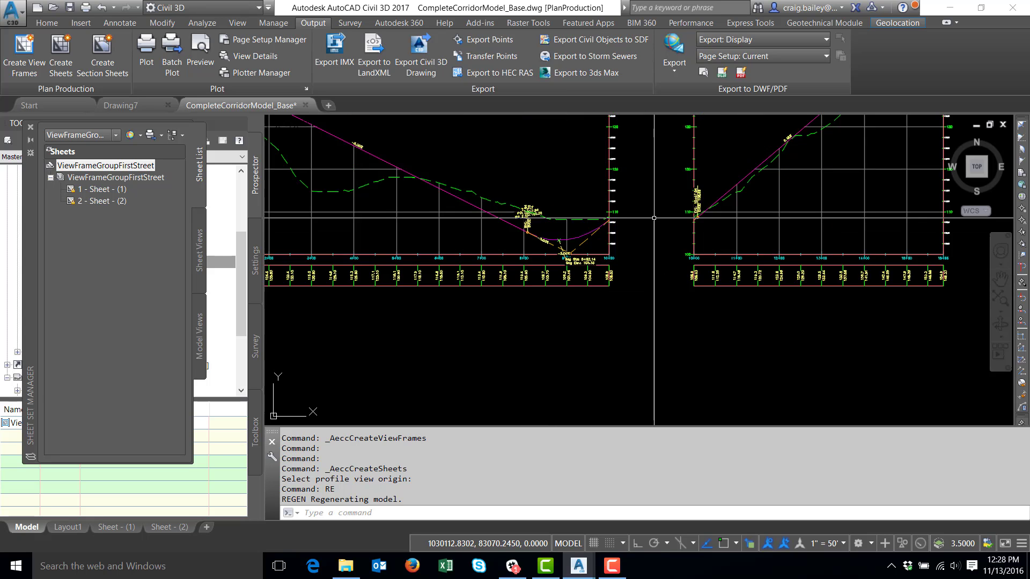
scroll(600, 226, up, 4)
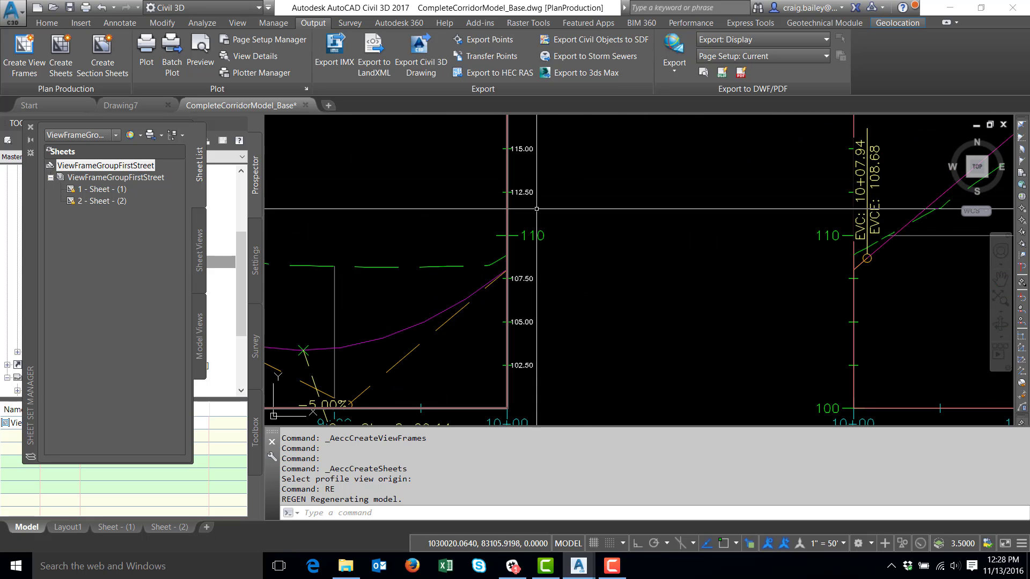
scroll(553, 281, down, 6)
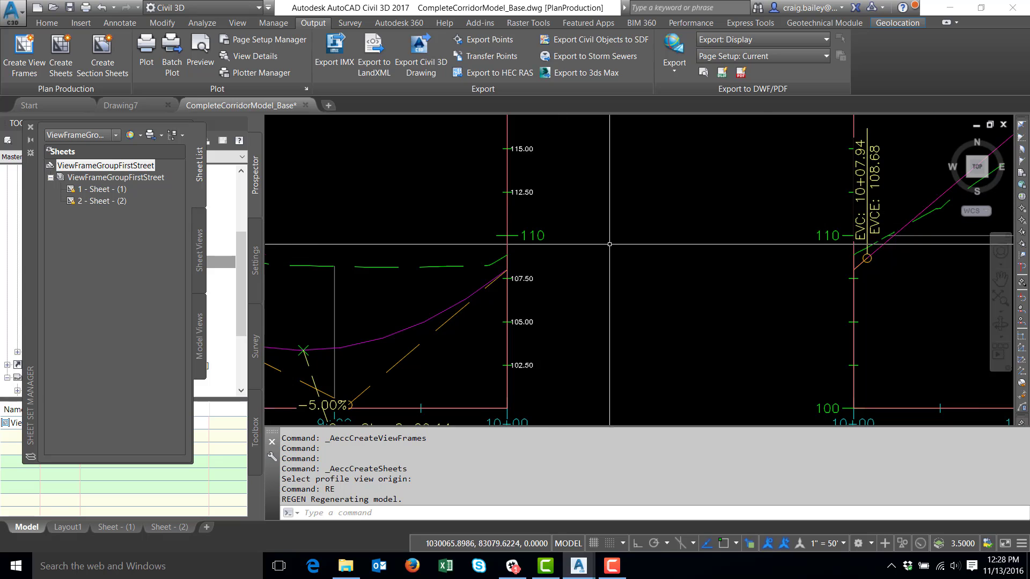
scroll(660, 239, down, 10)
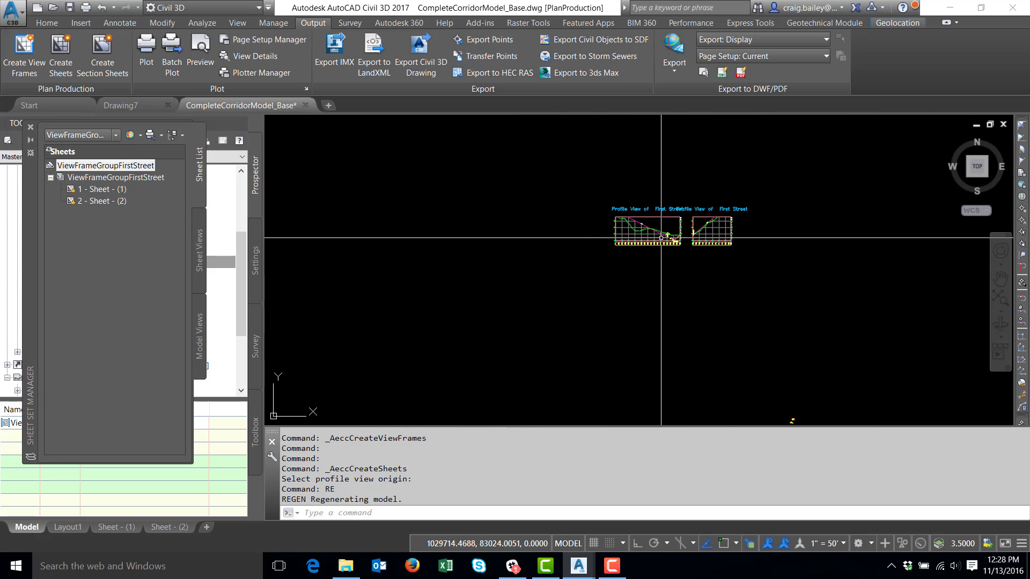
click(117, 529)
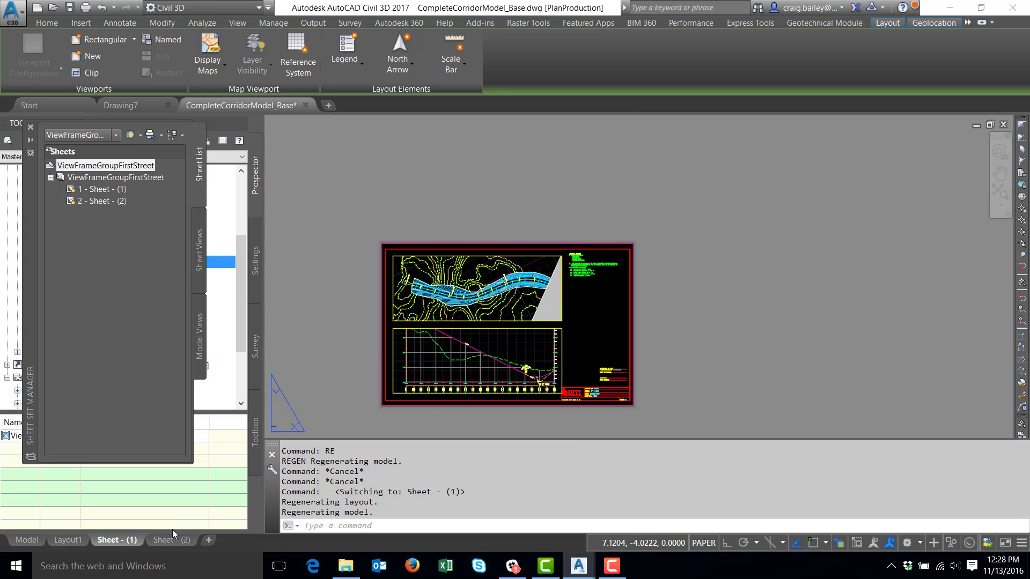
key(ctrl+Page_Down)
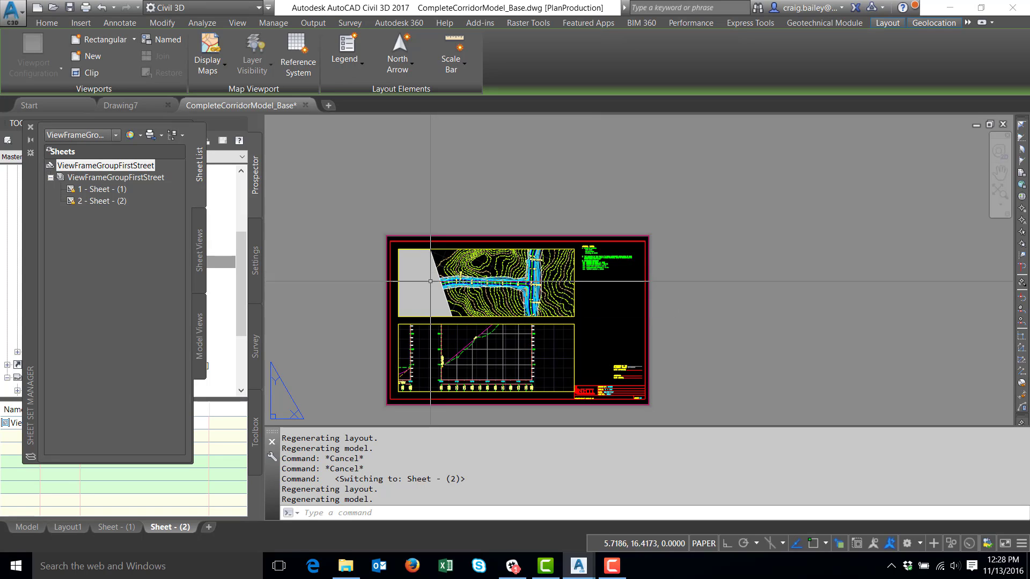
- From Sheet - (2)'s plan viewport, hide the match line mask in the Standard match line style and return to paper space
scroll(427, 279, up, 5)
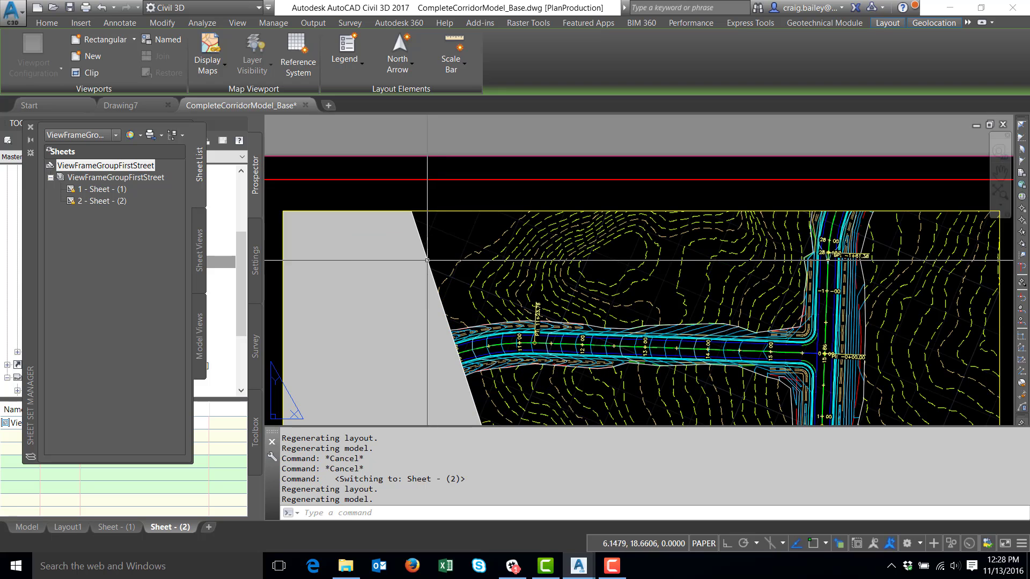
double_click(434, 244)
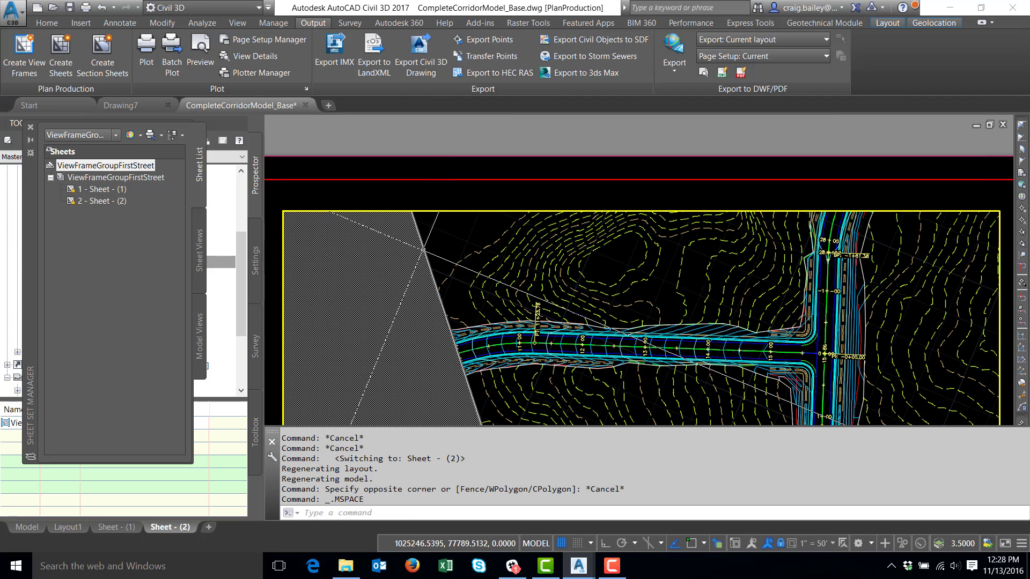
click(424, 249)
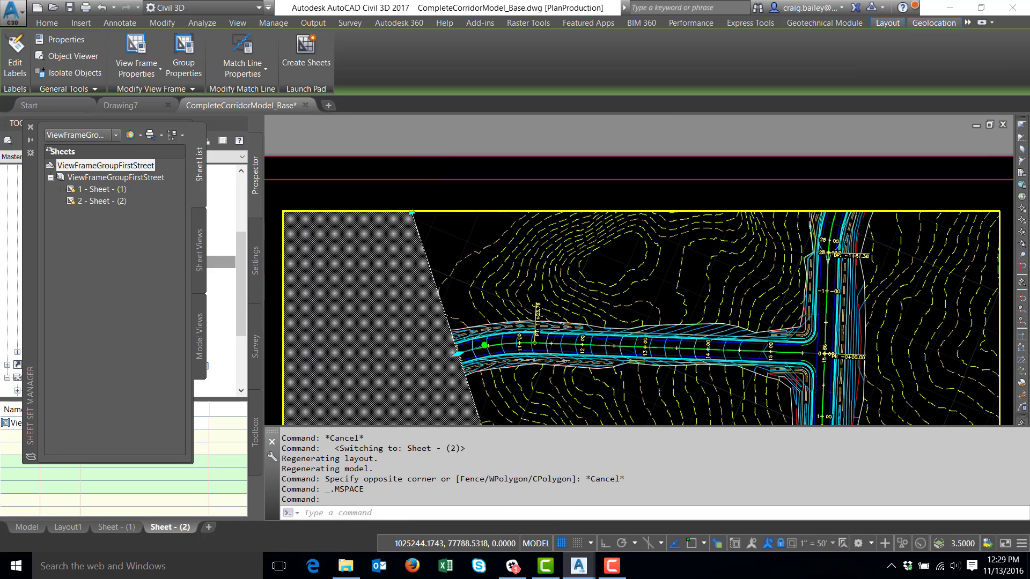
right_click(424, 249)
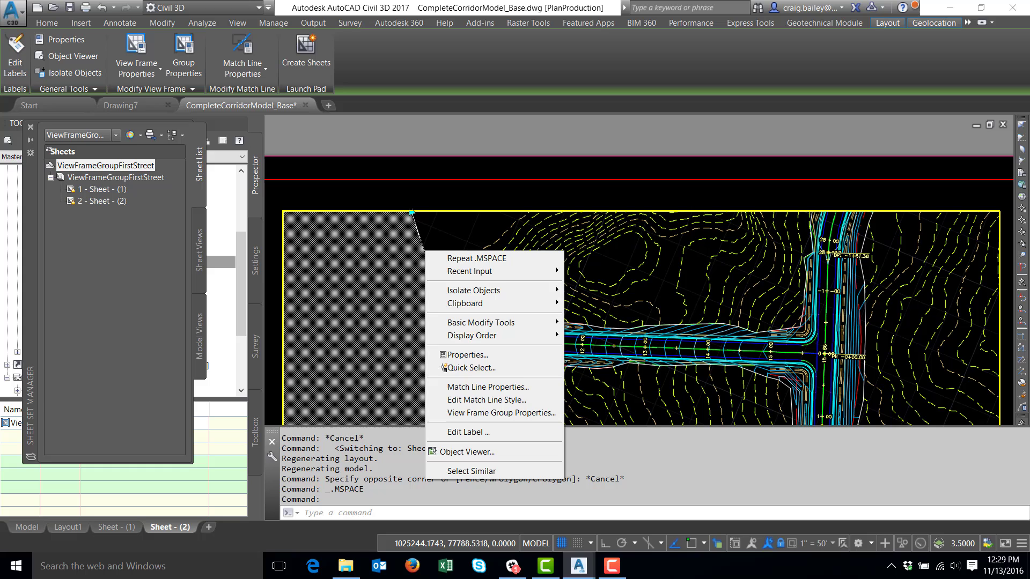
click(479, 400)
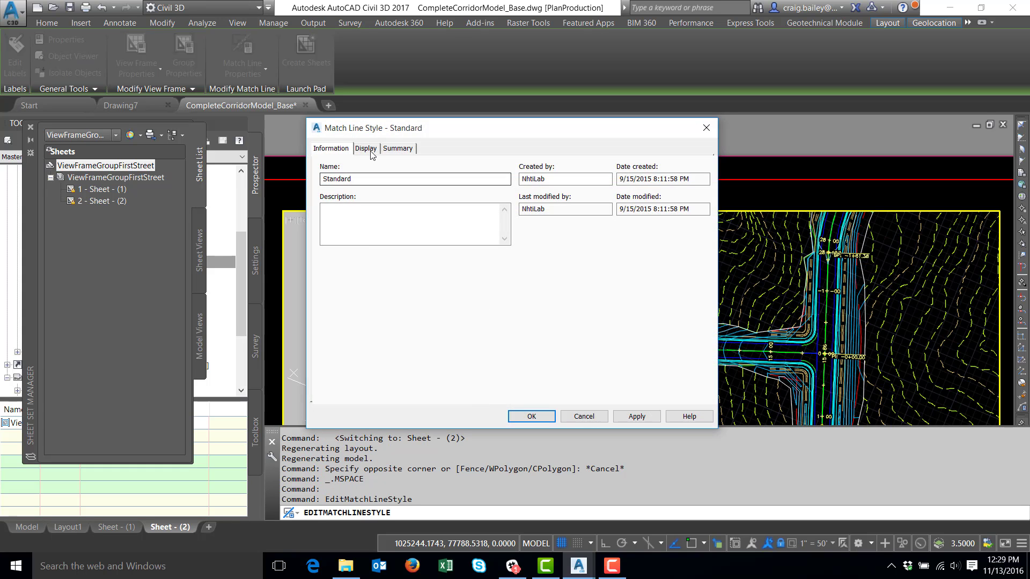
click(370, 151)
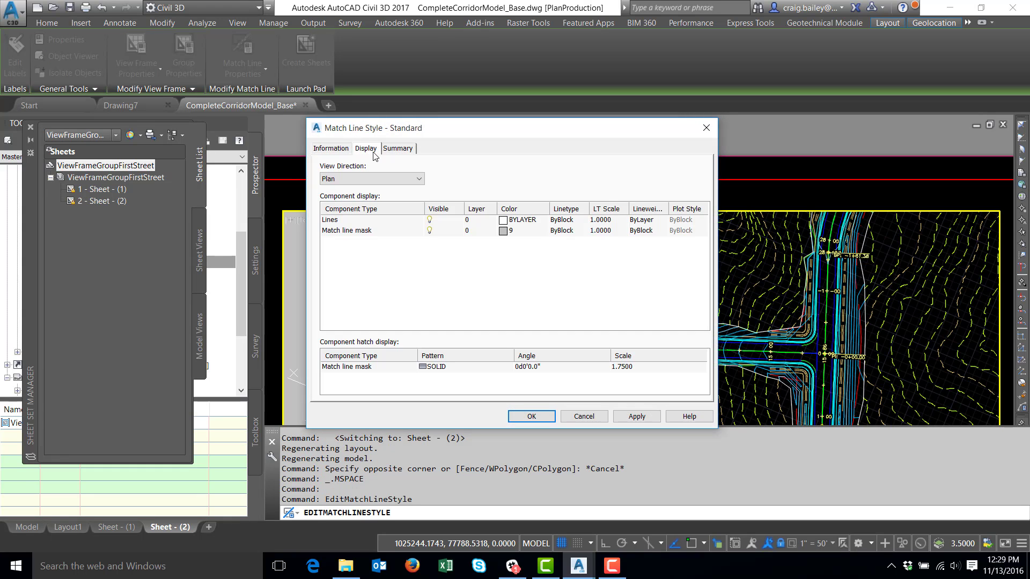
click(429, 232)
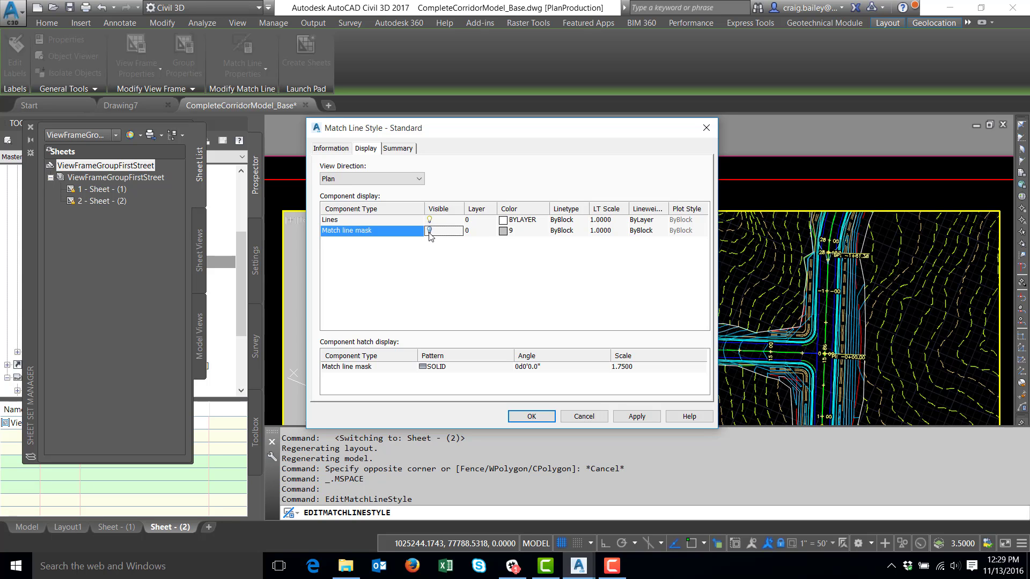
click(525, 416)
double_click(406, 199)
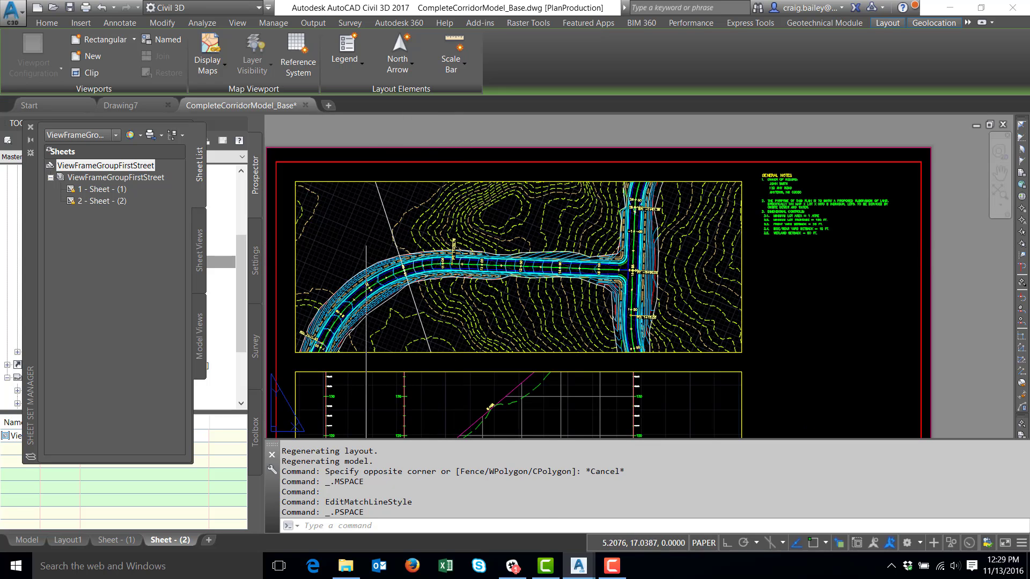
- Examine Sheet - (2), comparing the plan's match line location with the start of its profile view at station 10+00
double_click(361, 244)
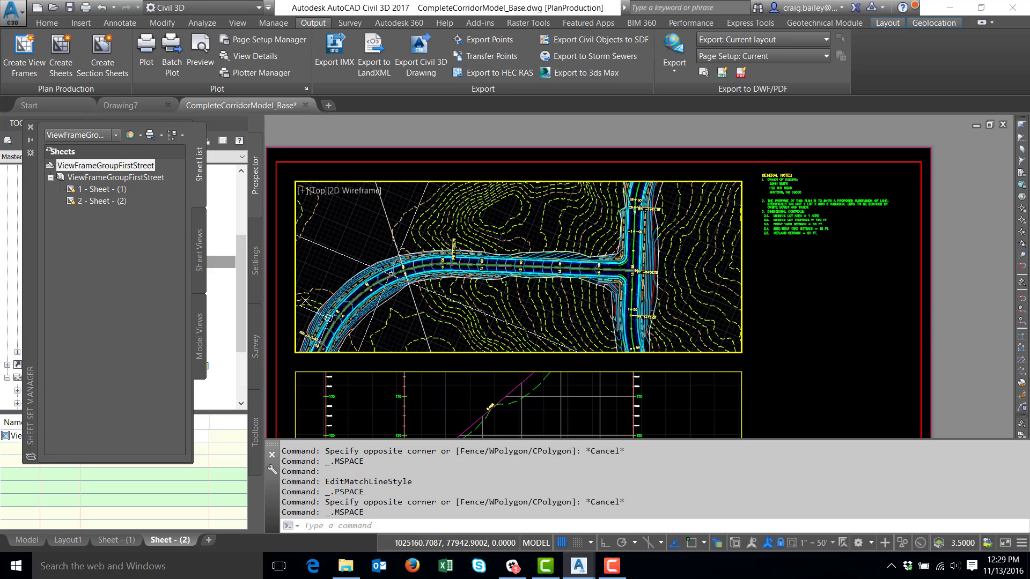
double_click(772, 277)
scroll(627, 294, down, 5)
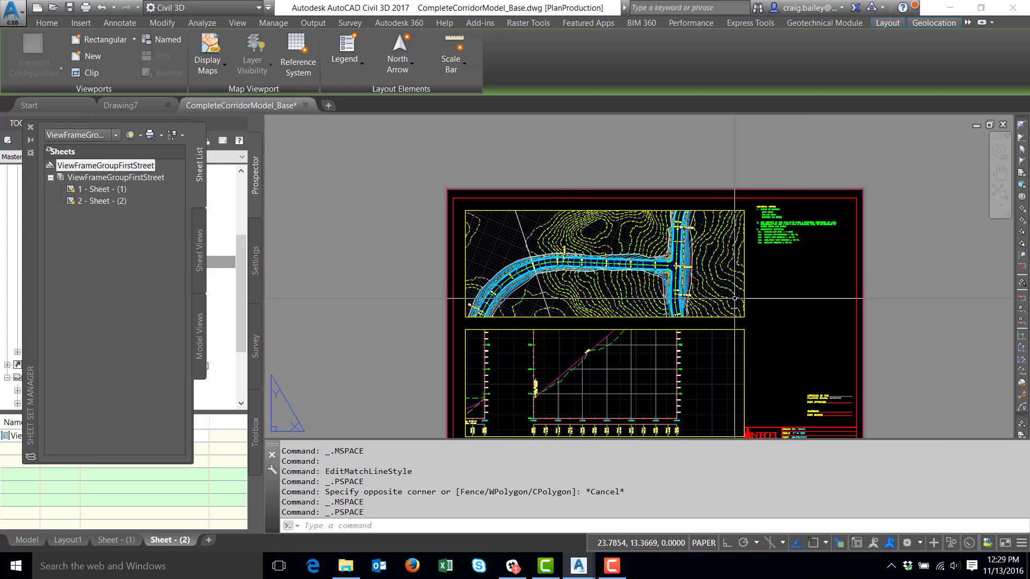
scroll(552, 371, up, 9)
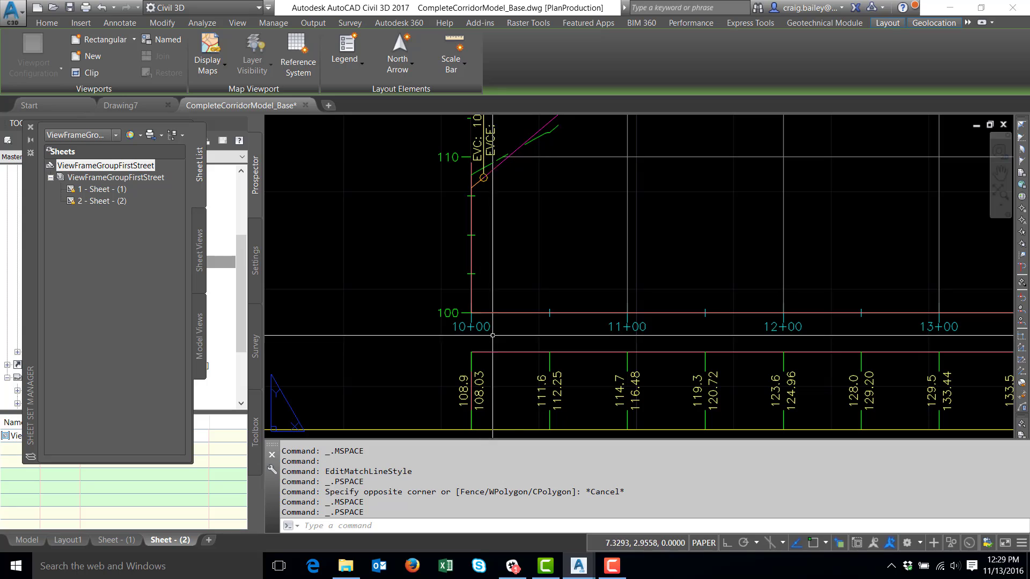
scroll(502, 372, down, 8)
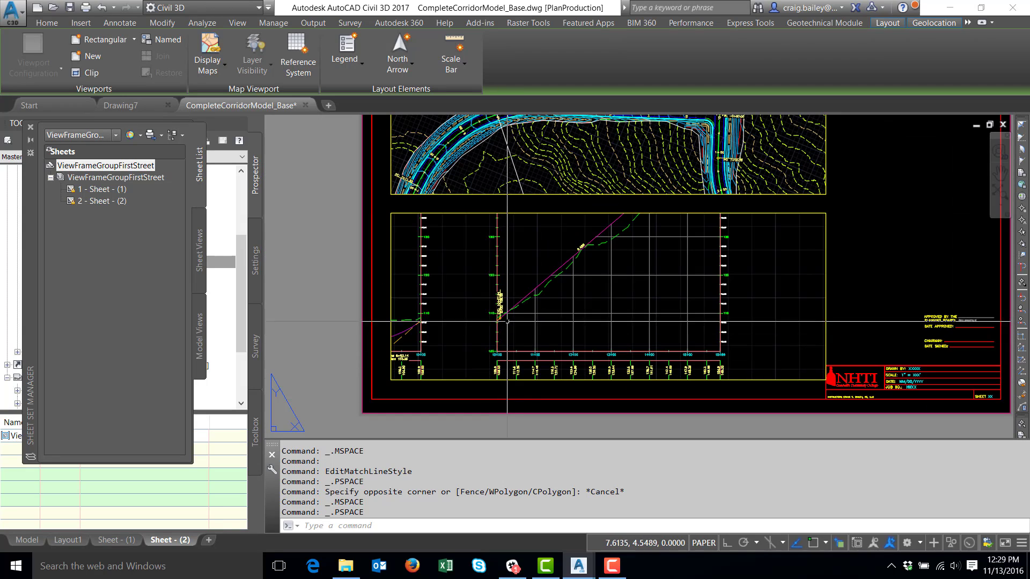
scroll(508, 236, down, 4)
scroll(506, 181, up, 7)
scroll(506, 182, up, 4)
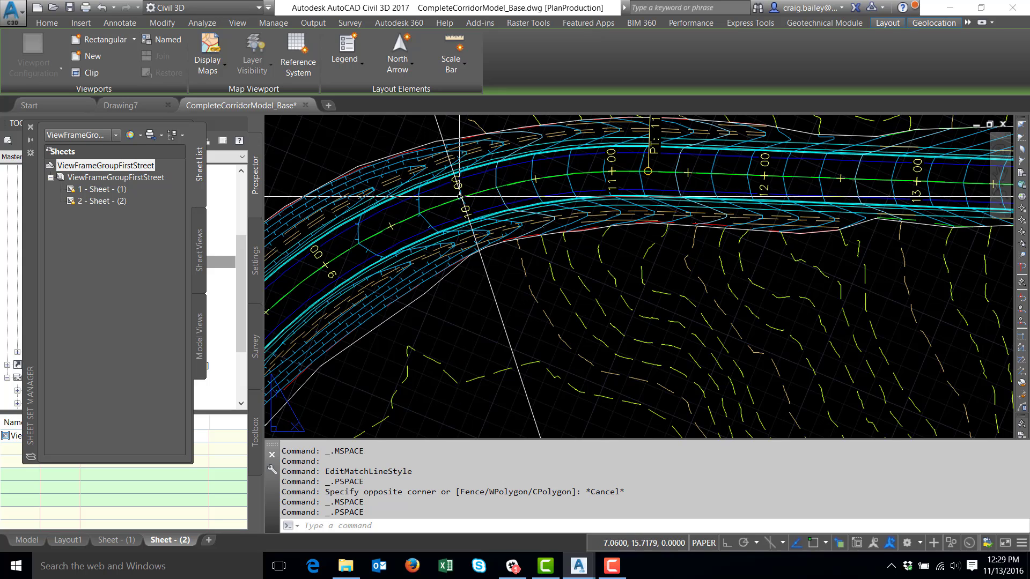
scroll(465, 192, down, 10)
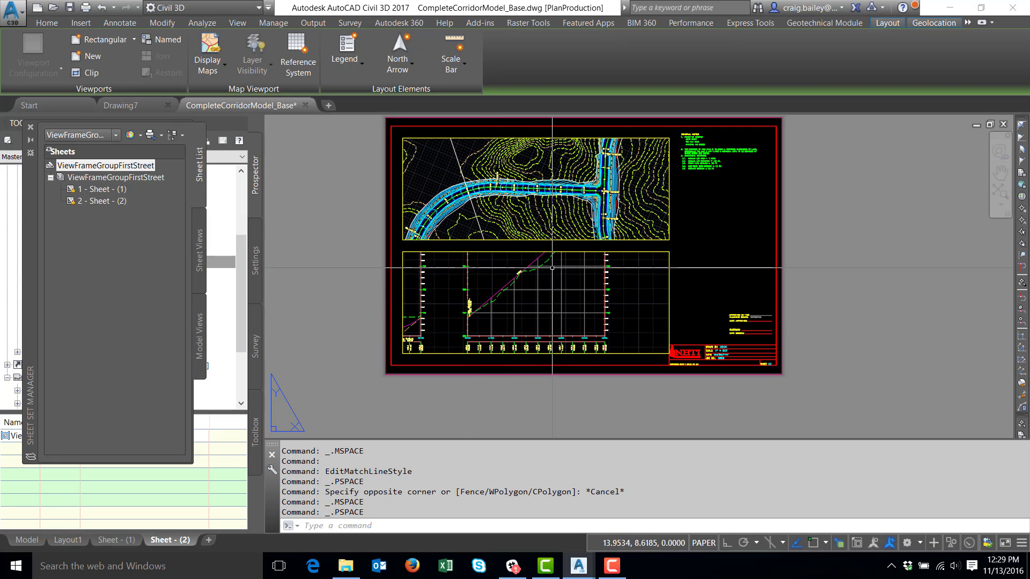
scroll(569, 260, up, 4)
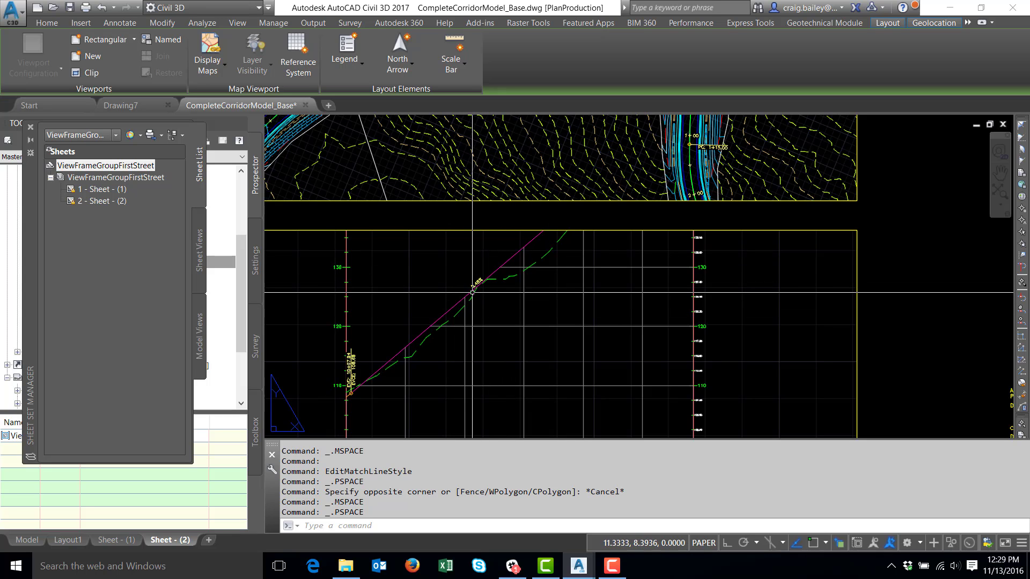
mouse_move(471, 292)
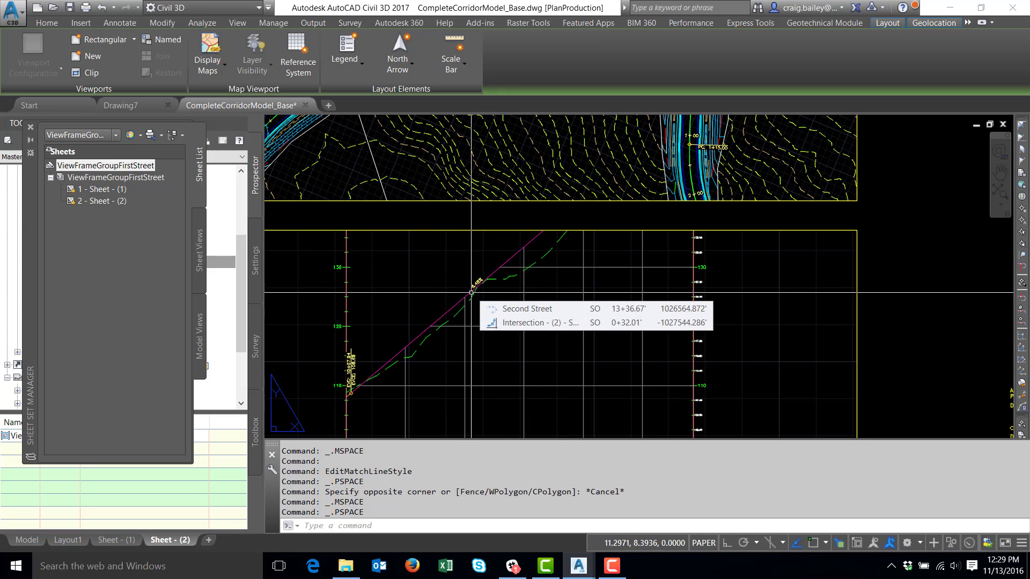
scroll(466, 296, down, 2)
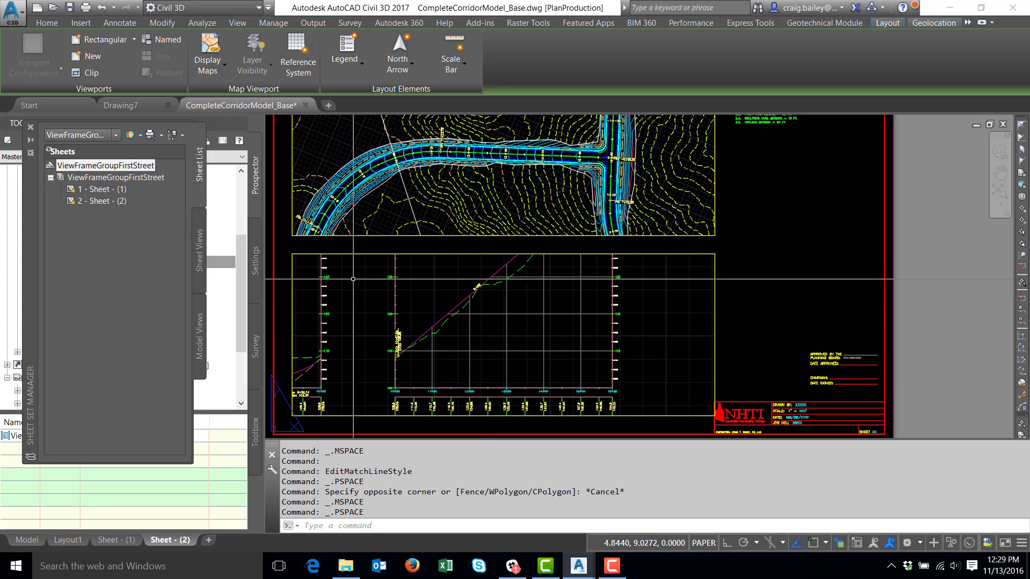
- Try to pan the profile inside Sheet - (2)'s profile viewport
click(353, 254)
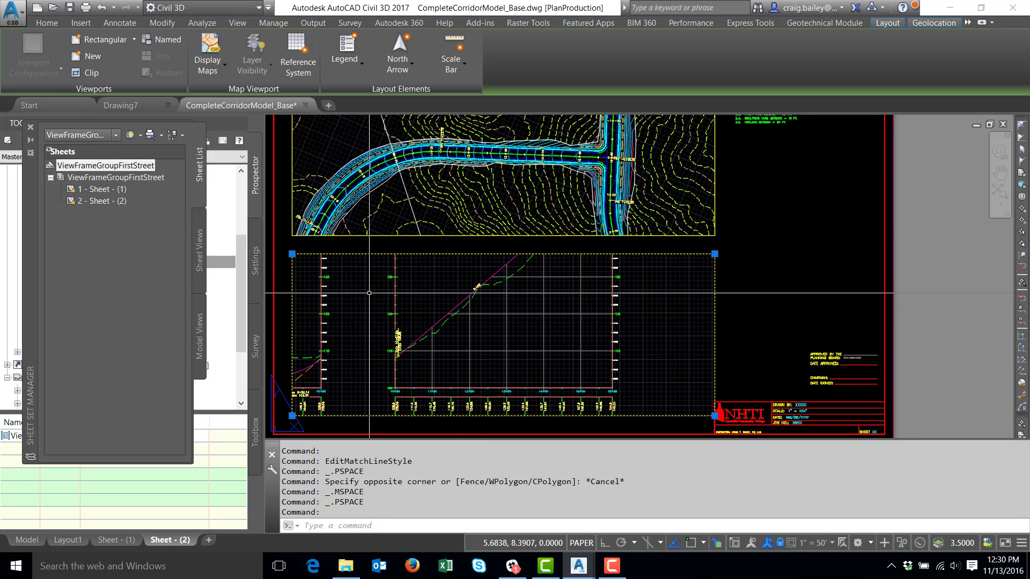
key(Escape)
key(Escape)
key(Escape)
double_click(369, 293)
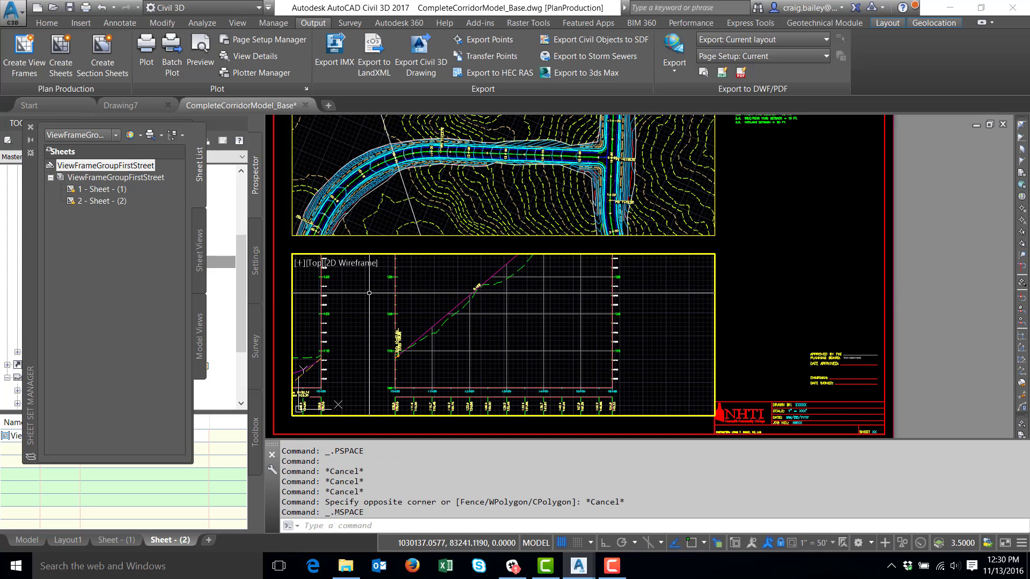
text(p)
key(Return)
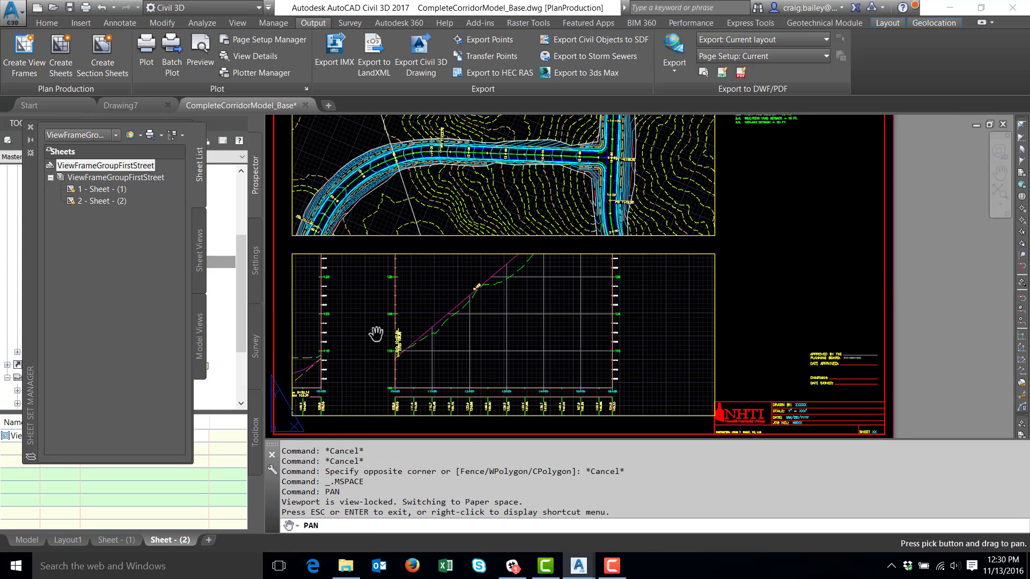
drag(375, 333, 396, 347)
right_click(396, 348)
click(401, 348)
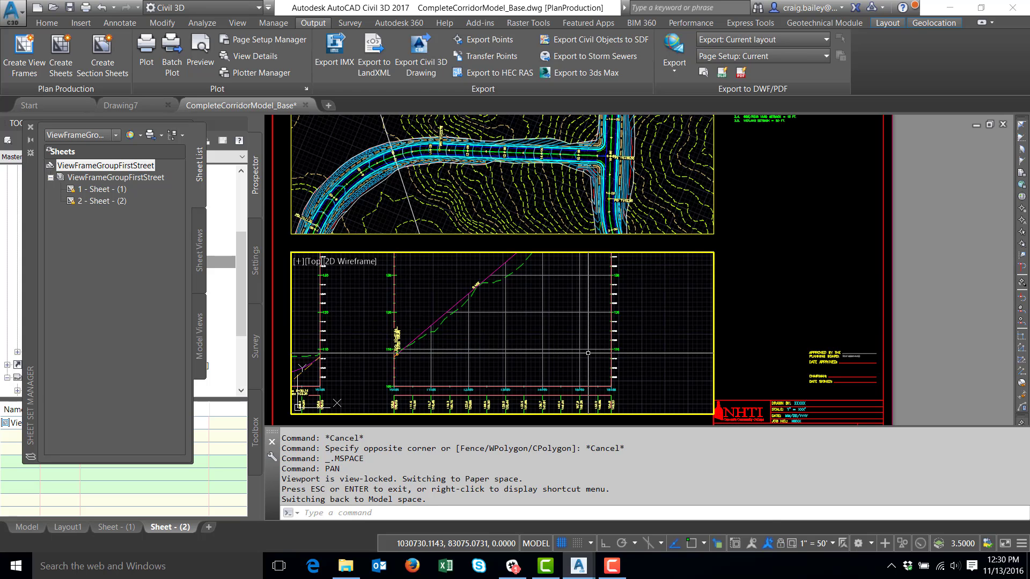
- Shift the profile view down inside Sheet - (2)'s profile viewport so that its upper boundary fits within the viewport
key(Return)
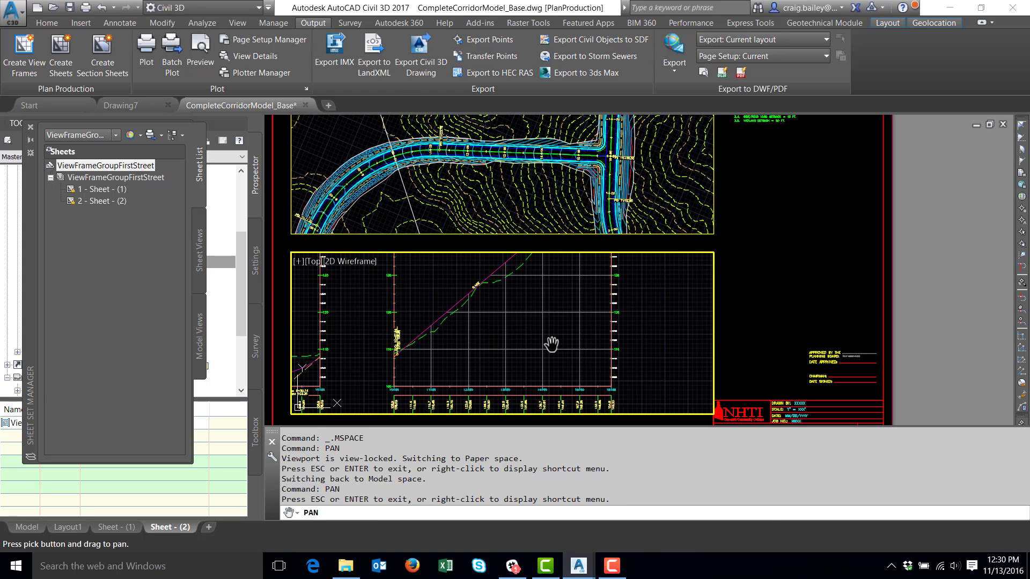
drag(547, 345, 540, 375)
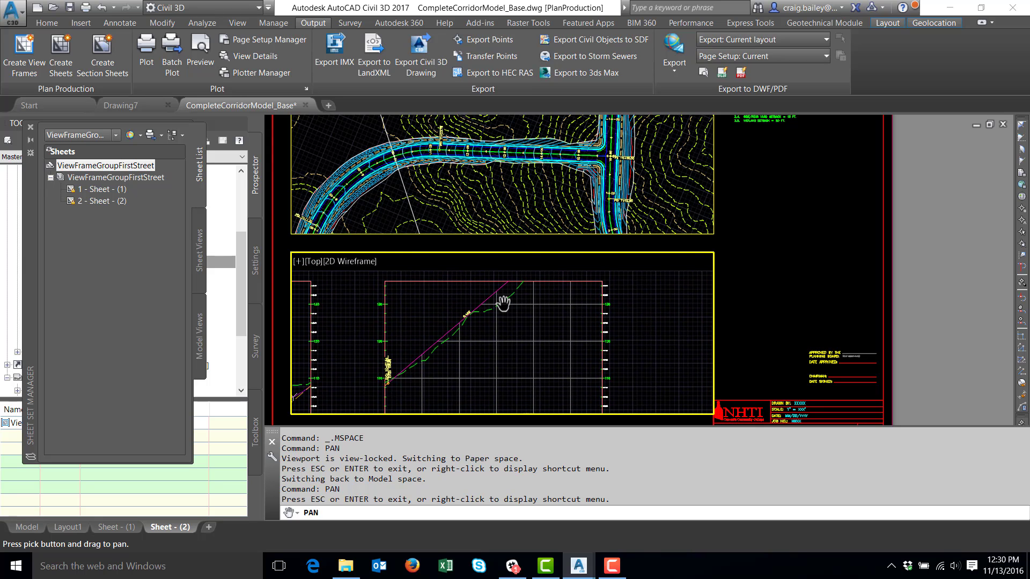
drag(514, 322, 526, 304)
right_click(529, 307)
click(558, 314)
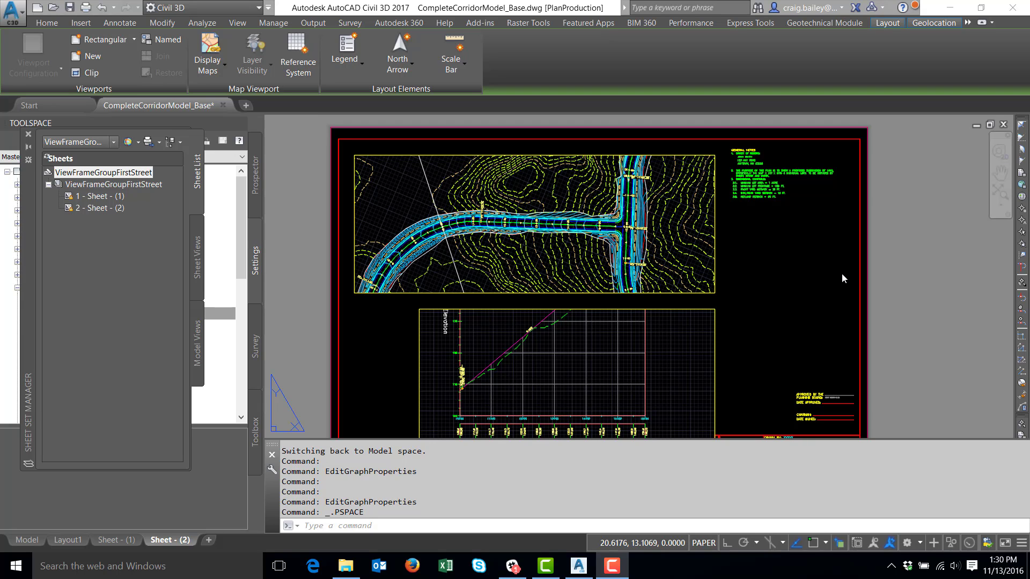
- Activate Sheet - (2)'s profile viewport and open the profile view properties of its First Street profile view
double_click(502, 322)
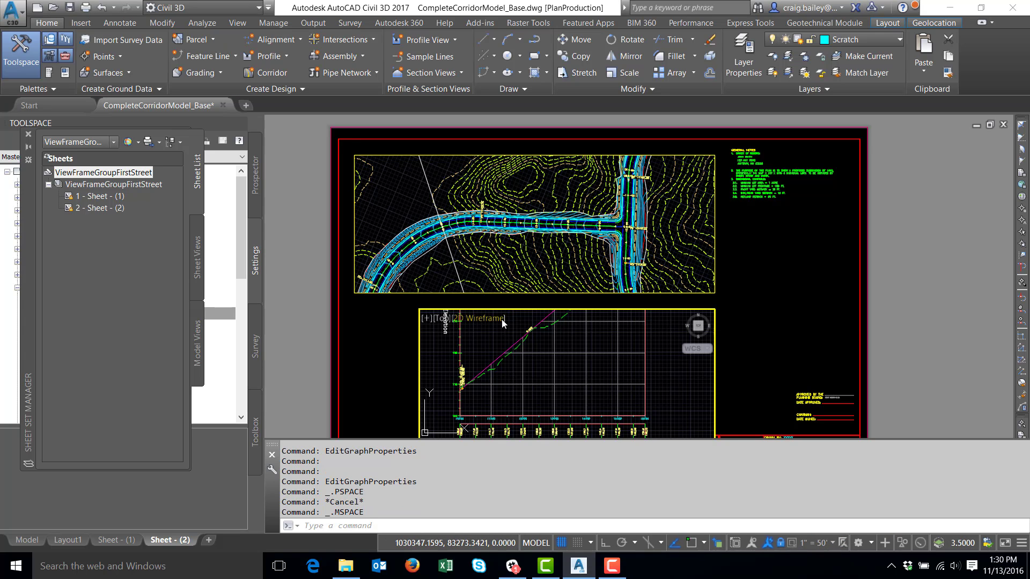
scroll(502, 322, up, 2)
scroll(546, 340, down, 2)
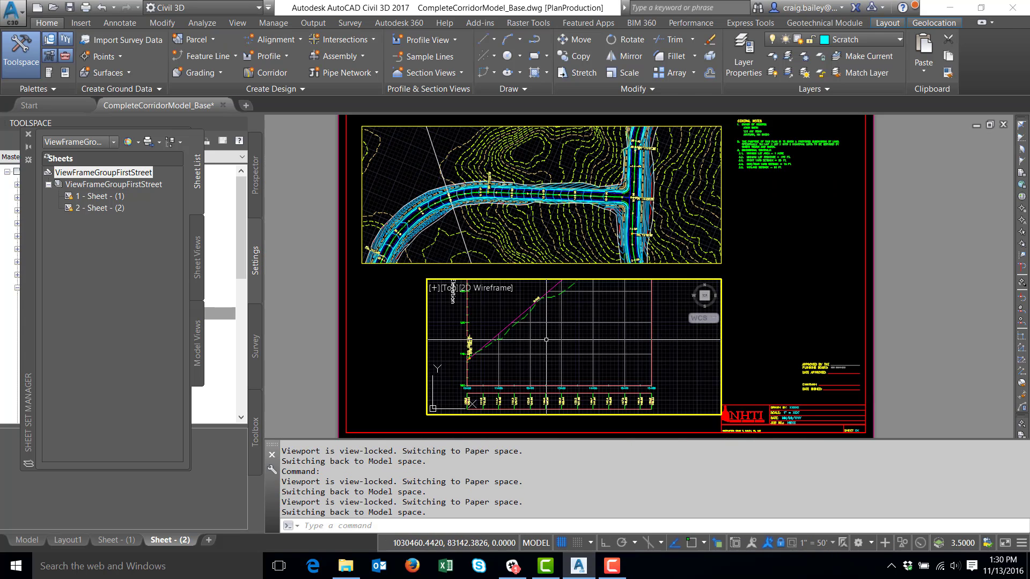
scroll(545, 340, up, 2)
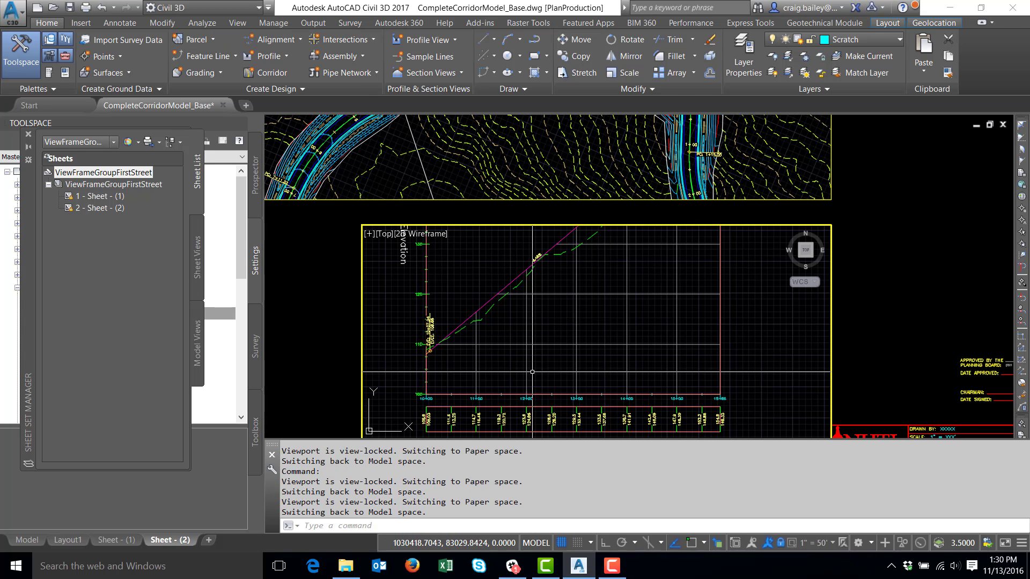
click(545, 346)
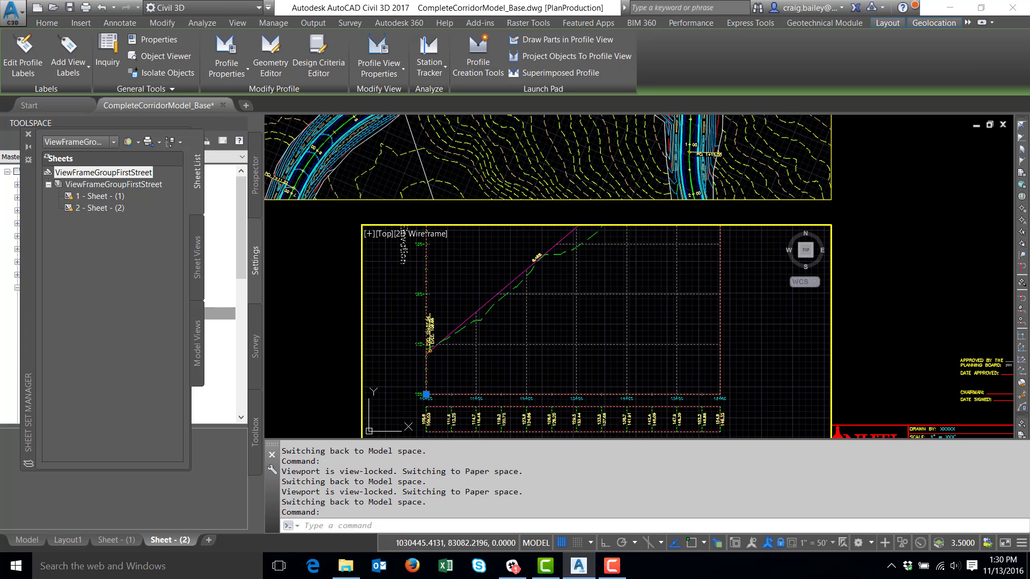
right_click(547, 346)
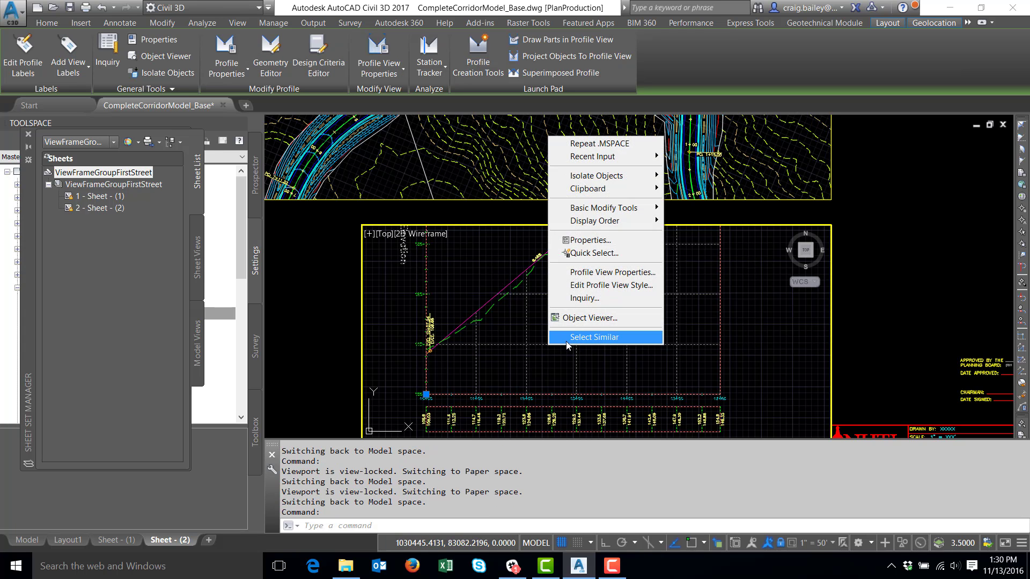
click(597, 273)
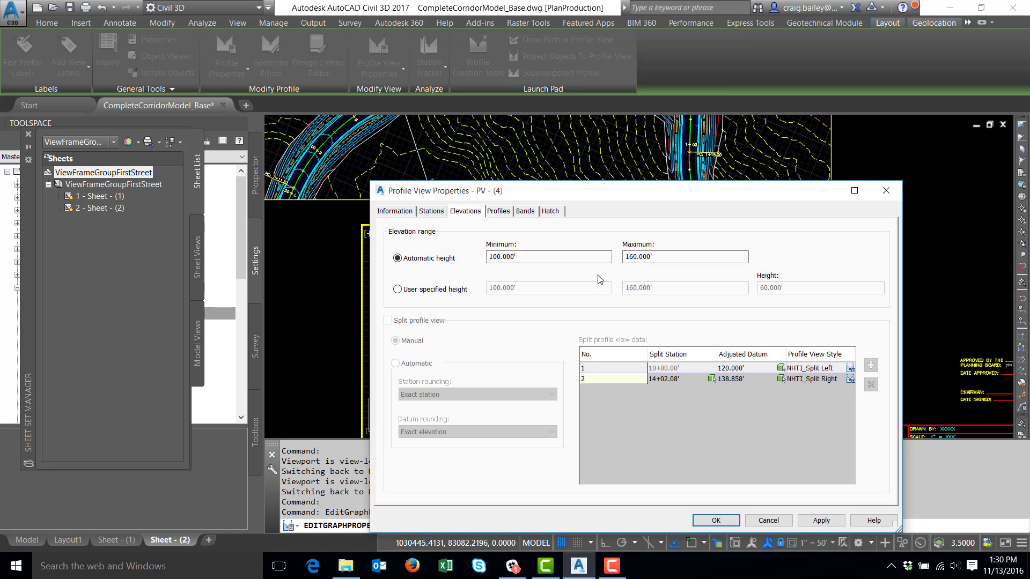
drag(504, 191, 508, 172)
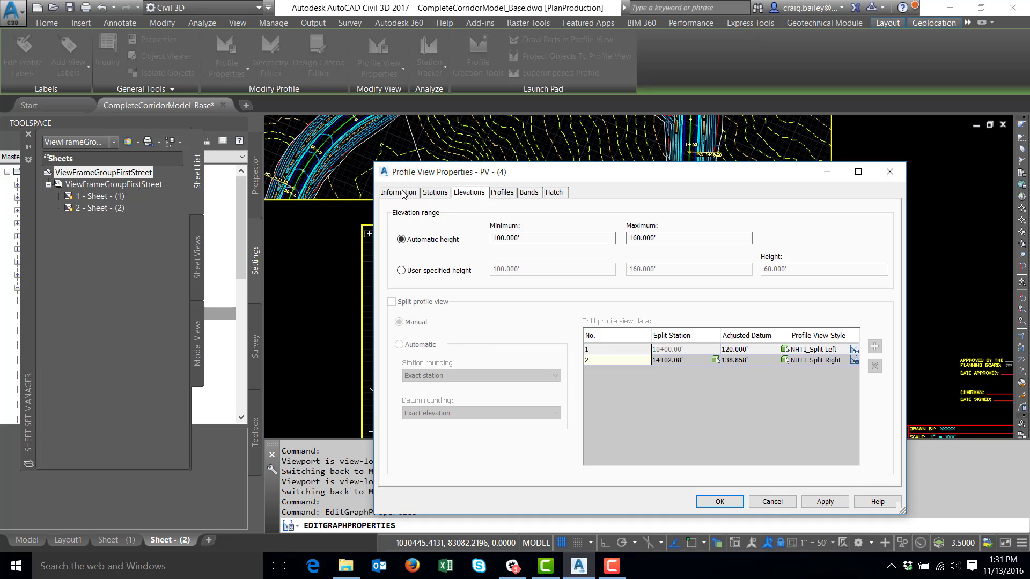
- Review the profile view's object style, station range and elevation range settings
click(403, 196)
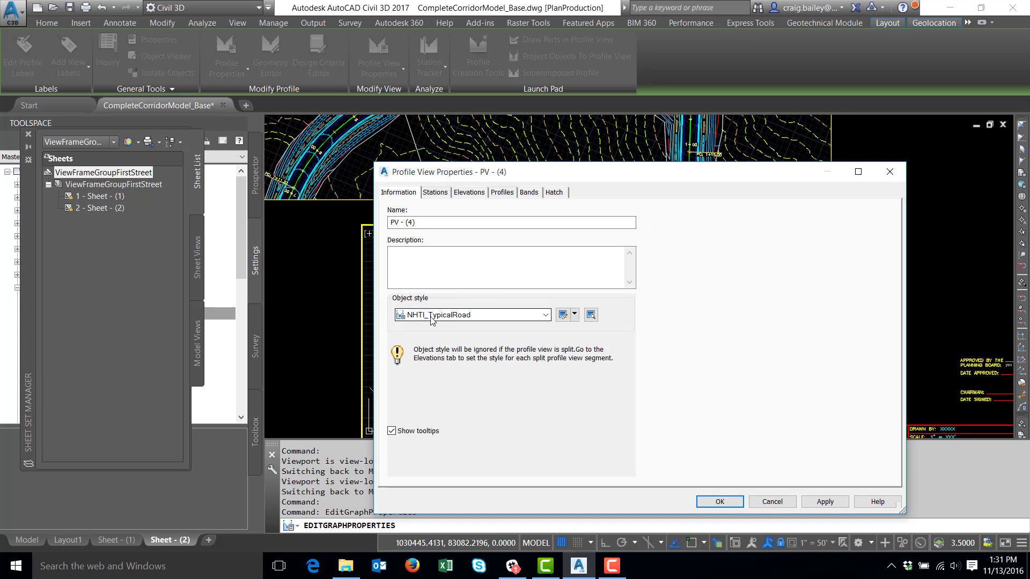
click(443, 197)
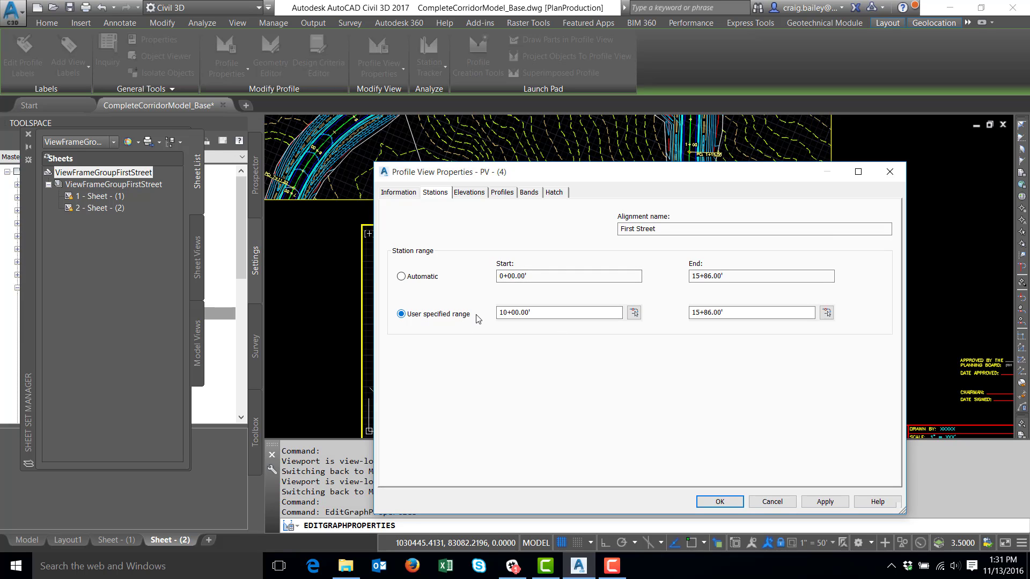
click(508, 312)
click(724, 313)
click(468, 194)
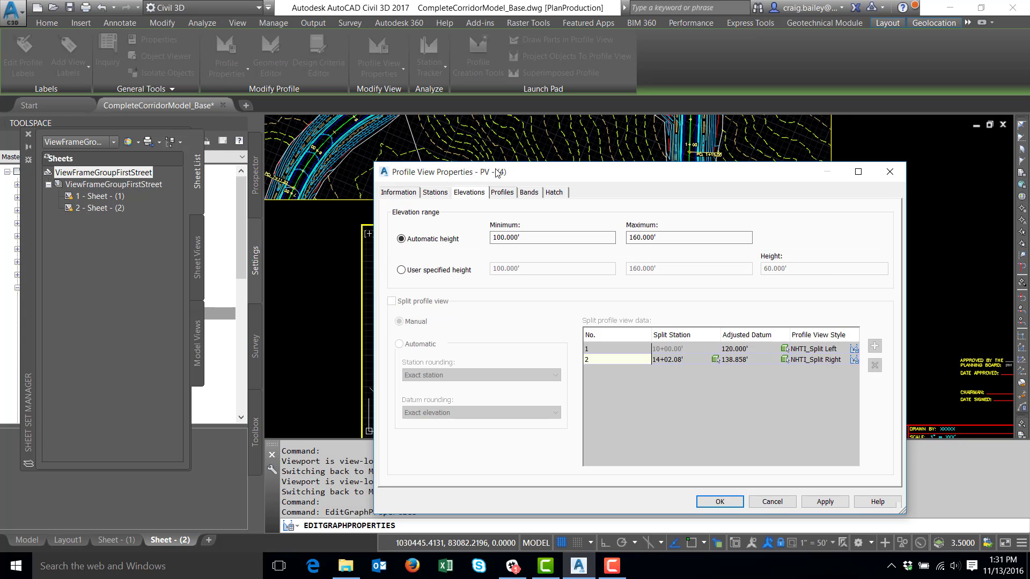
drag(498, 173, 364, 39)
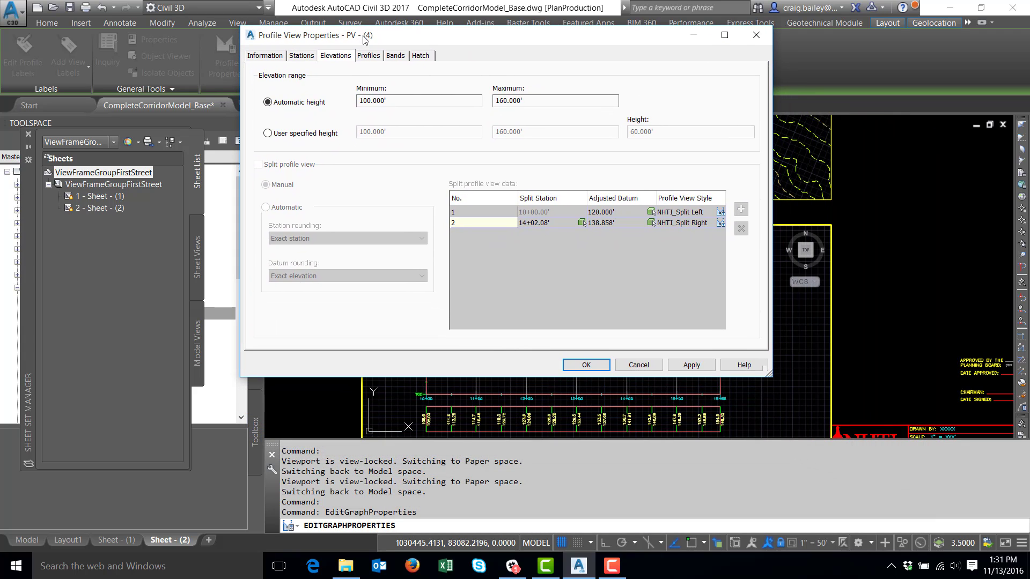
- Set the profile view to a user specified height and apply an automatic split, discarding the manual split stations
click(305, 135)
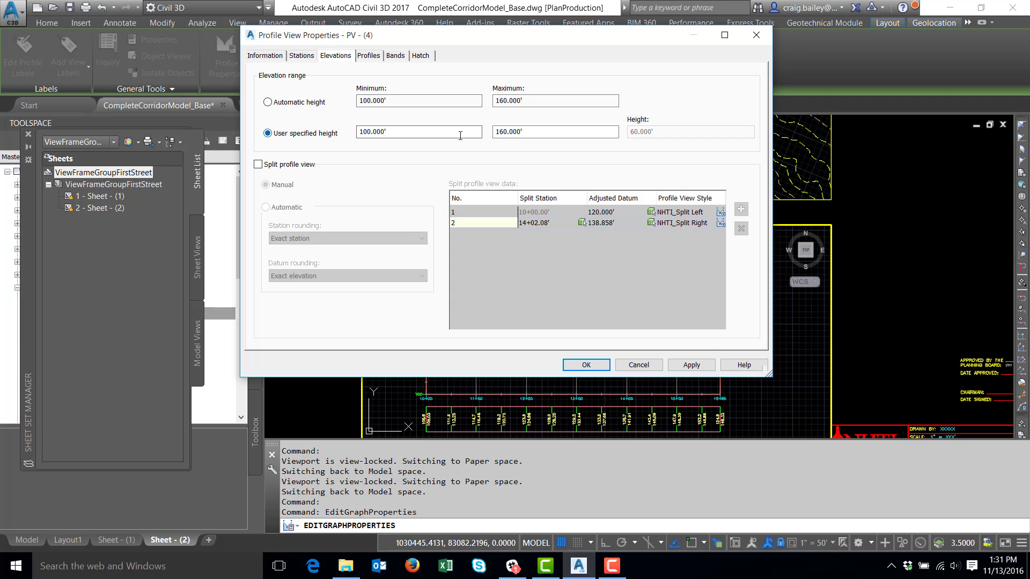
click(257, 164)
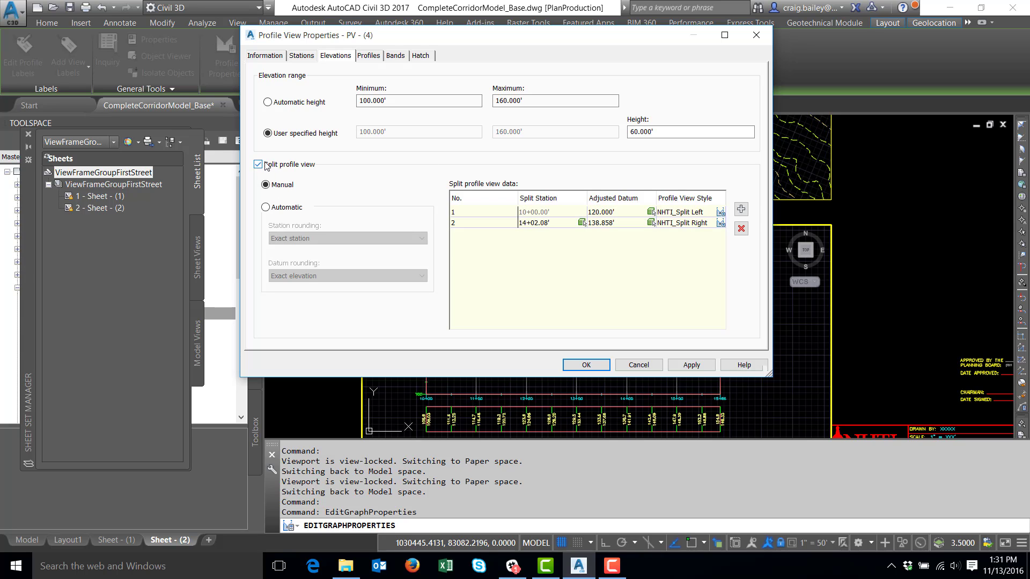
click(267, 208)
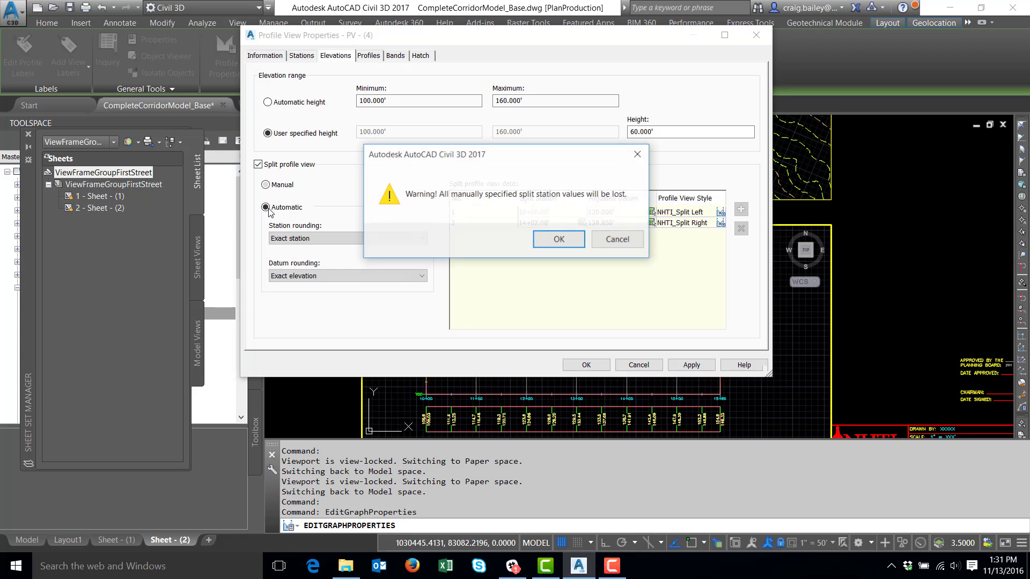
click(556, 250)
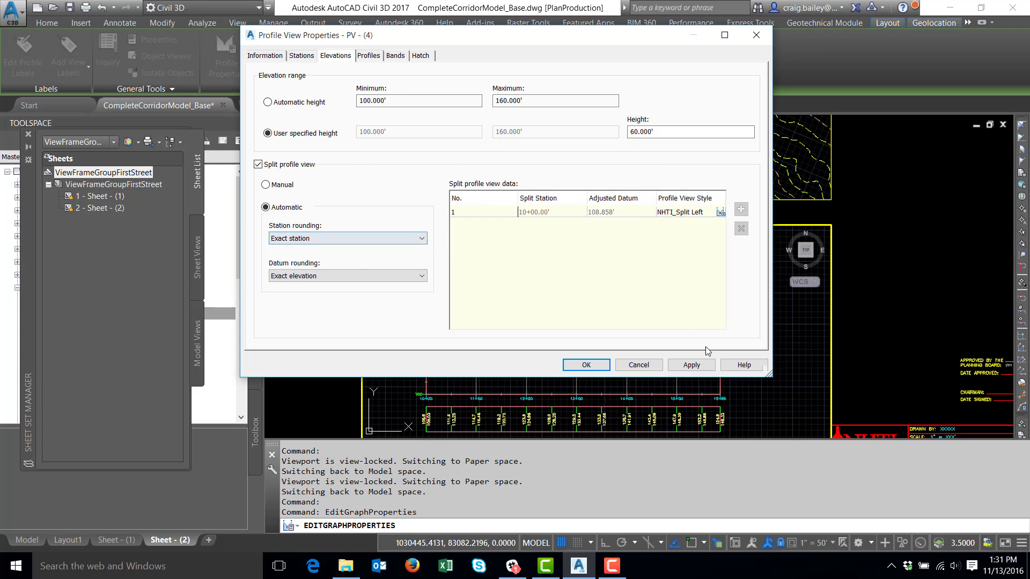
click(698, 365)
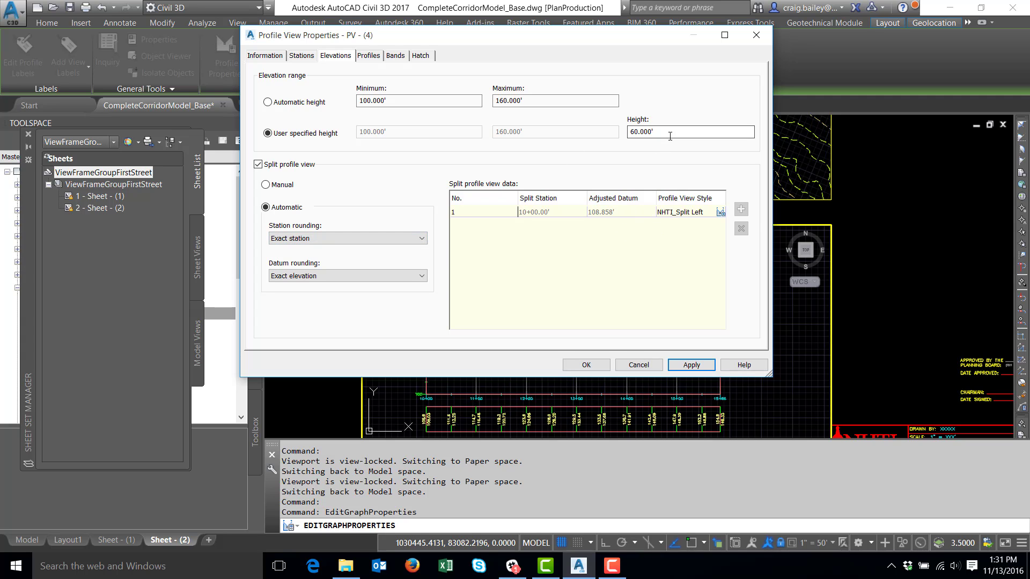
- Try to set the split profile view's height to 30 feet
drag(668, 132, 617, 136)
text(30)
key(Return)
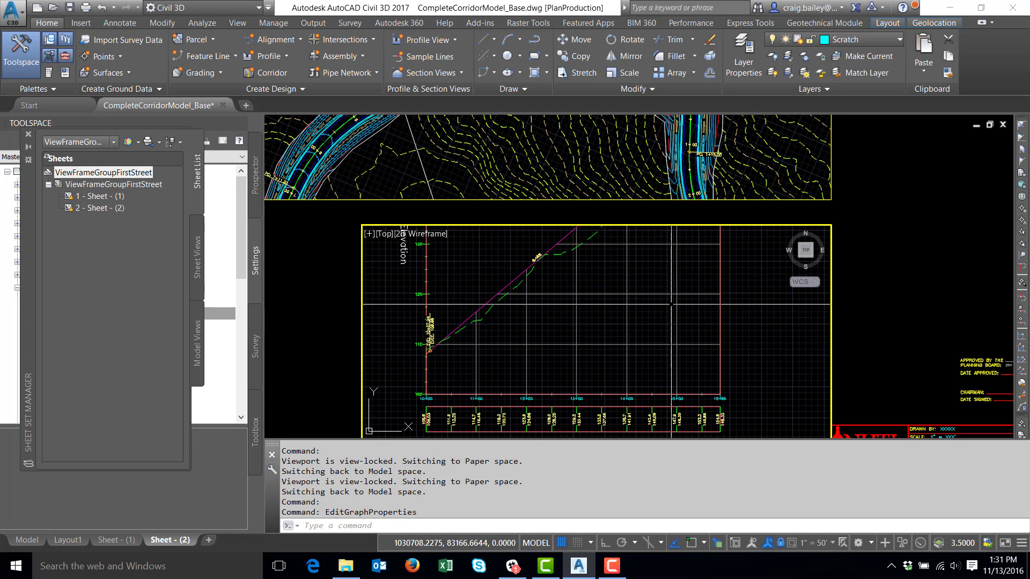
- Reopen the profile view's properties, set the user specified height to 30 feet, and apply the automatic split
click(593, 293)
right_click(593, 293)
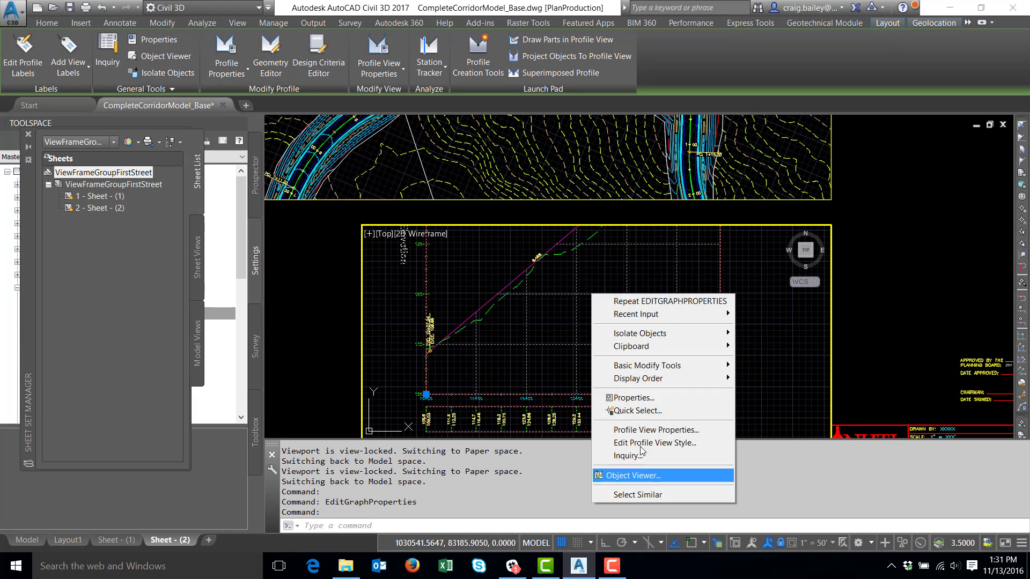
click(643, 430)
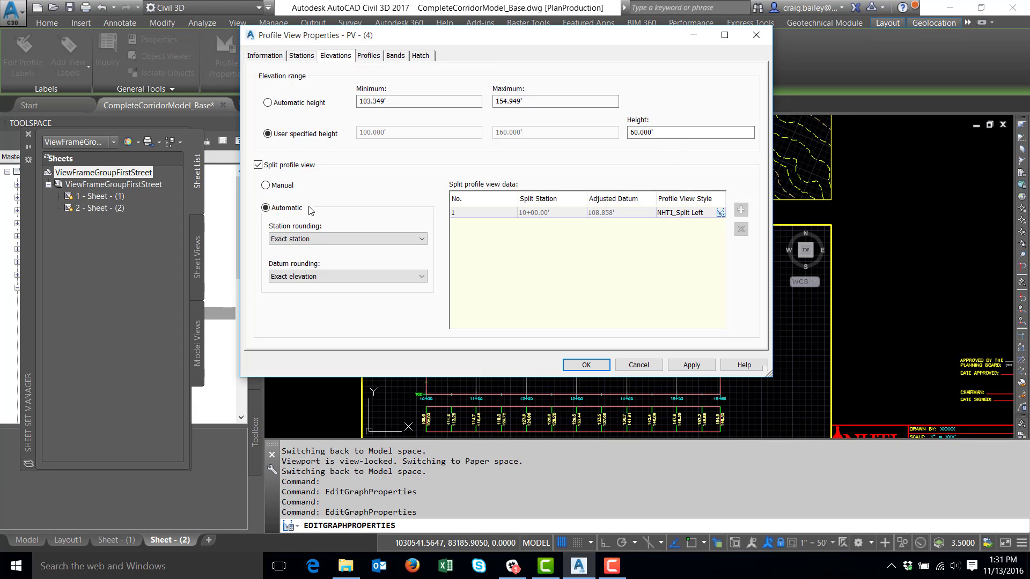
click(672, 137)
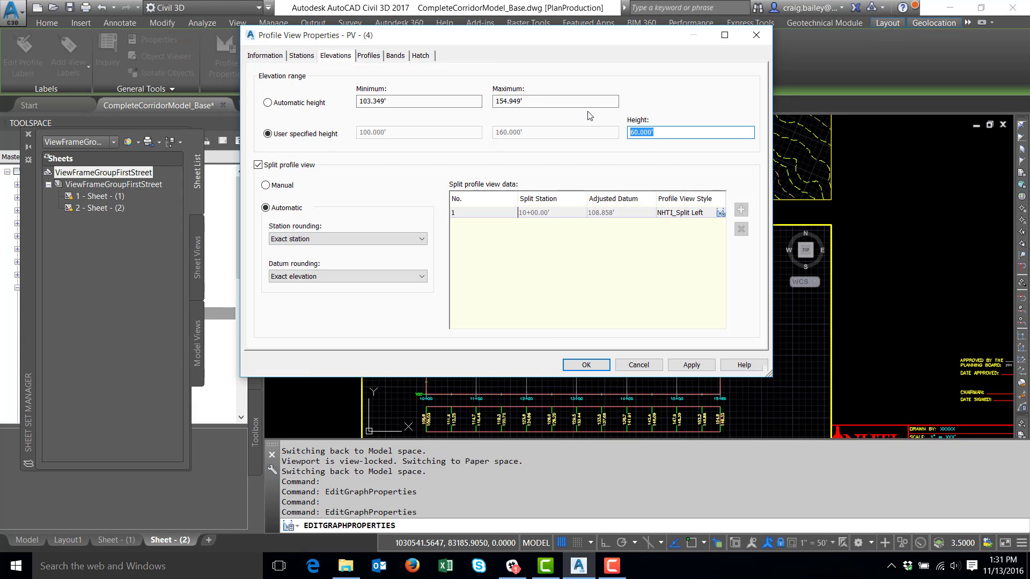
click(684, 365)
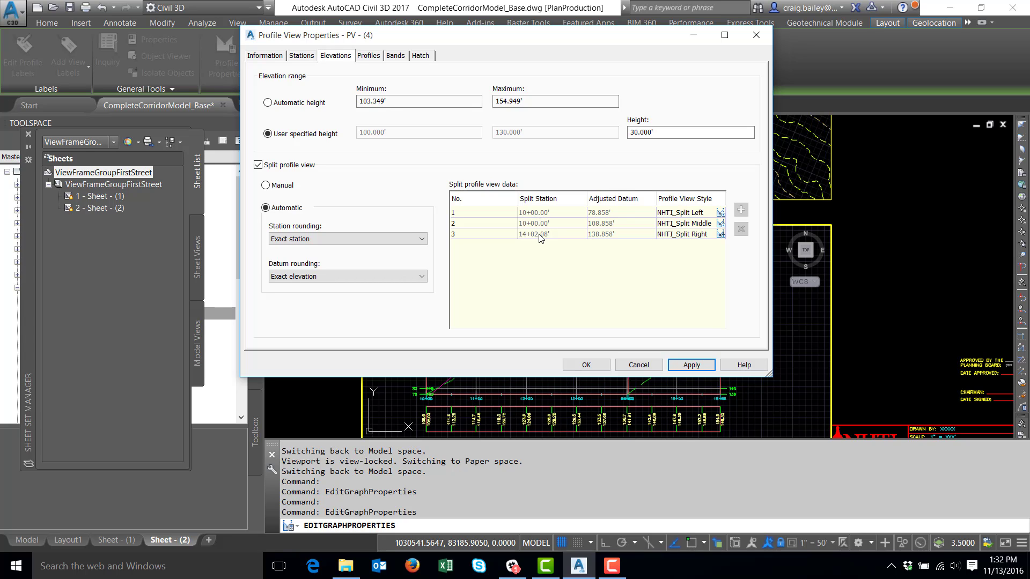
click(600, 364)
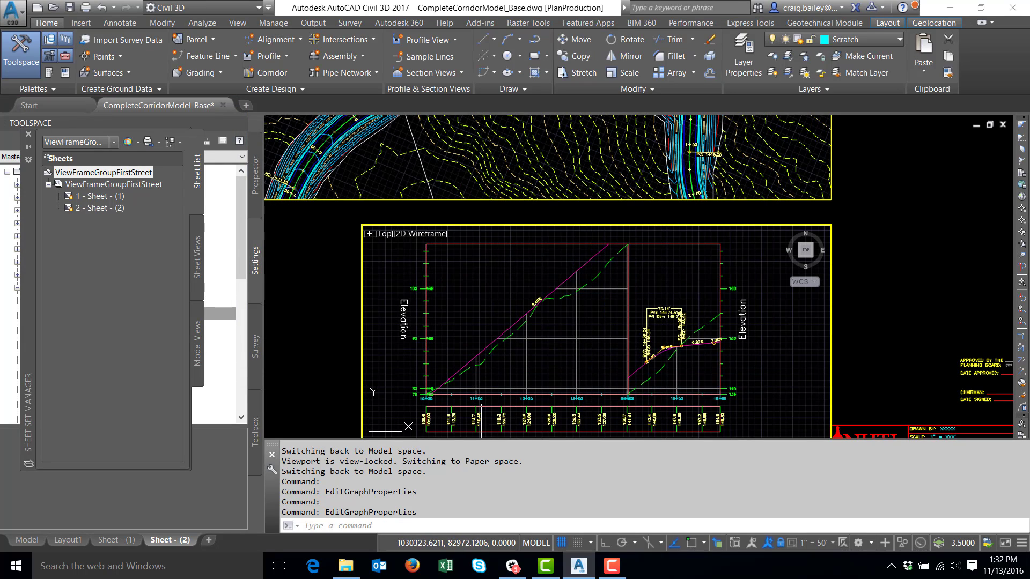
- Examine the elevation labels and the start of the profile lines around station 10+00 in the split profile view
scroll(424, 403, up, 10)
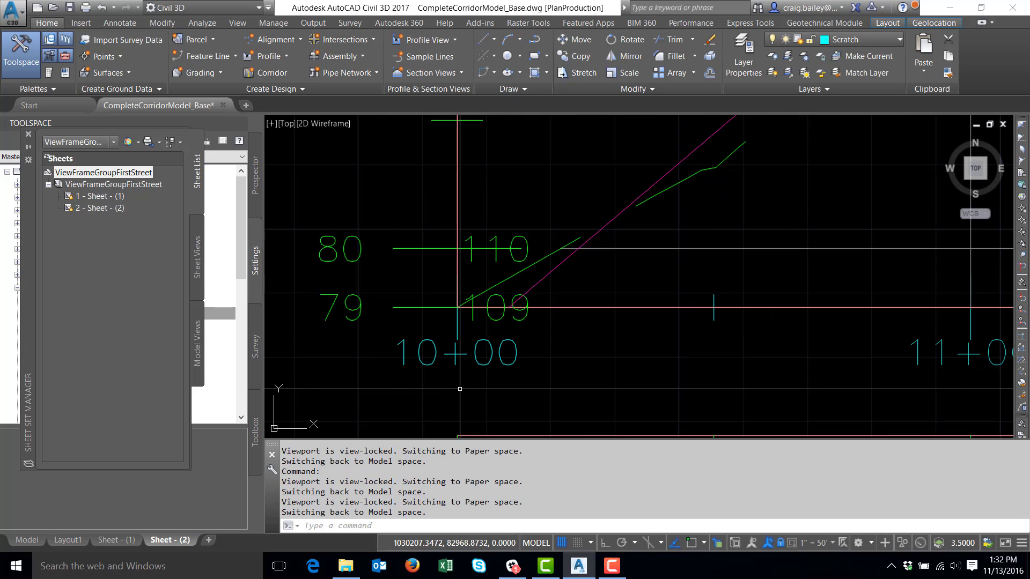
scroll(504, 319, down, 7)
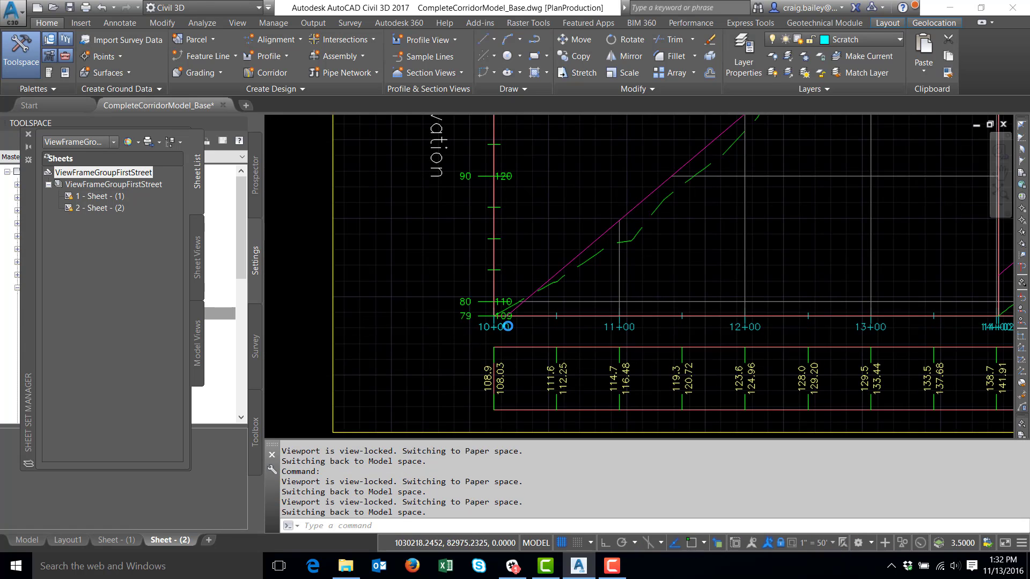
scroll(504, 320, up, 6)
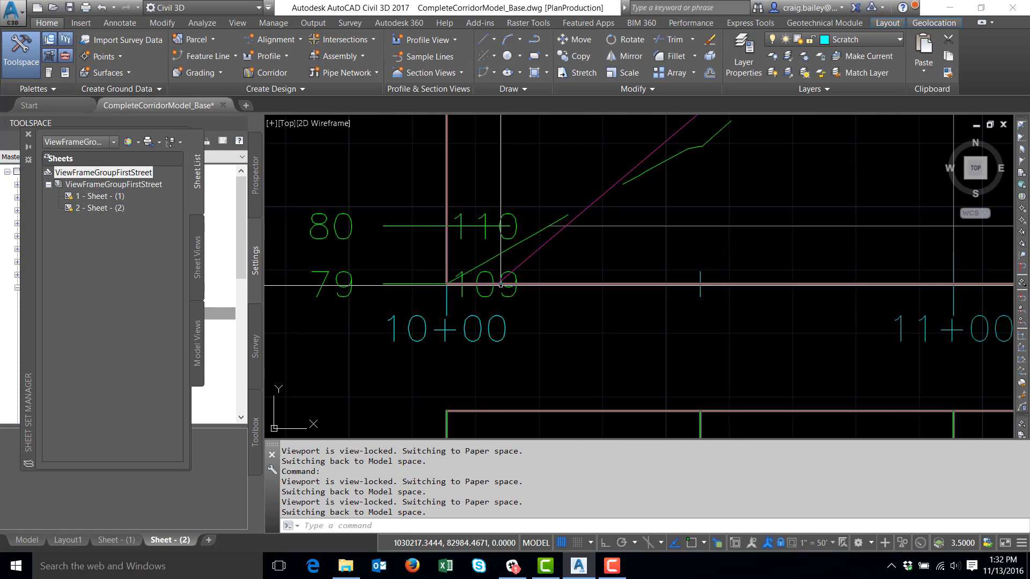
scroll(500, 284, up, 3)
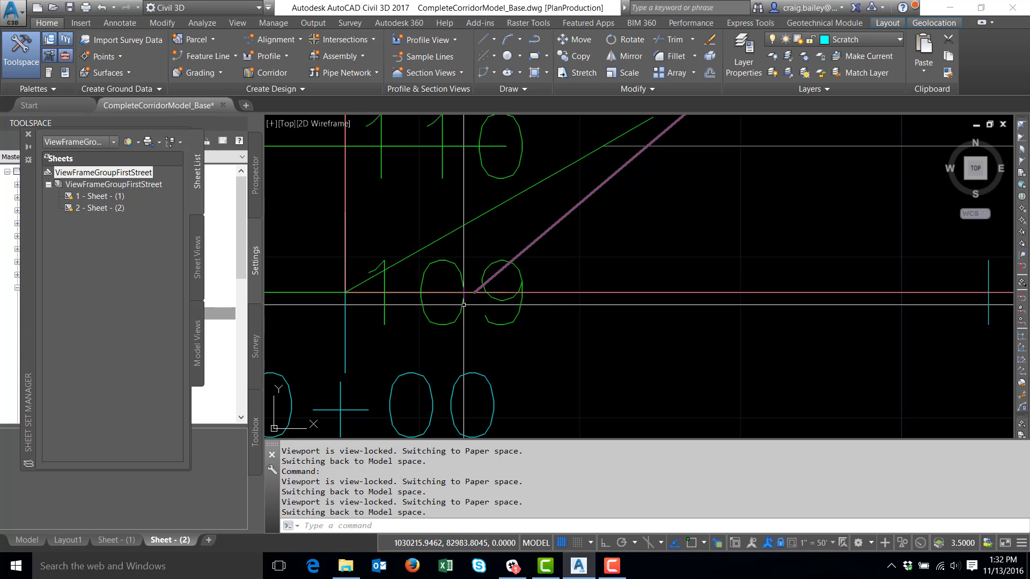
scroll(463, 304, down, 2)
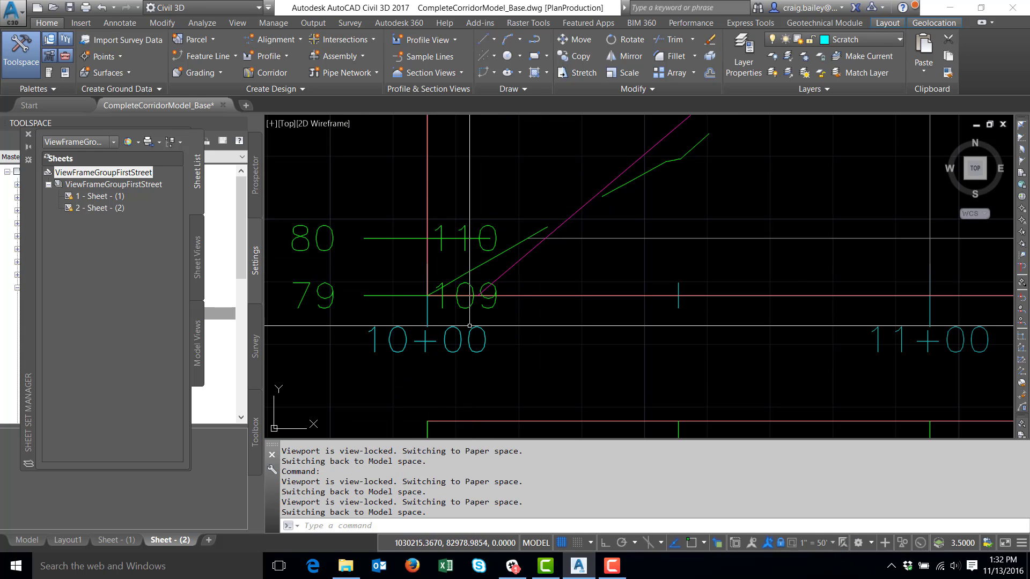
scroll(469, 325, down, 5)
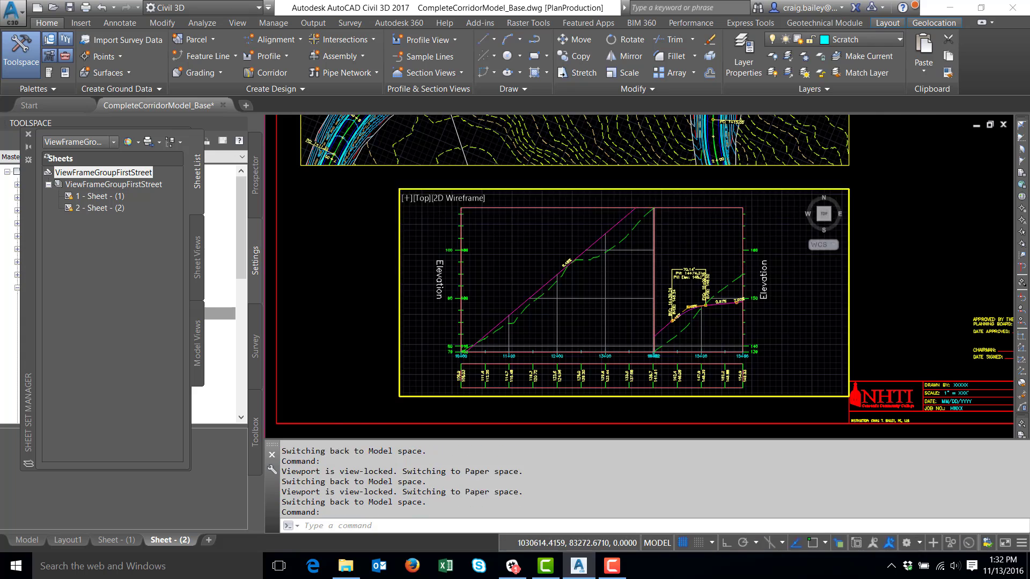
- Open the properties of Sheet - (2)'s profile view and switch its split from automatic to manual
scroll(655, 198, up, 5)
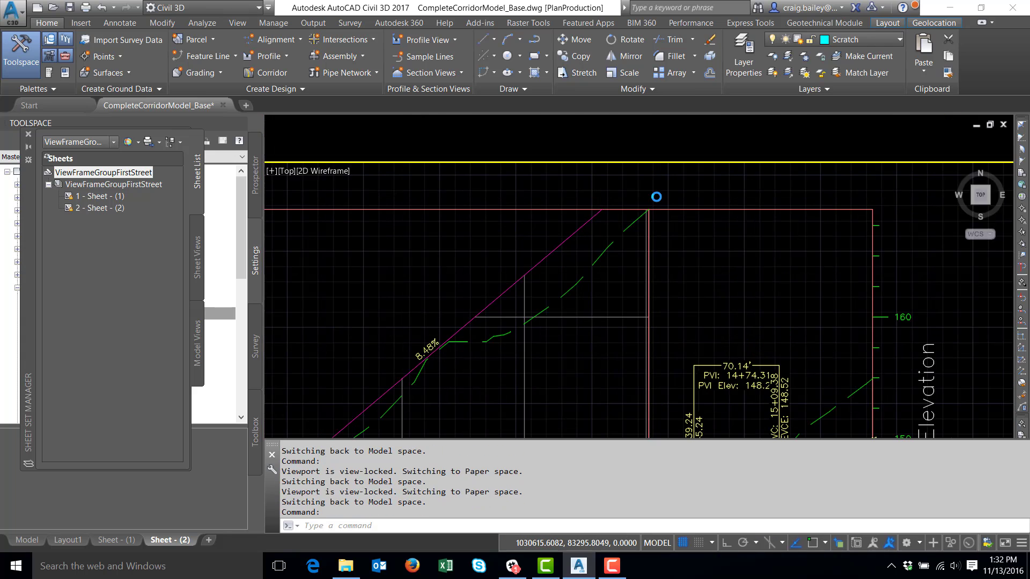
scroll(656, 197, down, 5)
scroll(626, 335, up, 6)
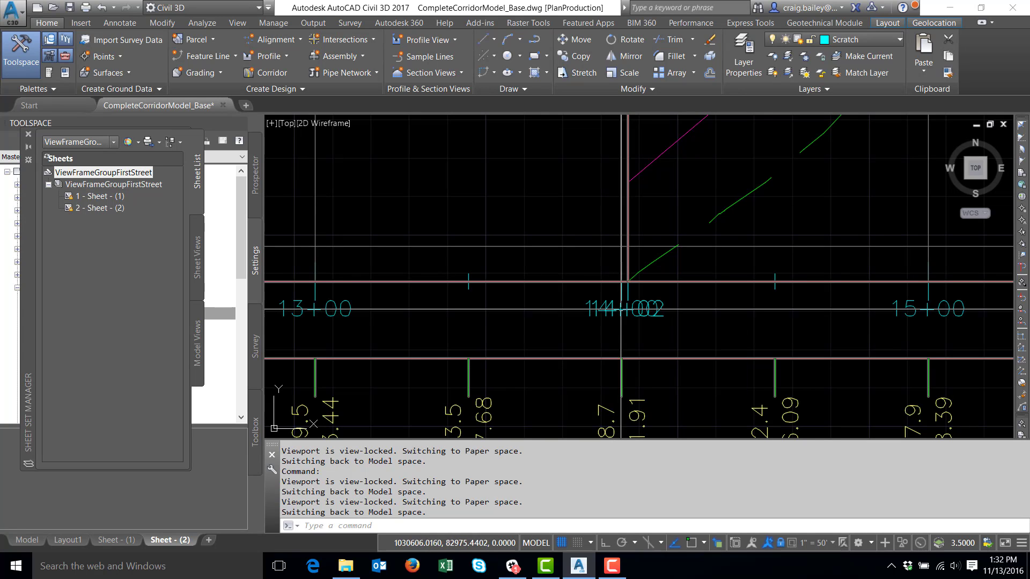
scroll(621, 309, down, 5)
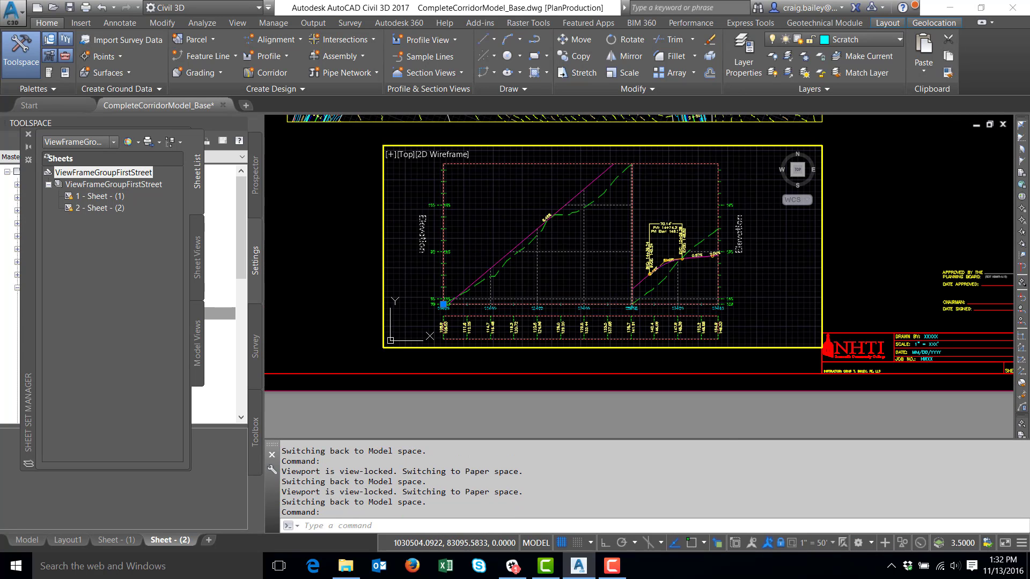
right_click(583, 254)
click(638, 389)
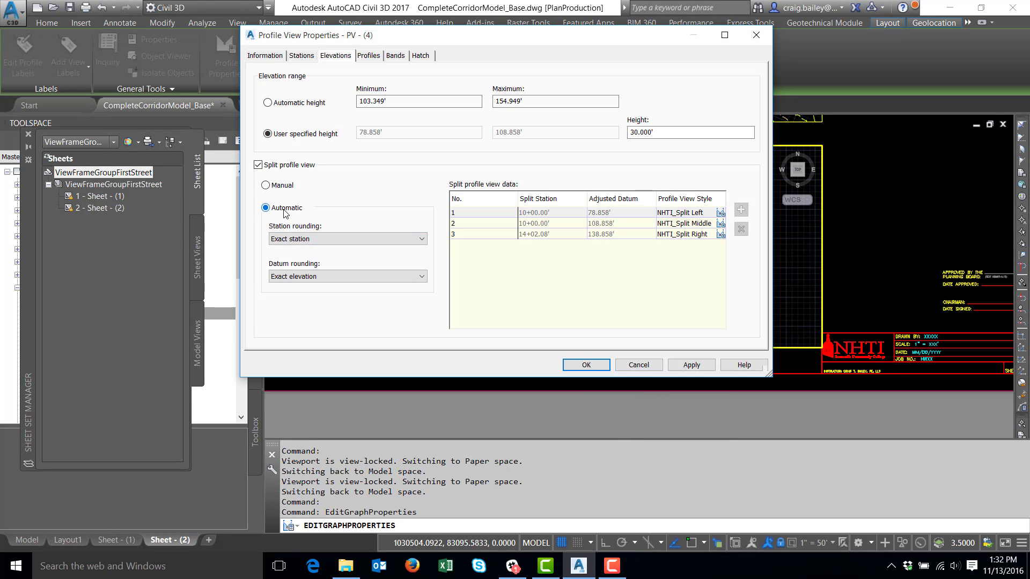
click(266, 185)
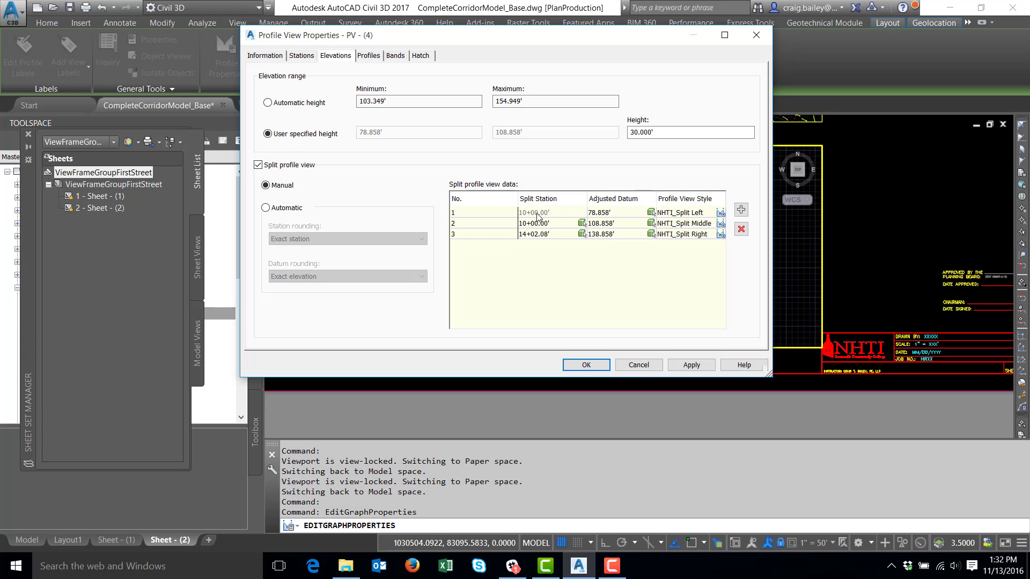
- Try to set the adjusted datum of the first split segment, NHTI_Split Left, to 70 feet
click(619, 219)
click(619, 218)
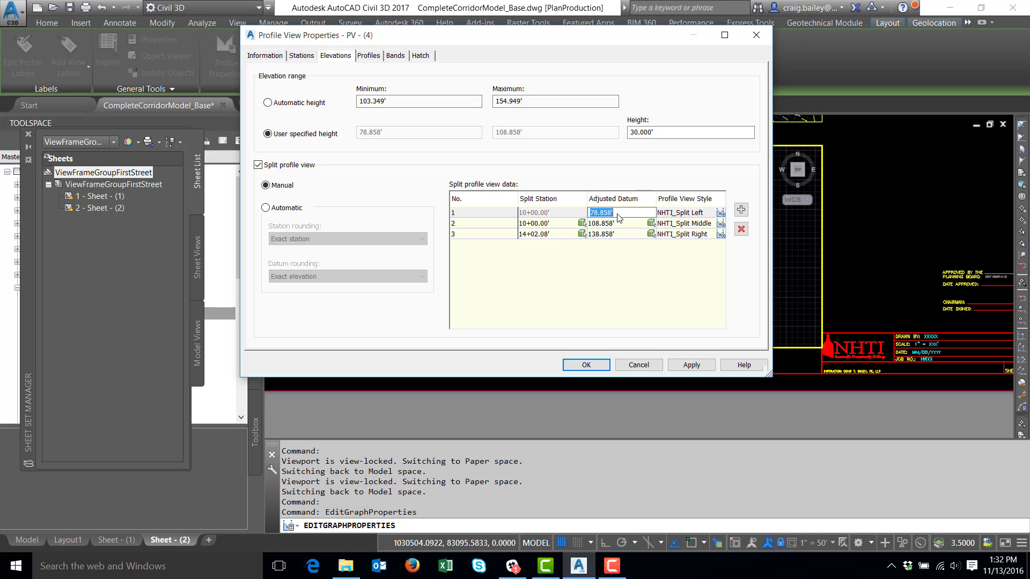
text(70)
key(Return)
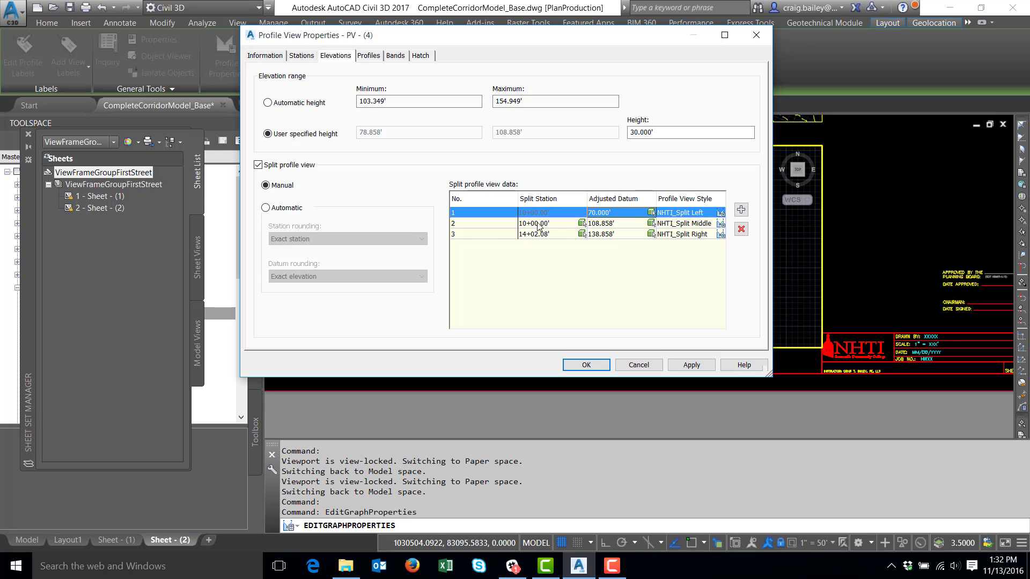
- Try to set the middle split segment's station to 11+00 and its adjusted datum to 100 feet
click(556, 224)
click(555, 224)
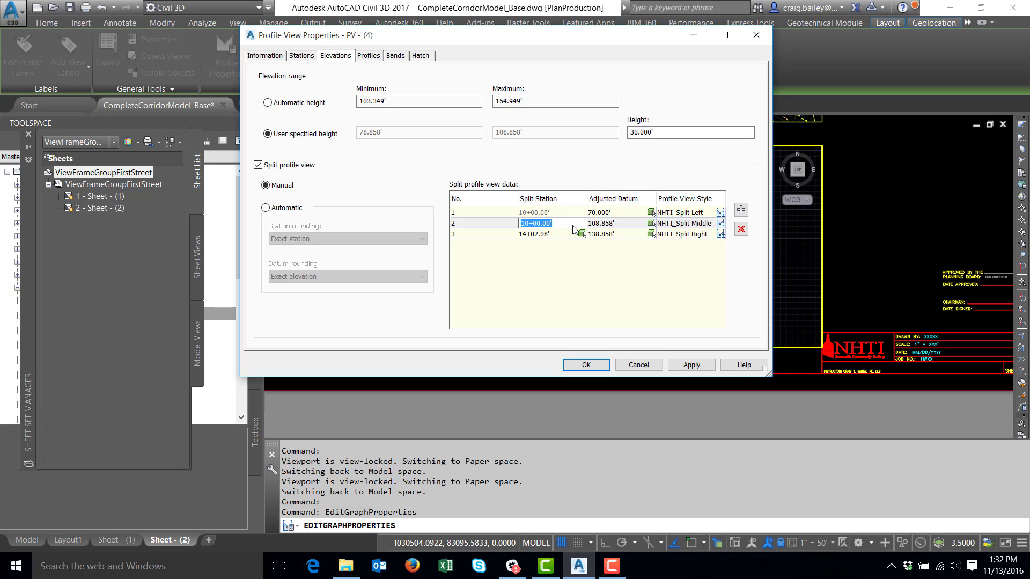
text(1100)
key(Return)
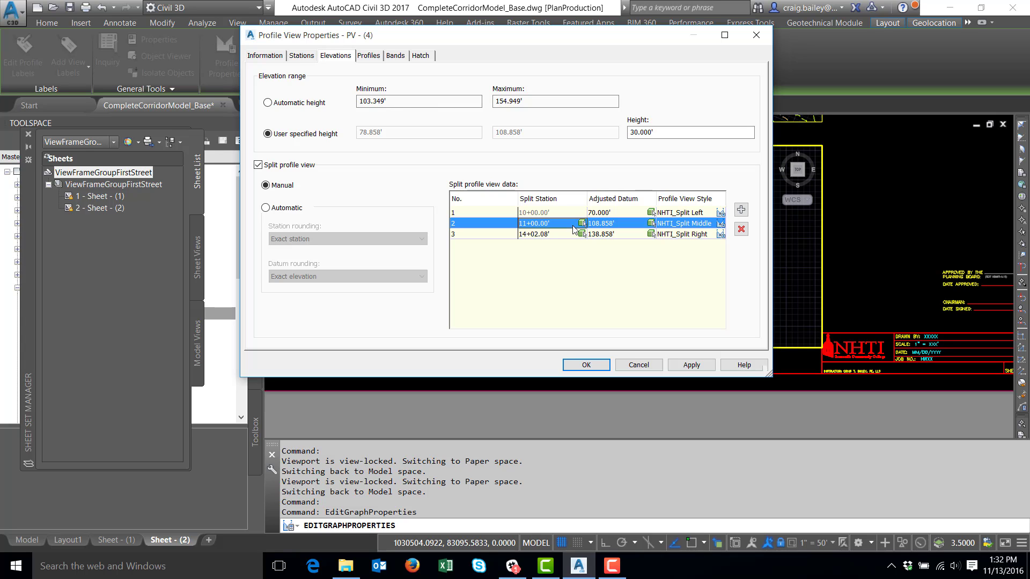
click(608, 224)
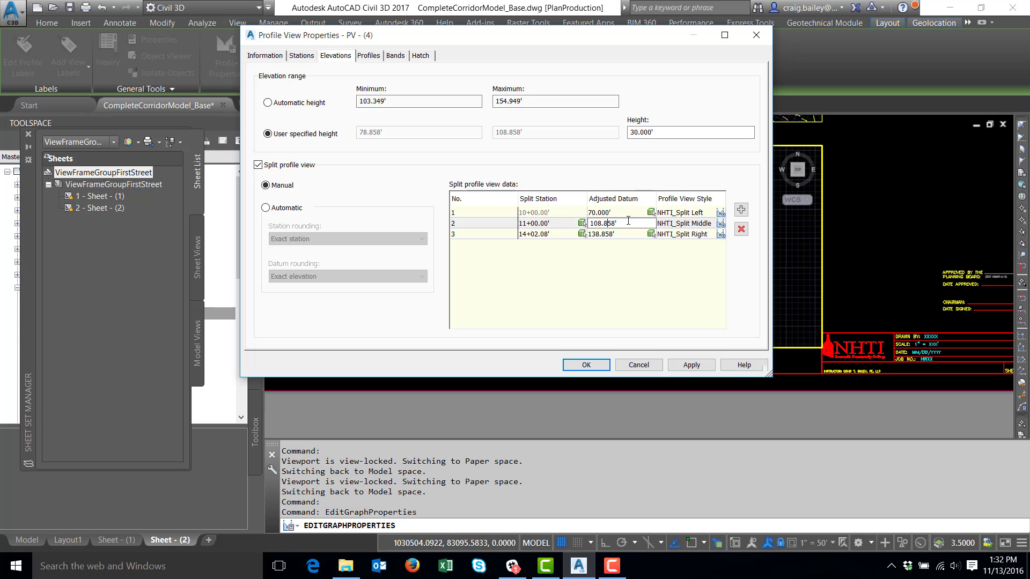
drag(628, 220, 585, 225)
text(100)
key(Return)
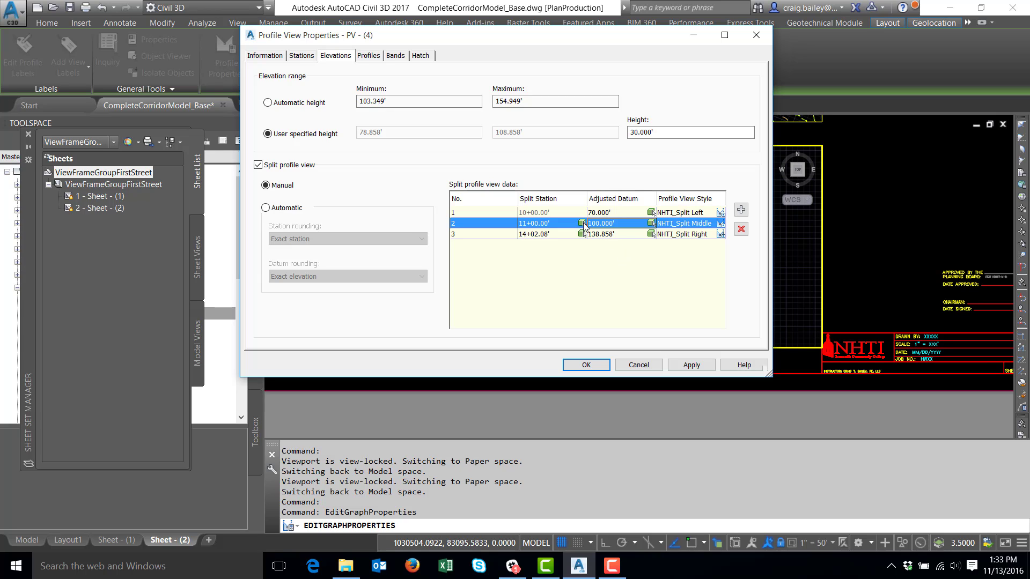
- Try to set the right split segment's station to 14+00 and adjusted datum to 130 feet, and apply the manual split data
click(550, 235)
click(550, 234)
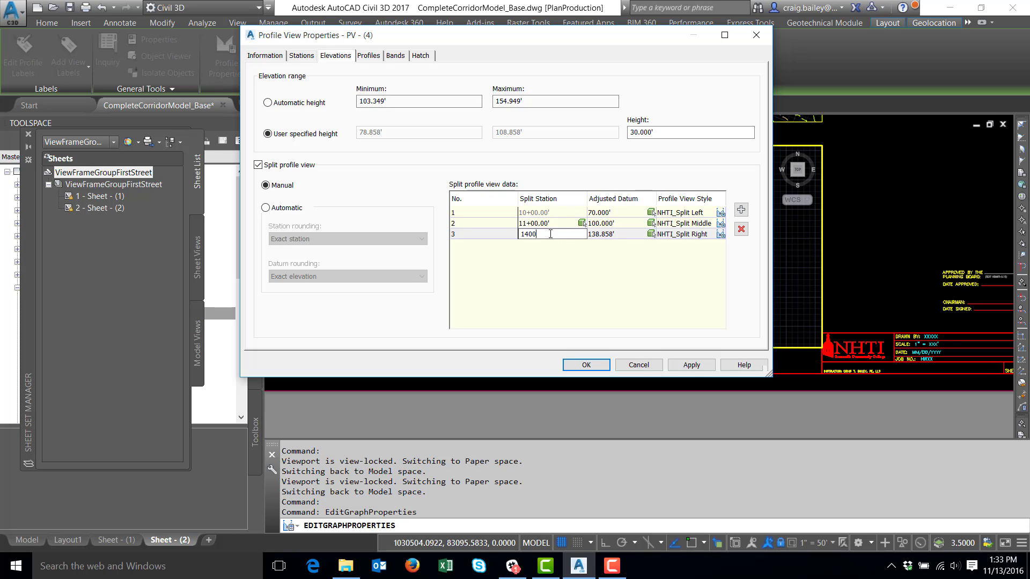
click(611, 234)
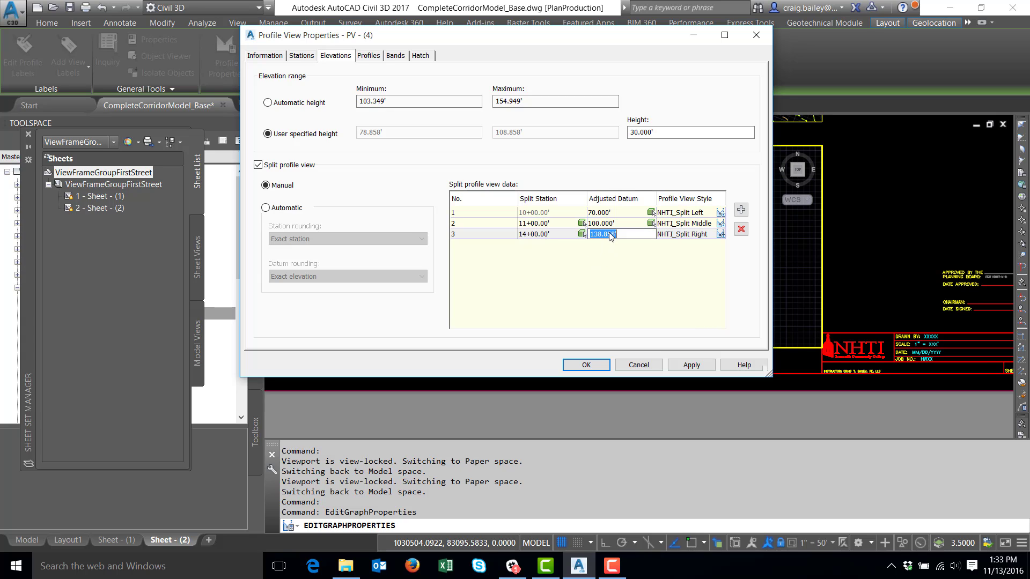
text(130)
key(Return)
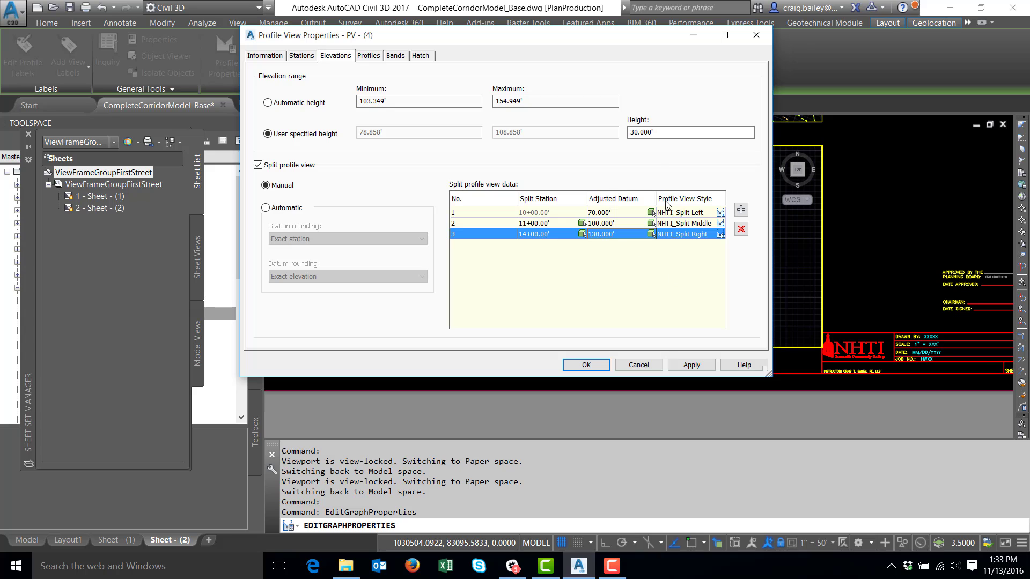
drag(565, 44, 493, 59)
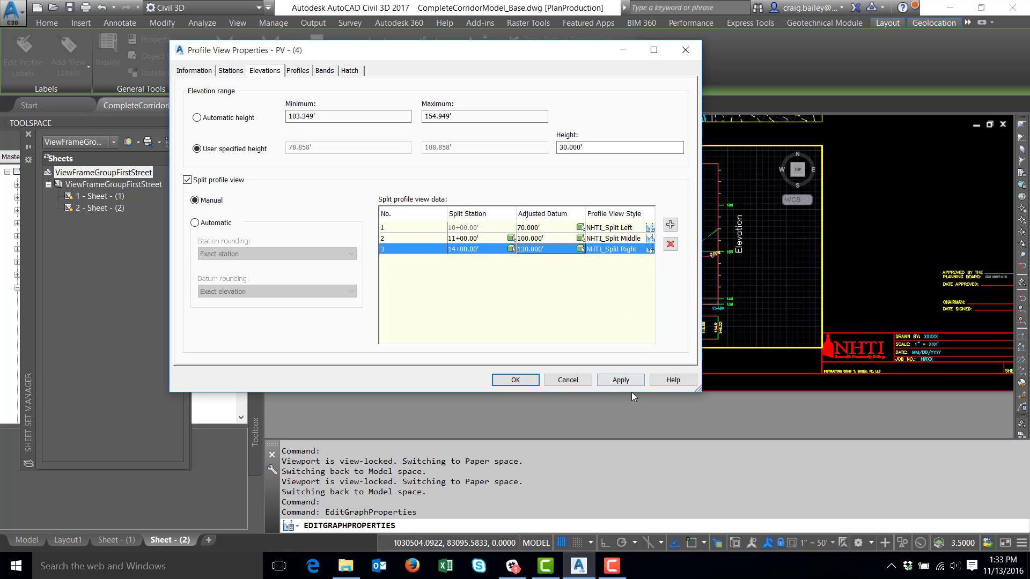
click(621, 380)
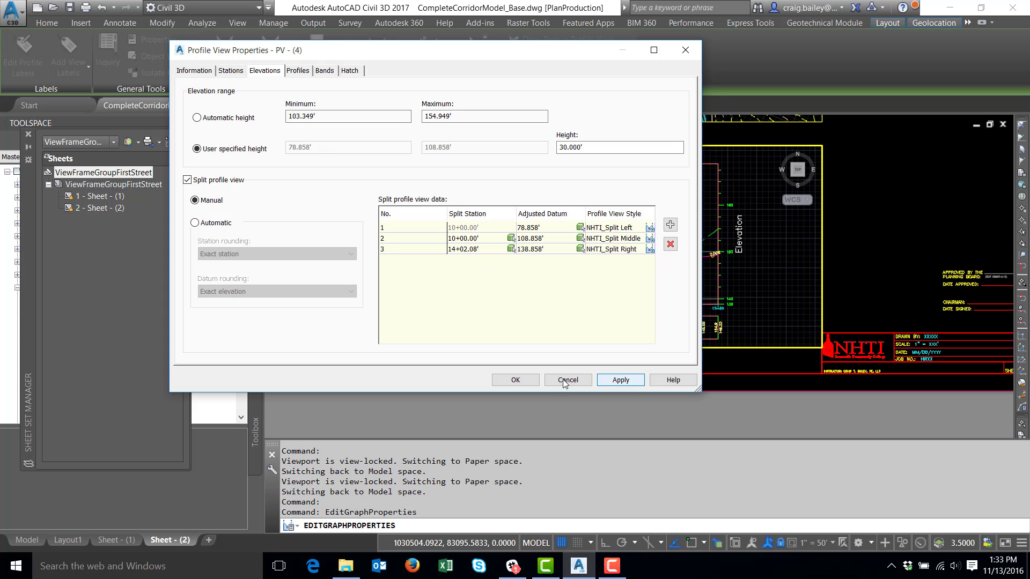
click(514, 380)
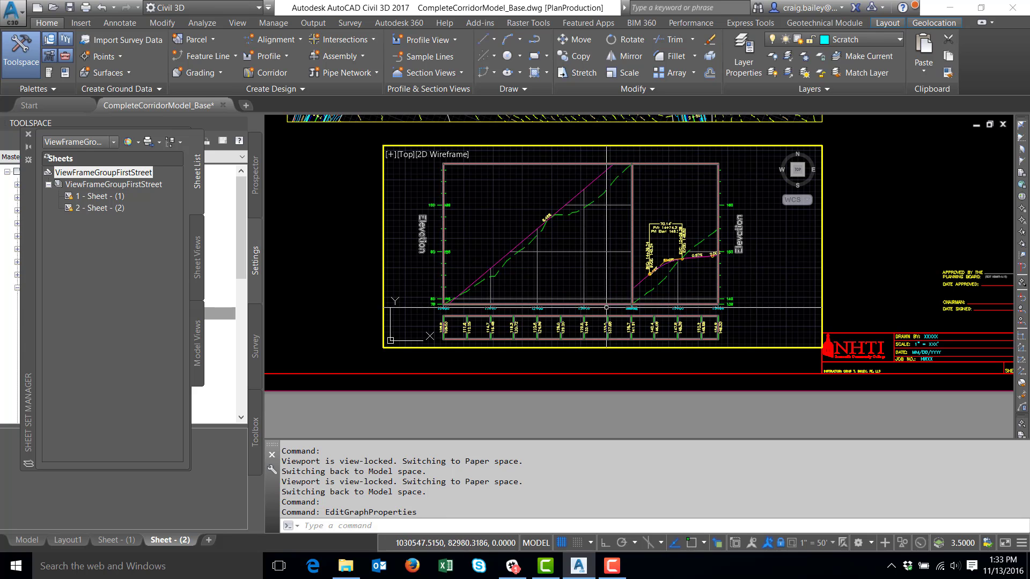
- Reopen the profile view's properties and set the user specified height to 25 feet
click(534, 255)
right_click(533, 255)
click(584, 390)
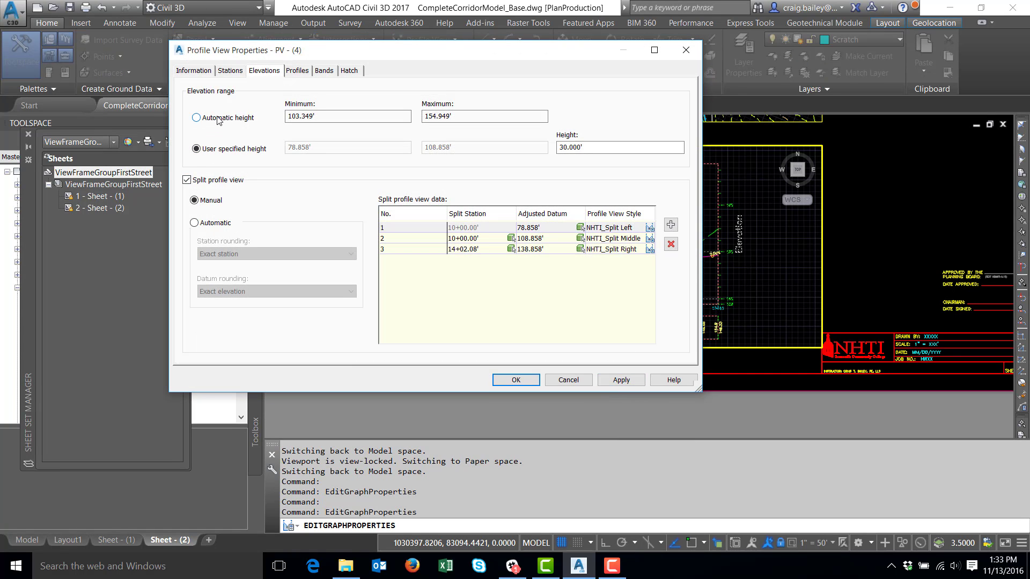
click(218, 119)
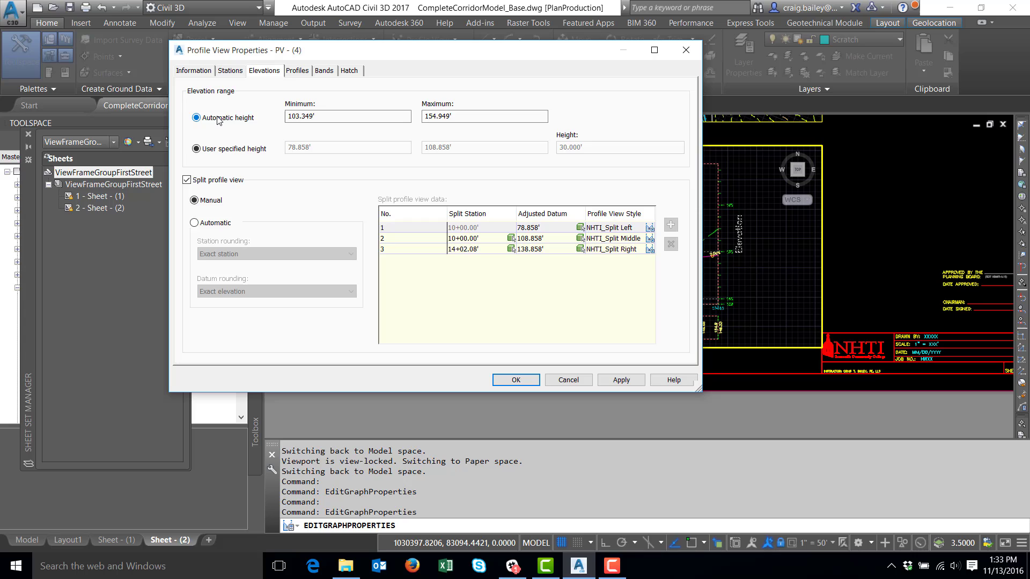
click(197, 149)
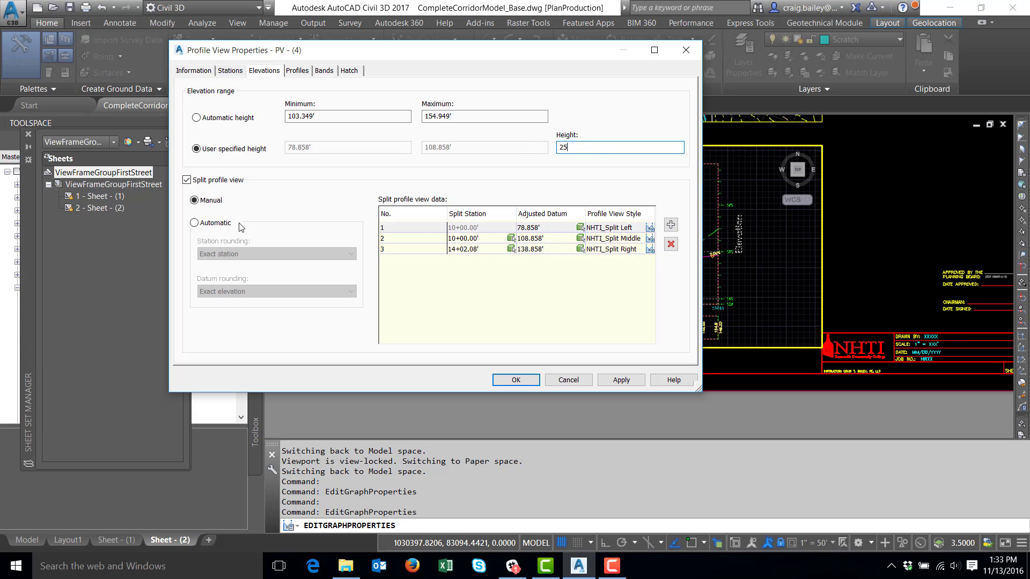
click(470, 250)
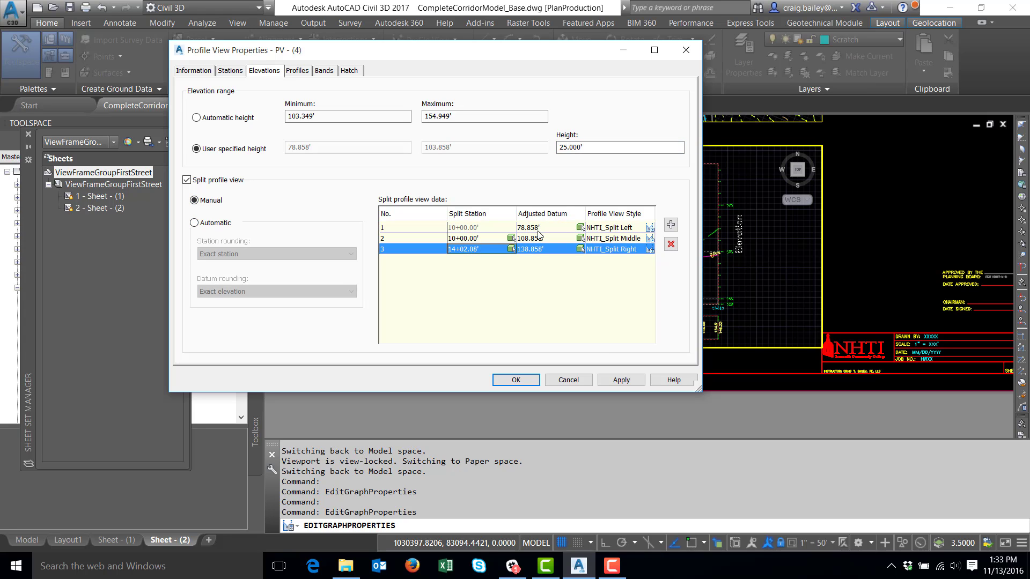
- Set the middle segment's split station to 11+00 and the right segment's to 14+00, and apply the manual split
double_click(484, 238)
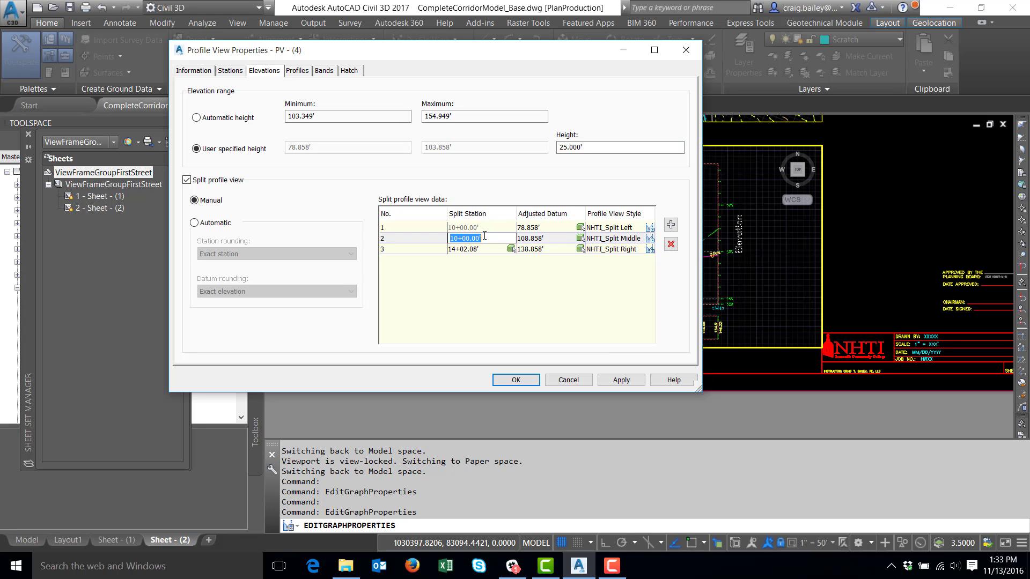
key(Return)
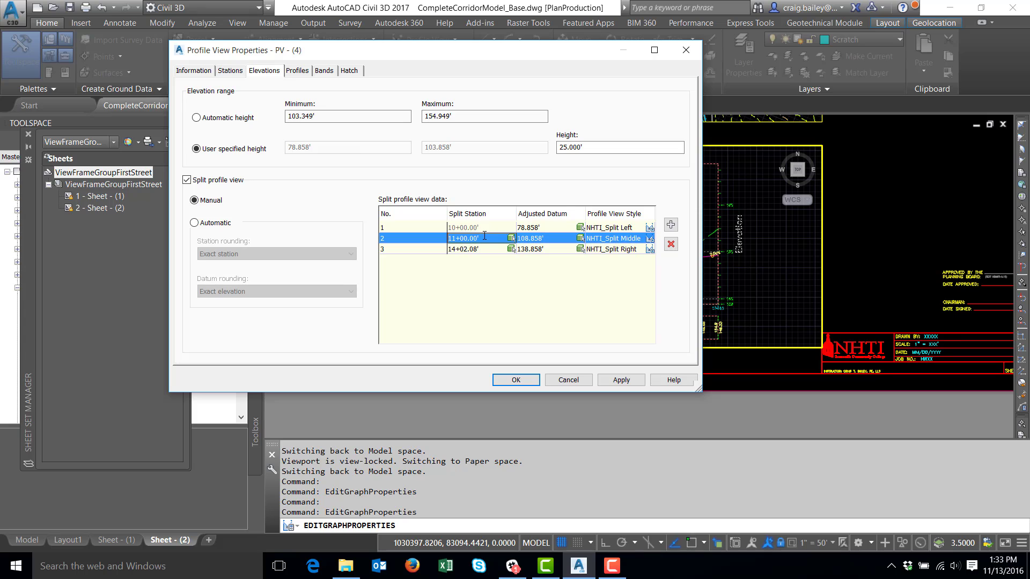
double_click(464, 249)
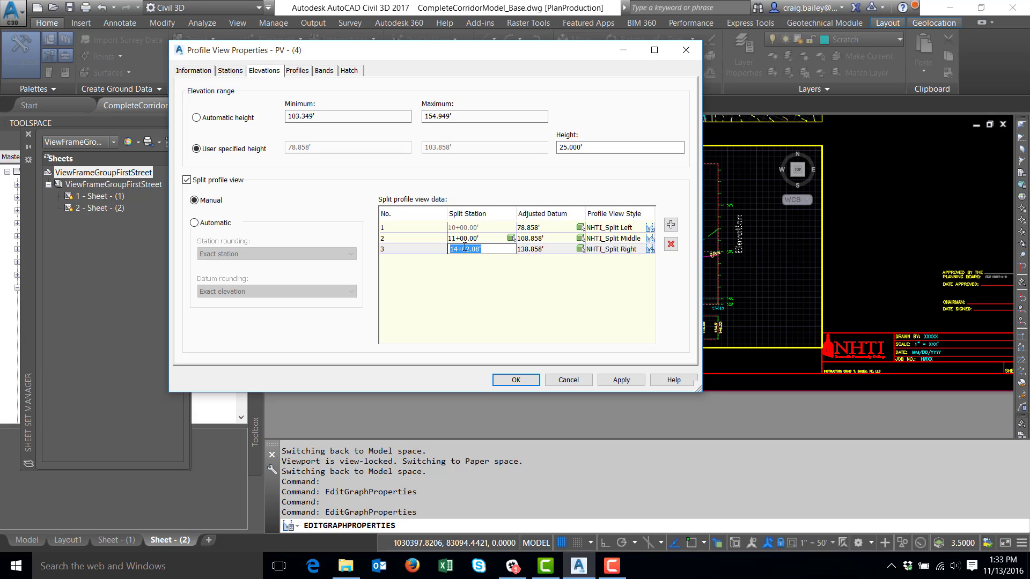
key(Return)
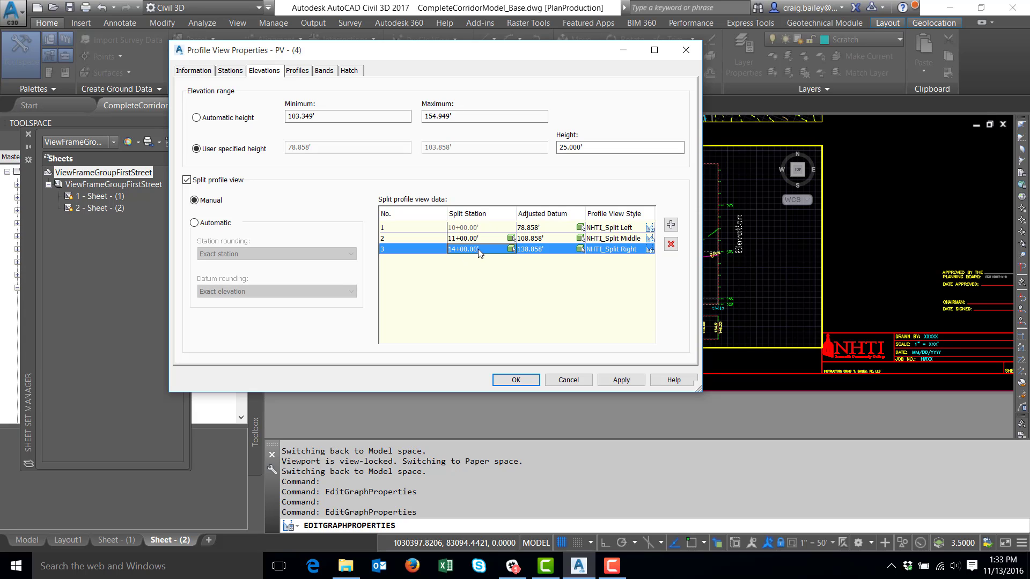
click(621, 379)
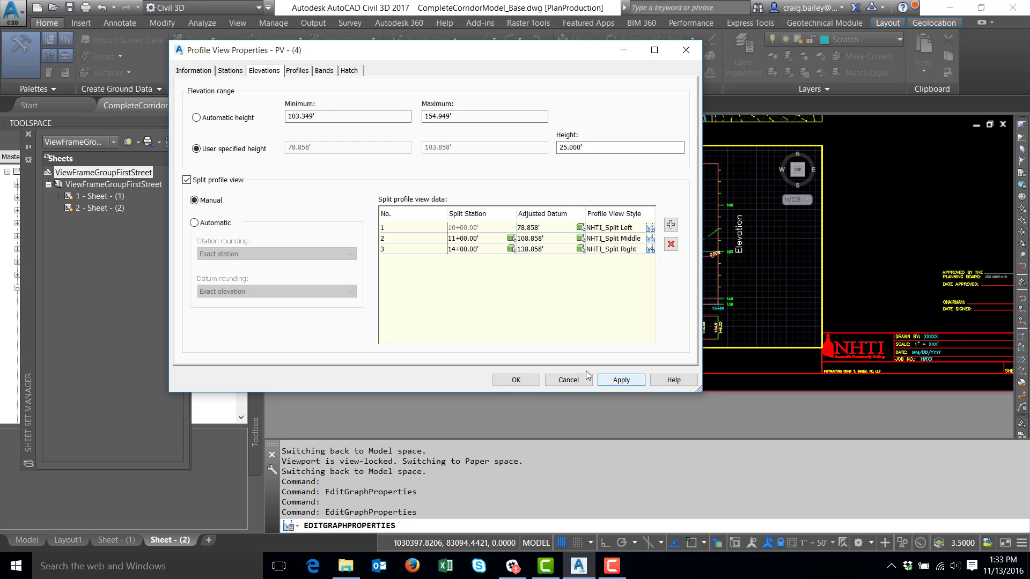
mouse_move(494, 59)
mouse_down()
mouse_move(206, 165)
mouse_move(366, 151)
mouse_move(544, 113)
mouse_move(738, 268)
mouse_up()
mouse_move(783, 230)
mouse_down()
mouse_move(914, 169)
mouse_move(885, 149)
mouse_up()
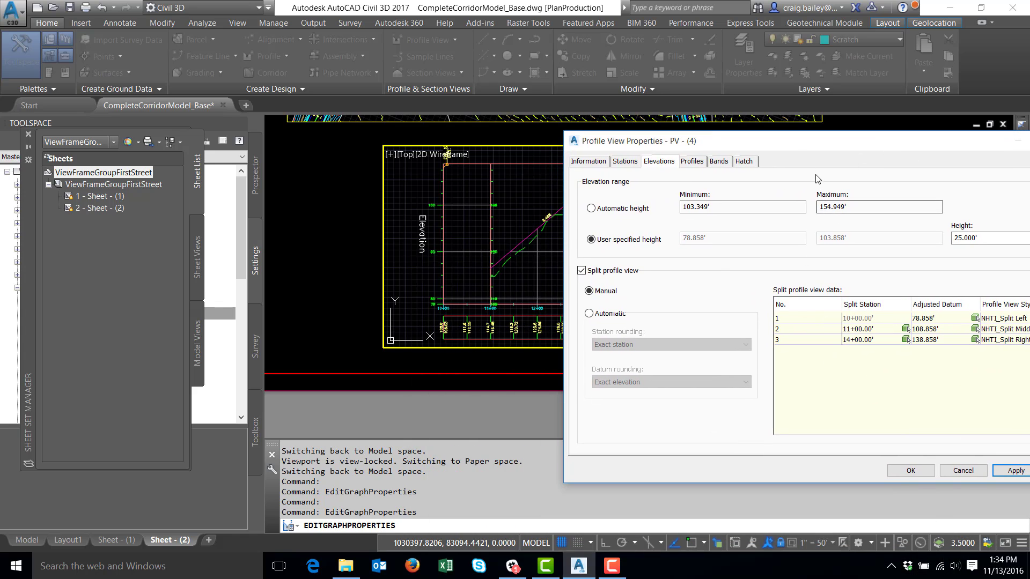
click(910, 471)
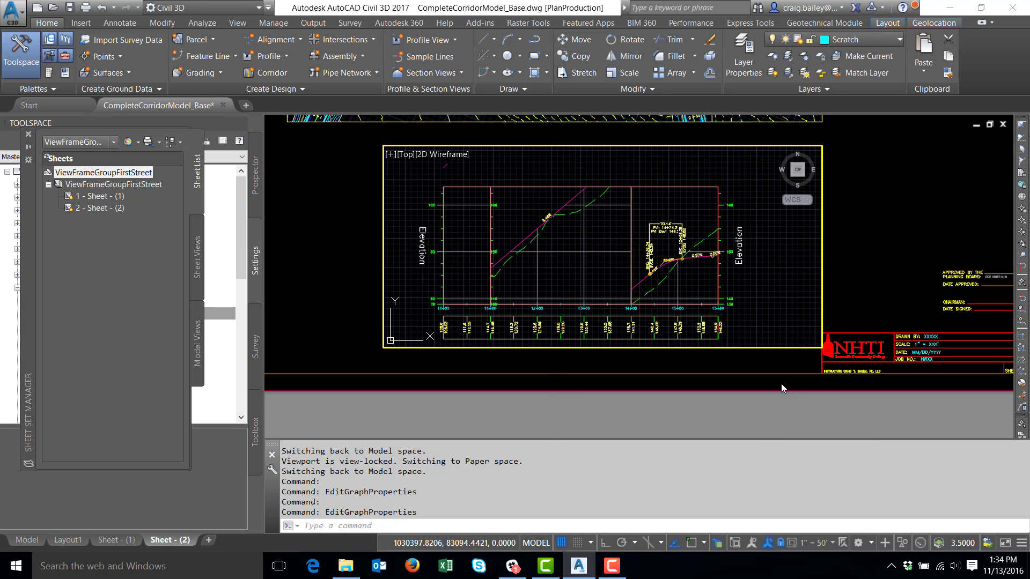
- Reopen the split profile view's properties and set the left segment's adjusted datum to 100 feet, applying the change
scroll(448, 171, up, 2)
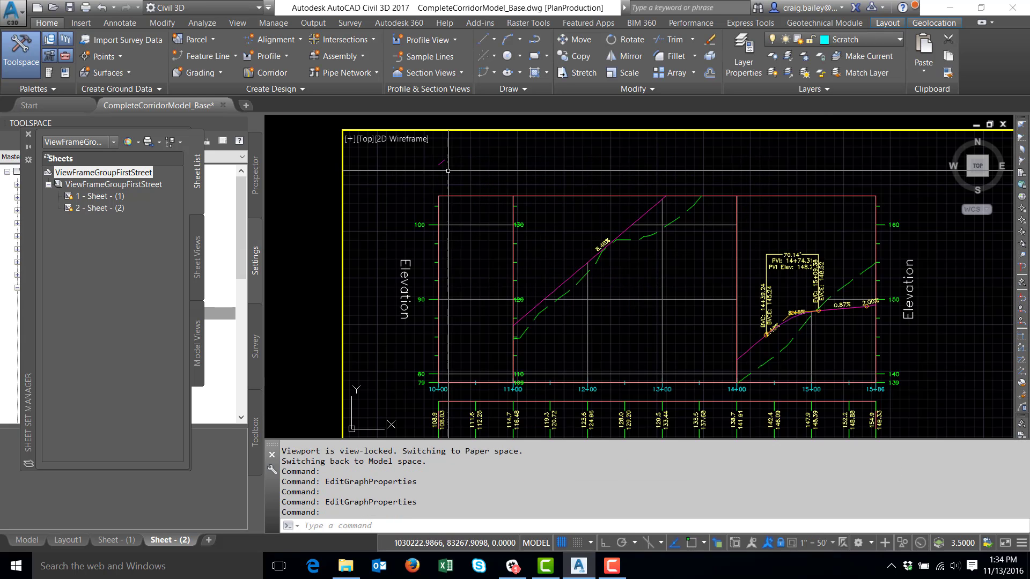
scroll(448, 170, up, 4)
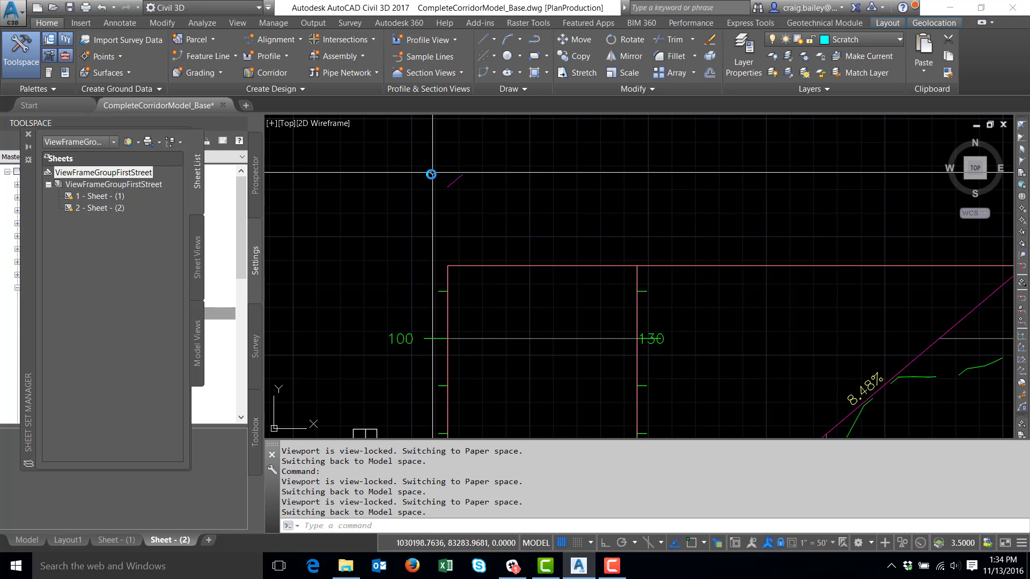
scroll(431, 174, down, 4)
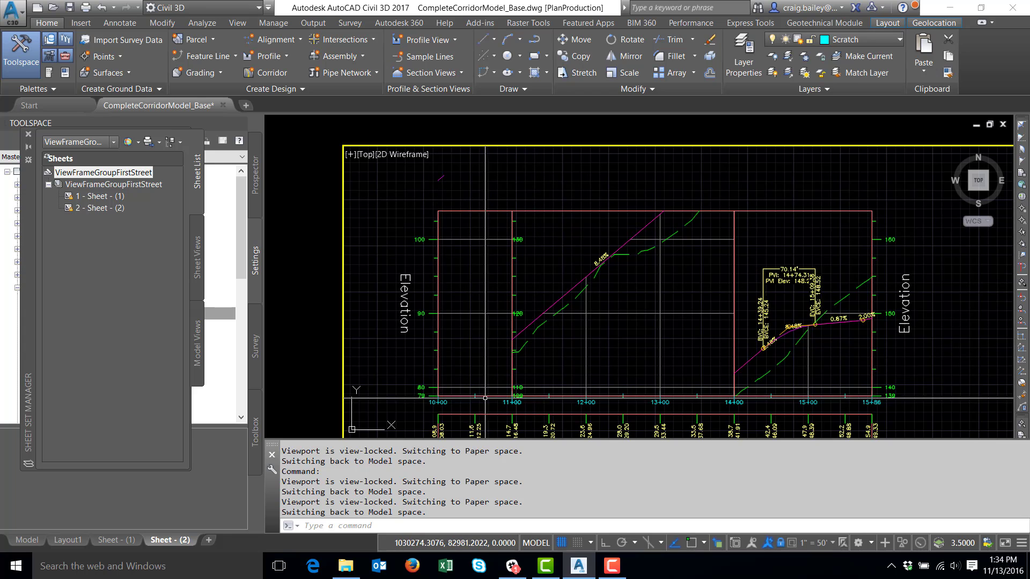
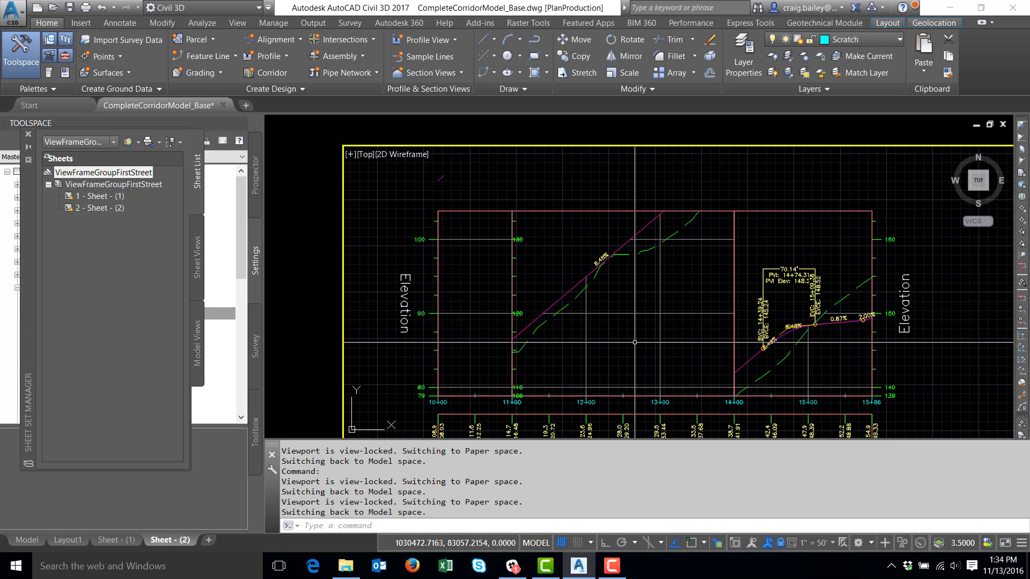
scroll(614, 292, down, 2)
click(617, 307)
right_click(617, 308)
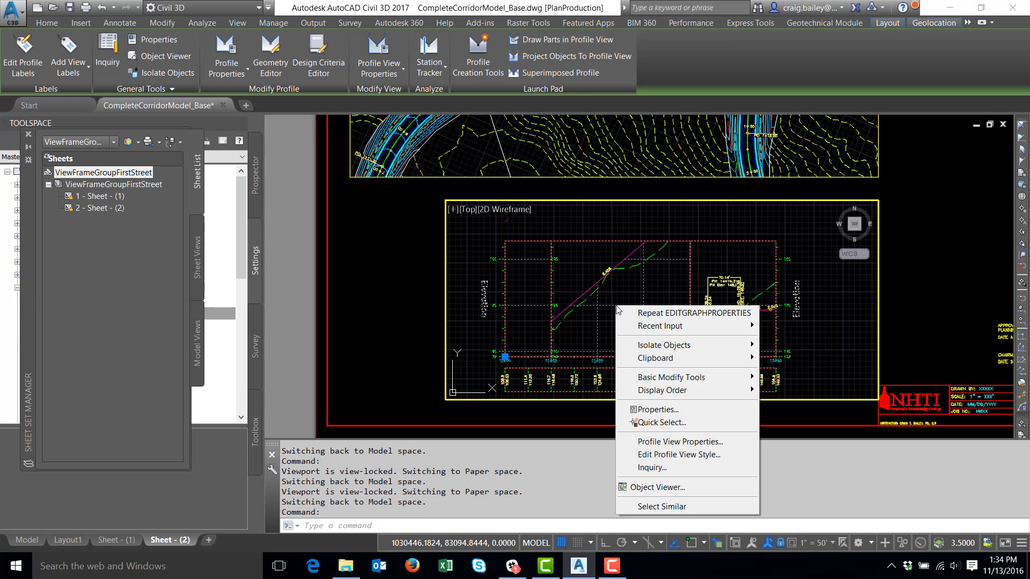
click(676, 441)
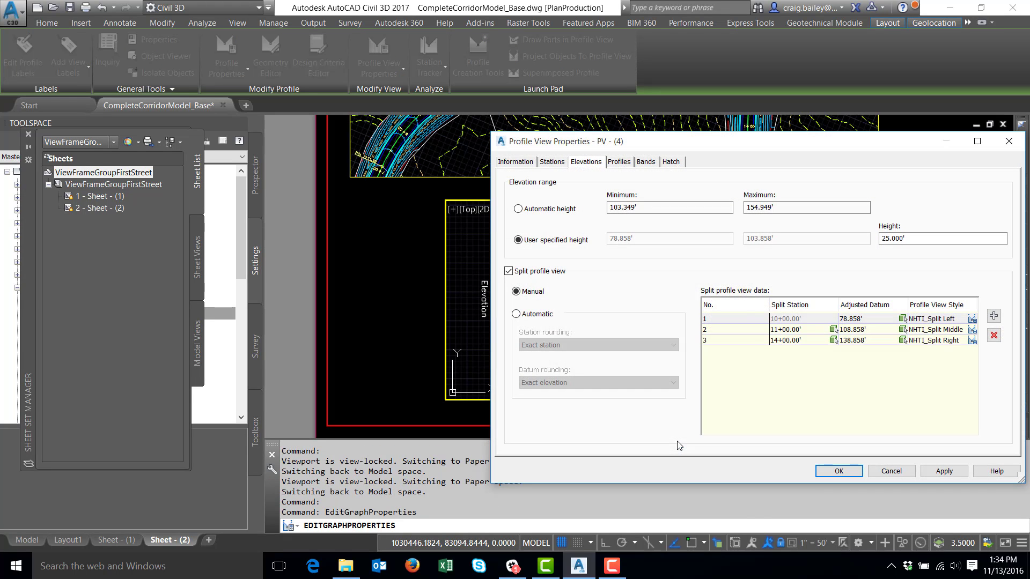
drag(722, 151, 613, 130)
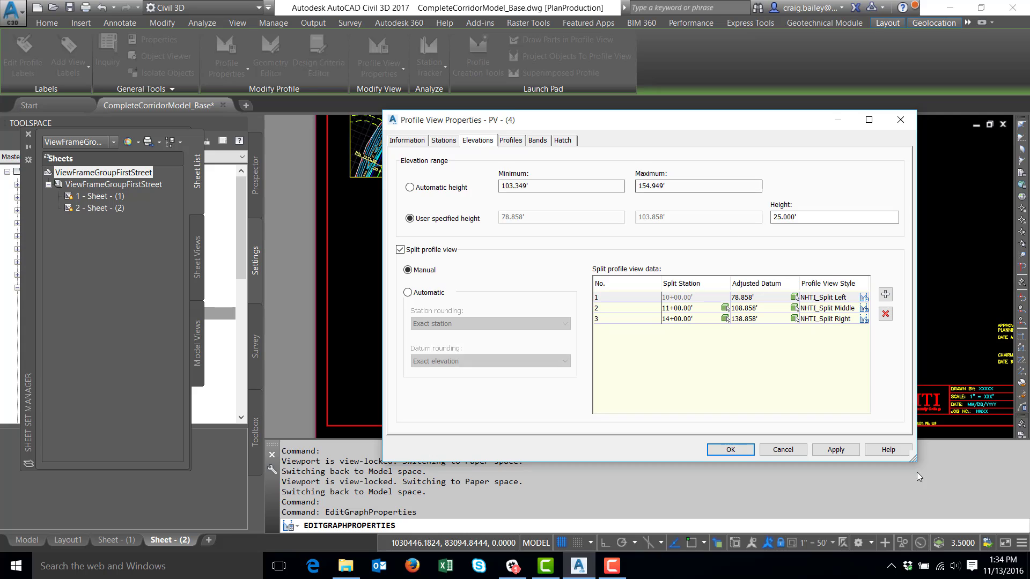
drag(912, 456, 909, 434)
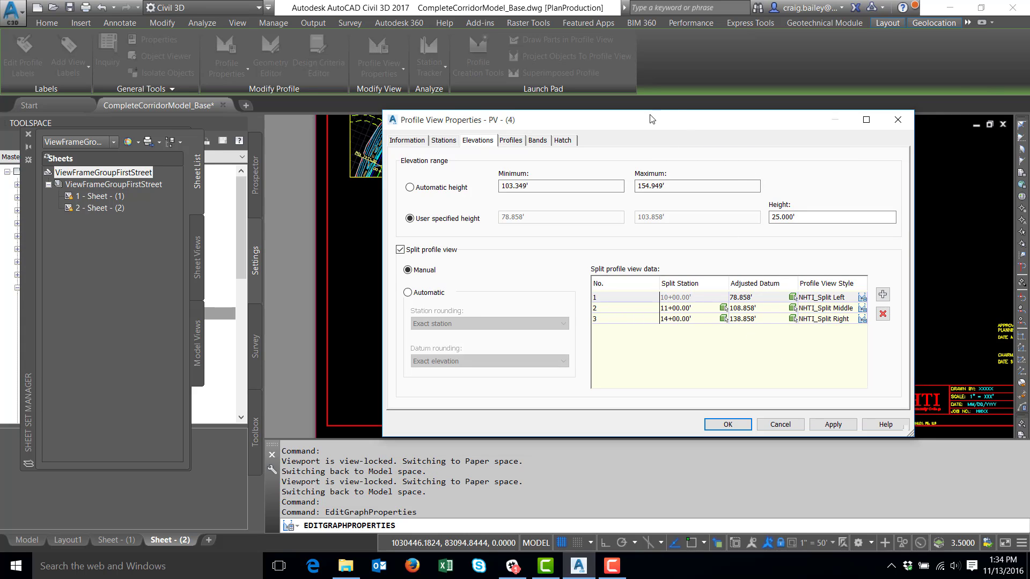
drag(652, 119, 738, 36)
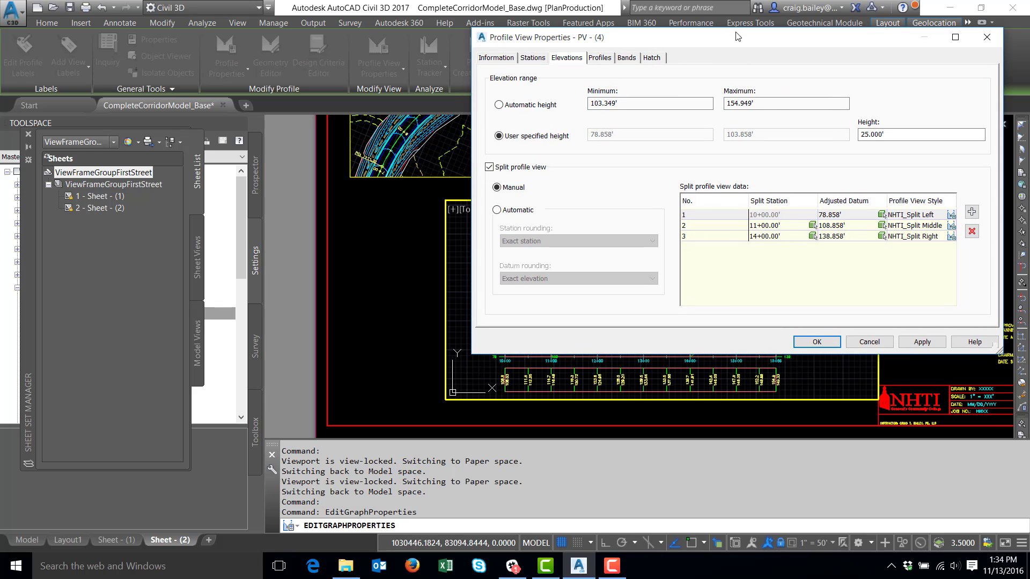
click(843, 215)
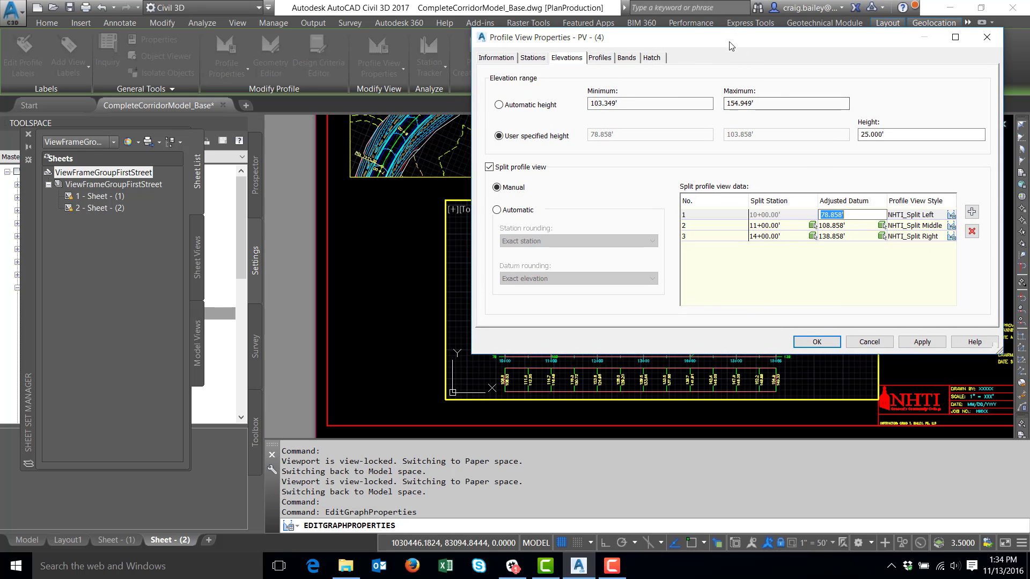
drag(729, 46, 727, 140)
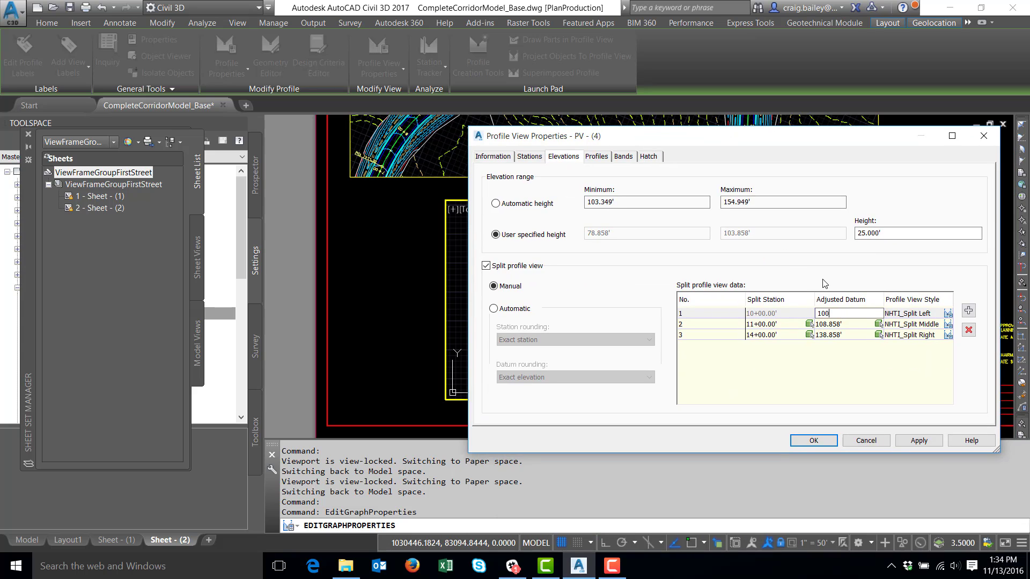
click(918, 441)
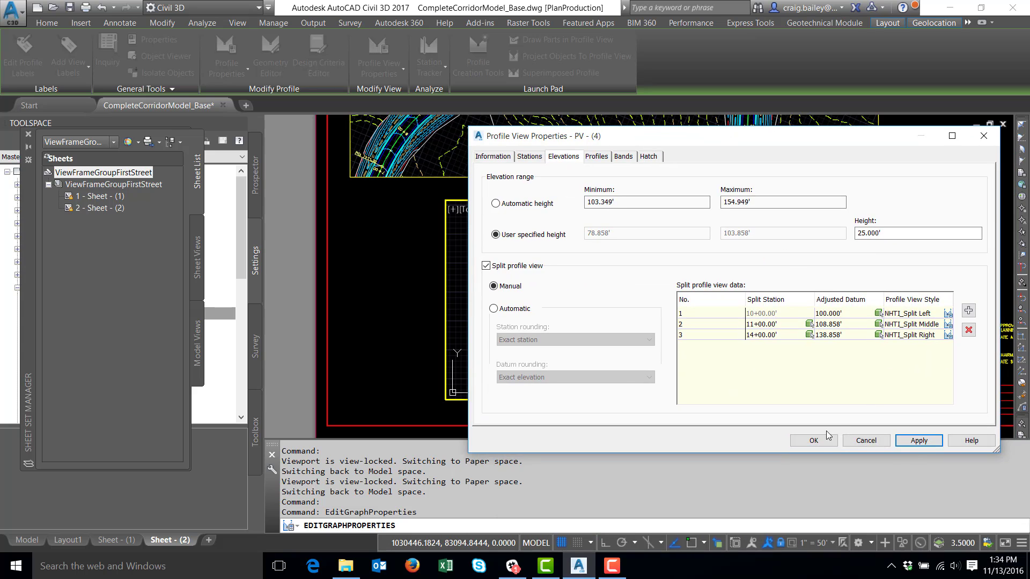
click(813, 440)
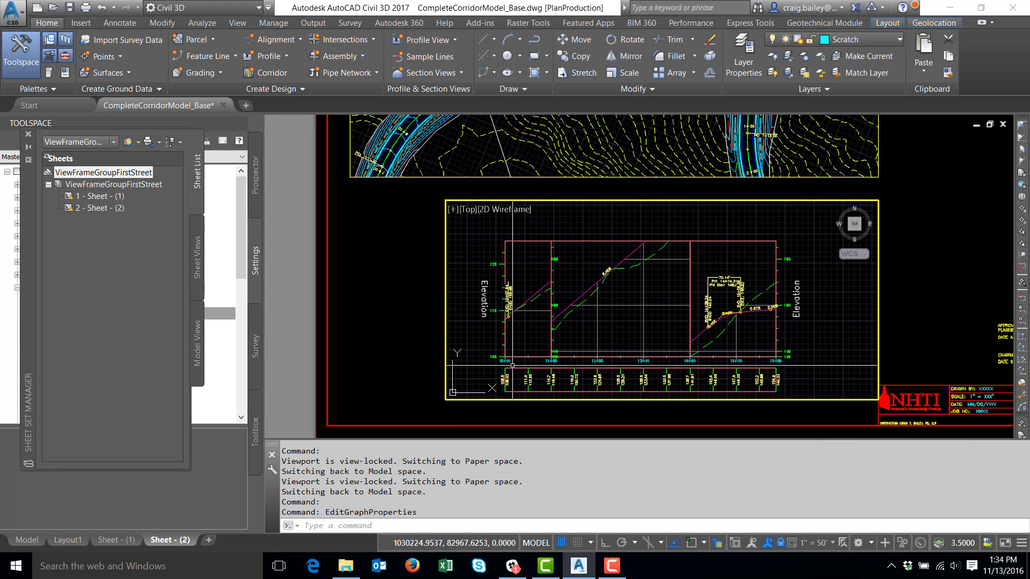
- Try an adjusted datum of 100 feet for the middle split segment in the profile view's properties
scroll(504, 378, up, 6)
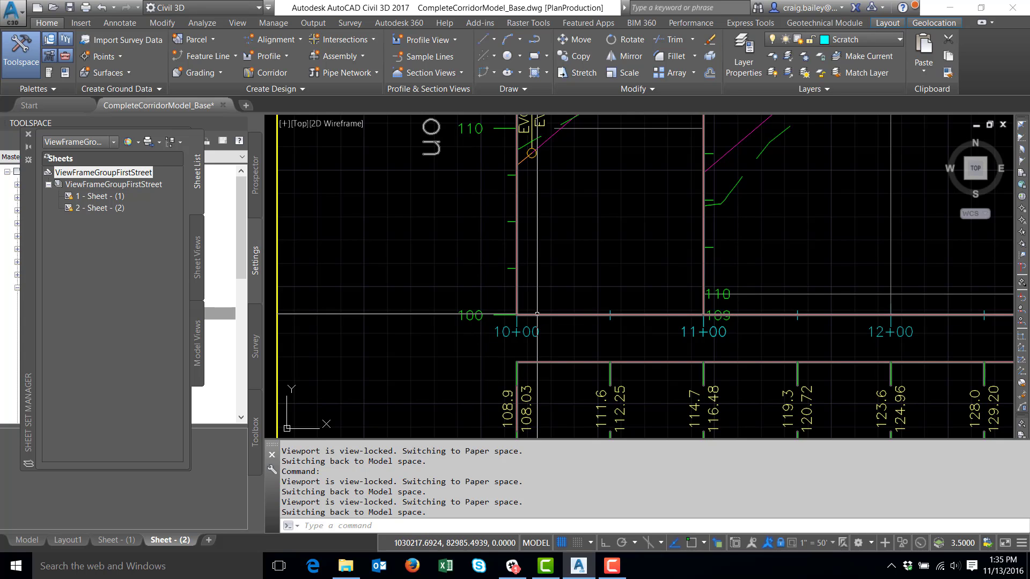
scroll(537, 313, down, 4)
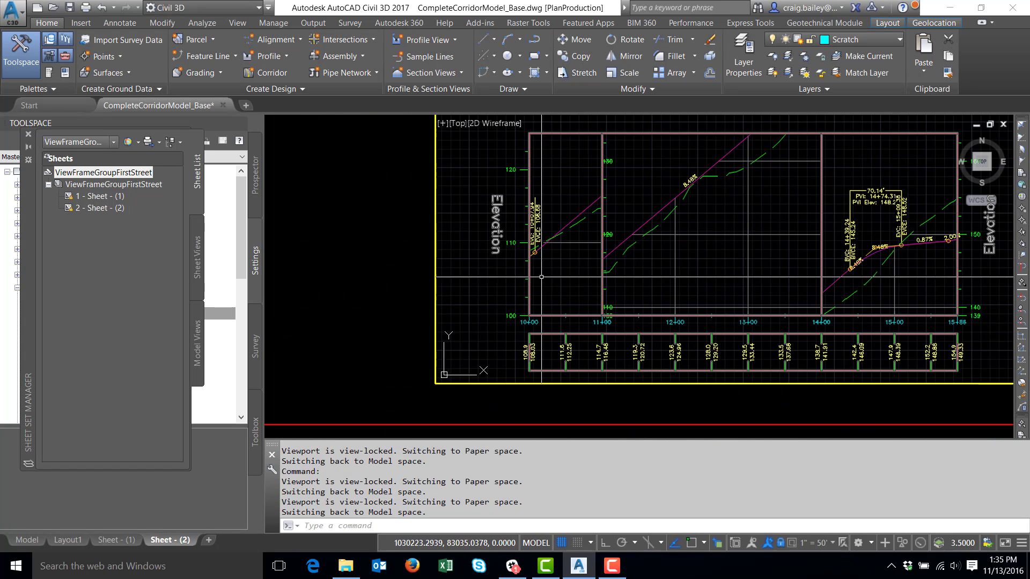
scroll(543, 260, up, 2)
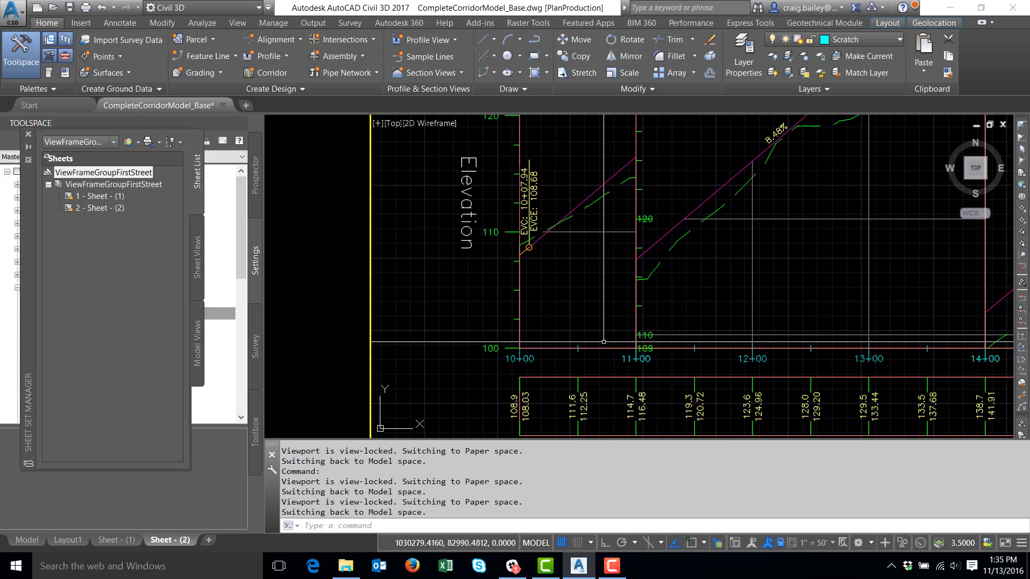
scroll(526, 294, down, 3)
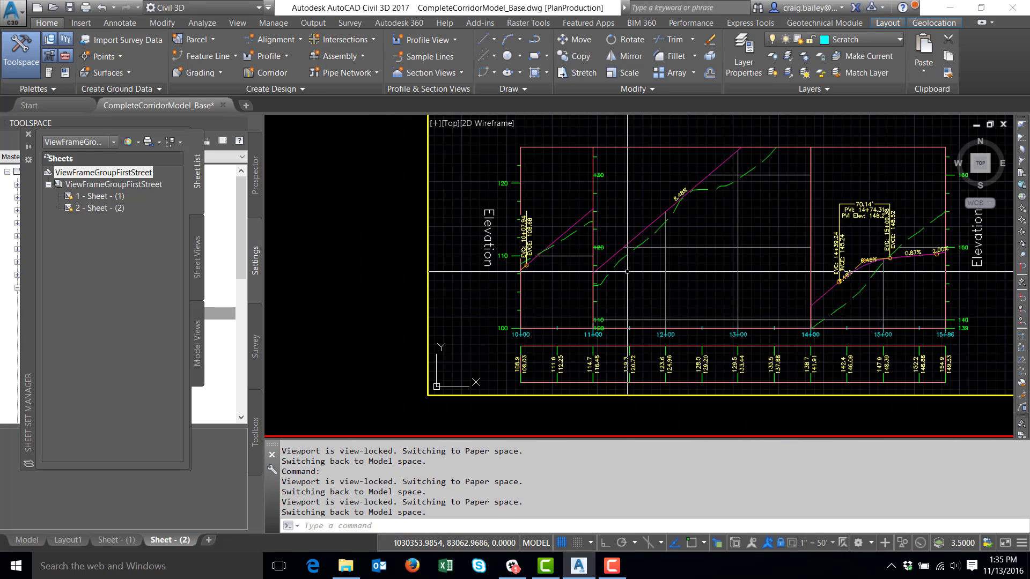
click(653, 248)
right_click(653, 249)
click(697, 384)
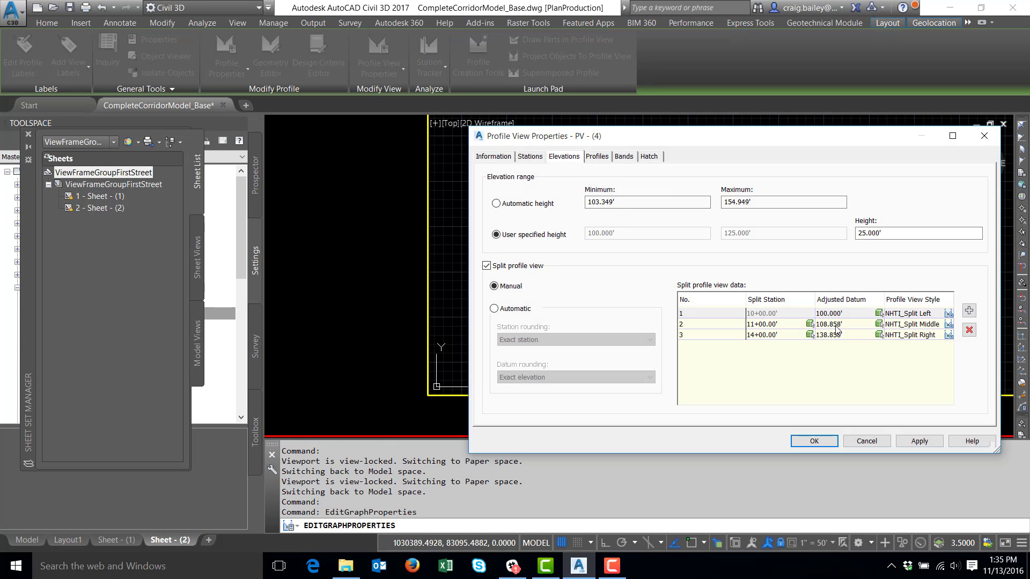
click(837, 326)
click(836, 325)
mouse_move(736, 146)
mouse_down()
mouse_move(740, 252)
mouse_move(697, 417)
mouse_move(561, 272)
mouse_move(565, 177)
mouse_move(555, 375)
mouse_move(514, 241)
mouse_up()
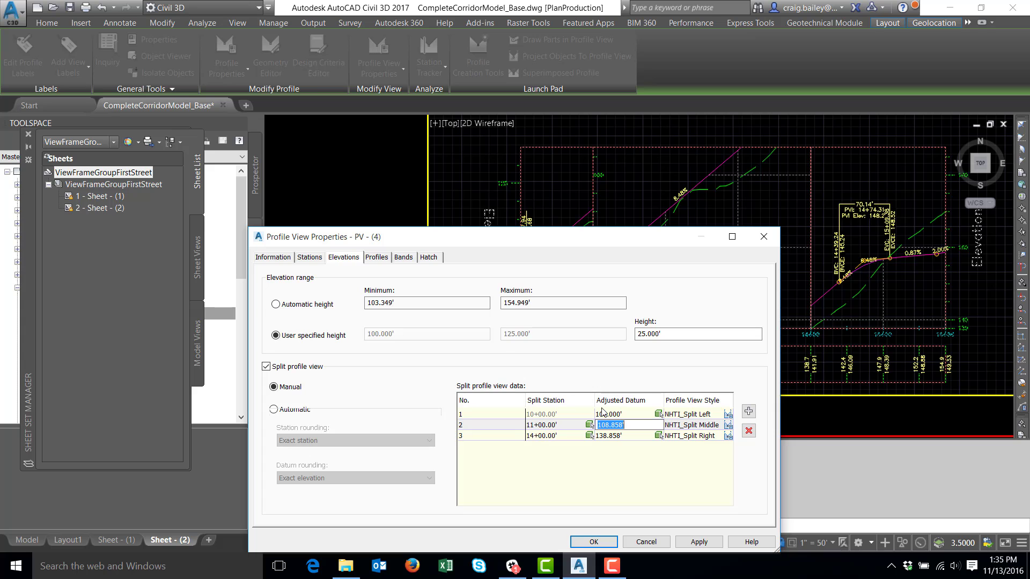
key(Return)
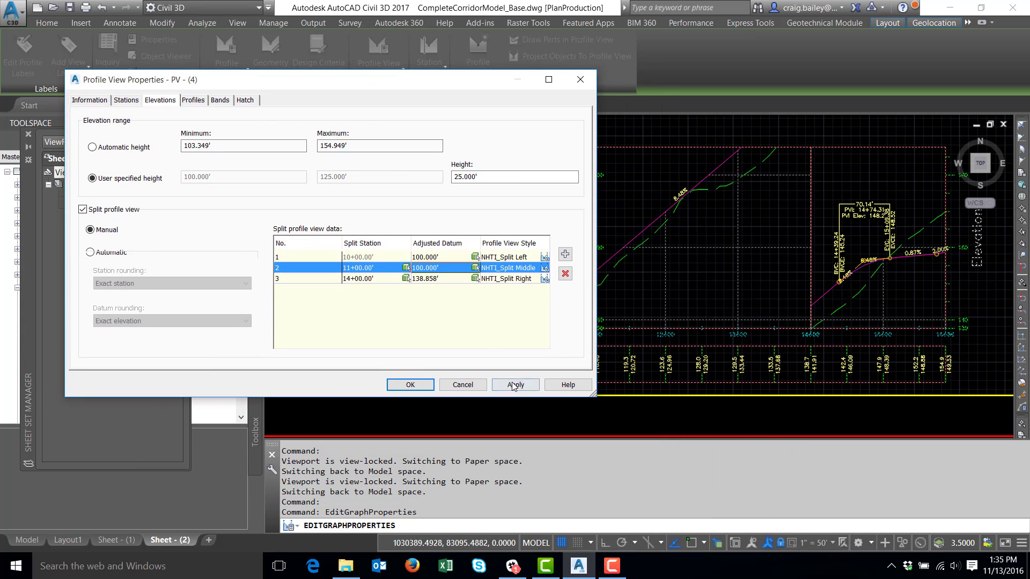
click(515, 384)
- Try lowering the middle split segment's adjusted datum to 80 feet and apply it
drag(402, 83, 563, 102)
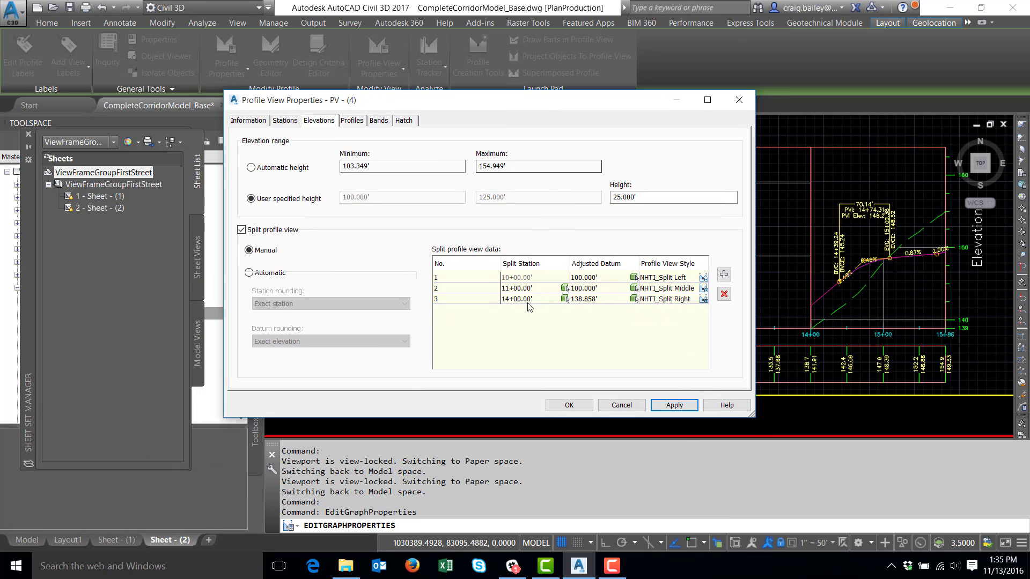
double_click(583, 290)
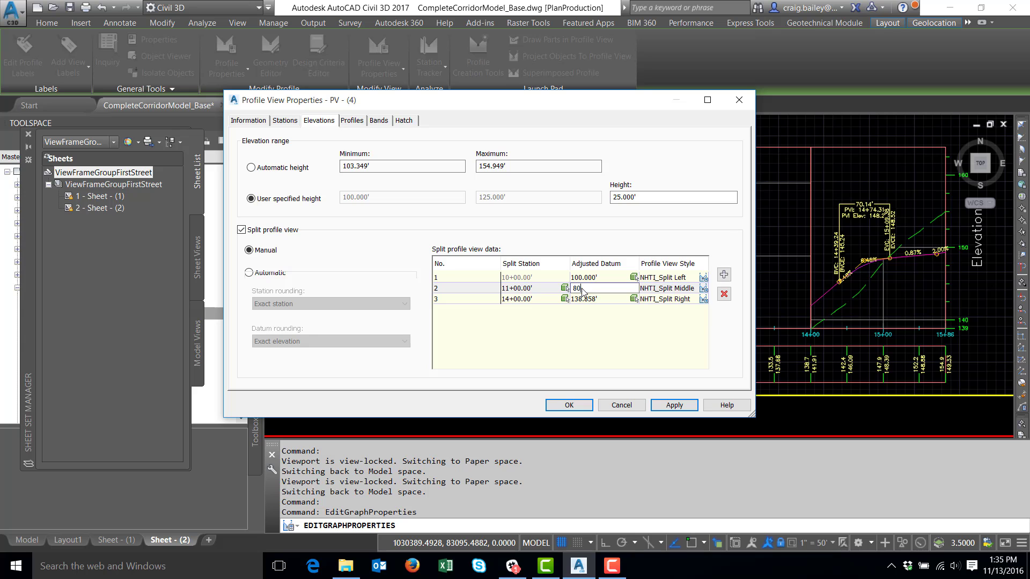
key(Return)
click(674, 405)
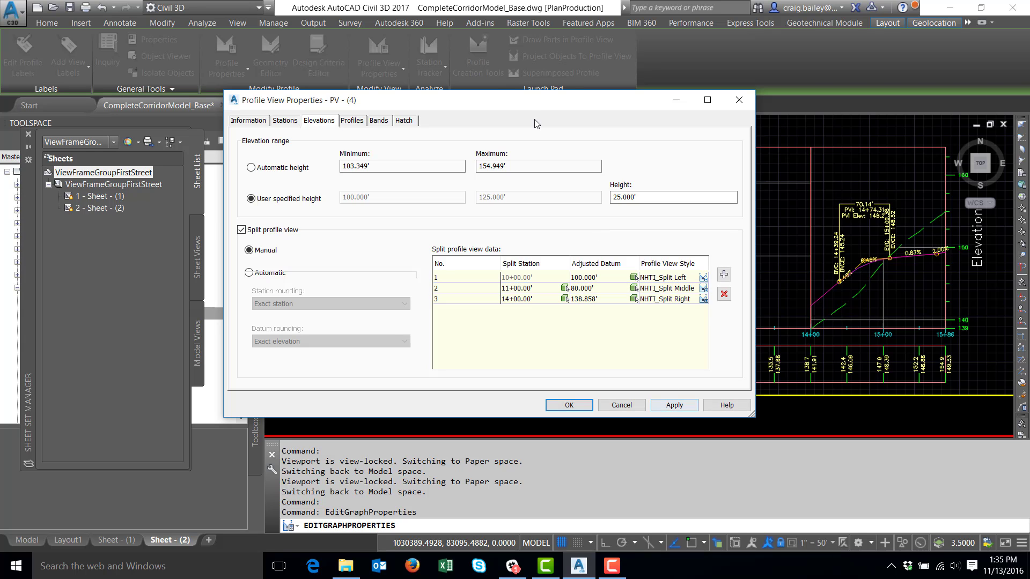
drag(496, 99, 358, 89)
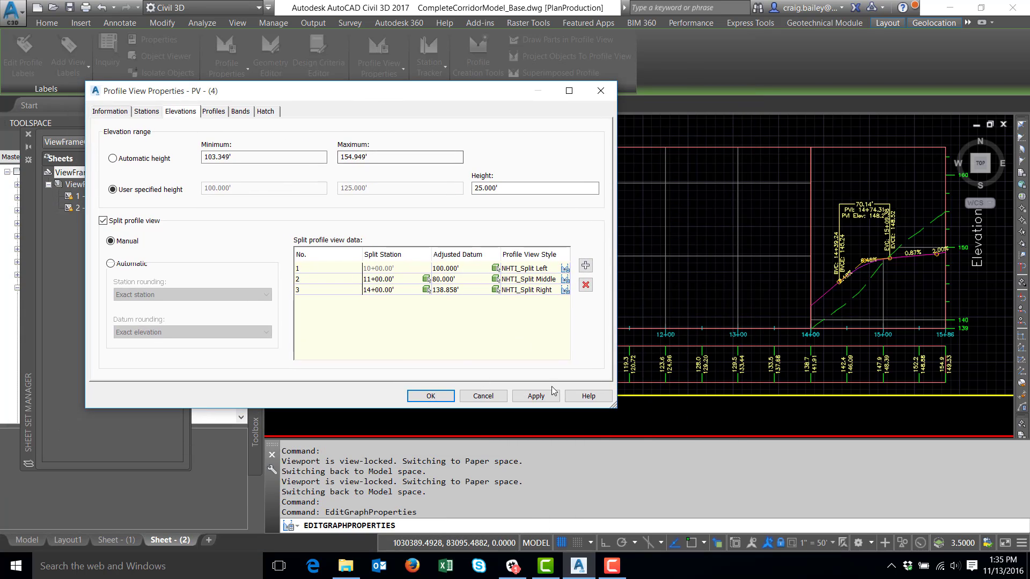
- Try an adjusted datum of 60 feet for the middle split segment and close the profile view's properties
click(452, 281)
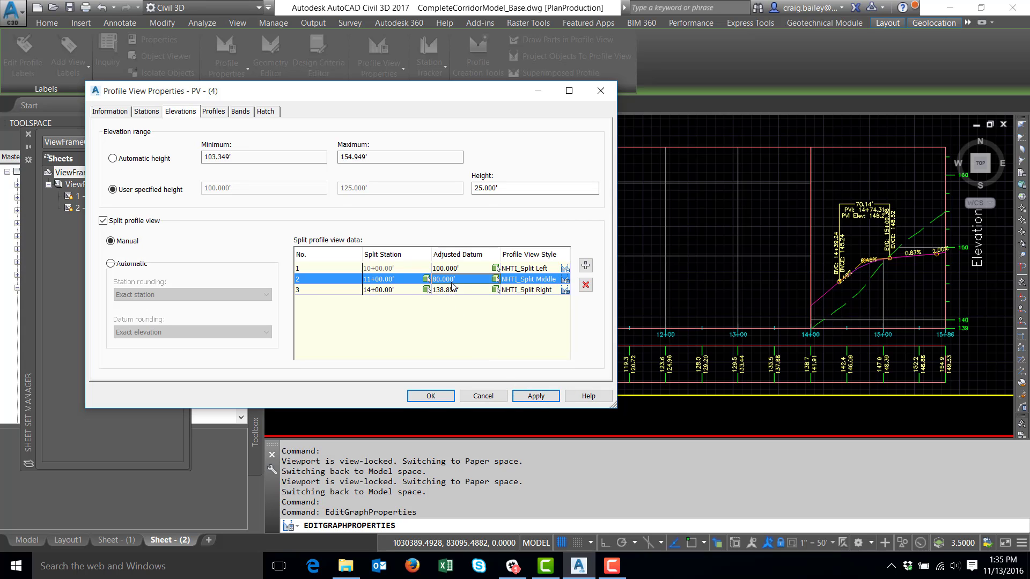
click(454, 281)
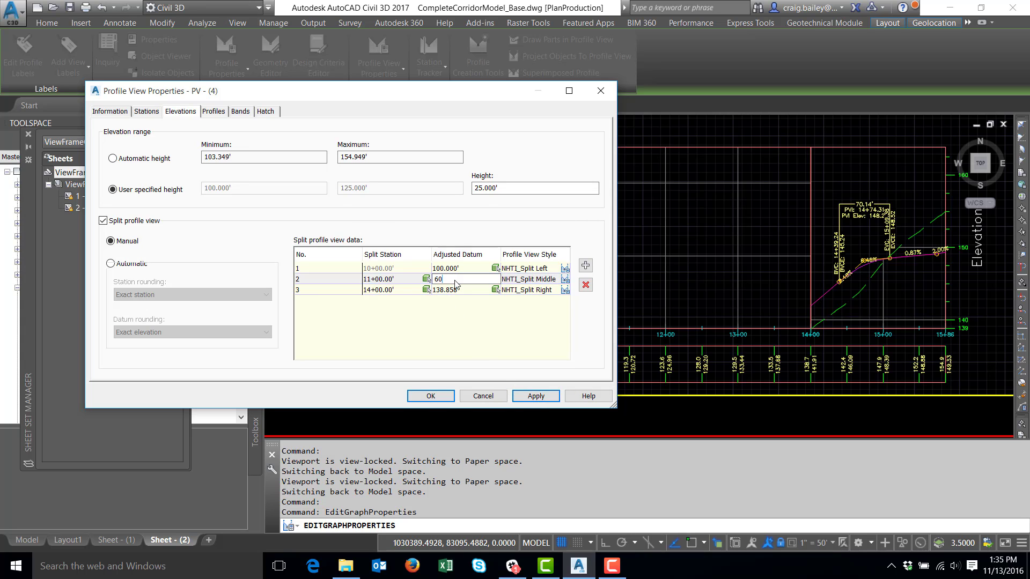
text(60)
key(Return)
click(426, 396)
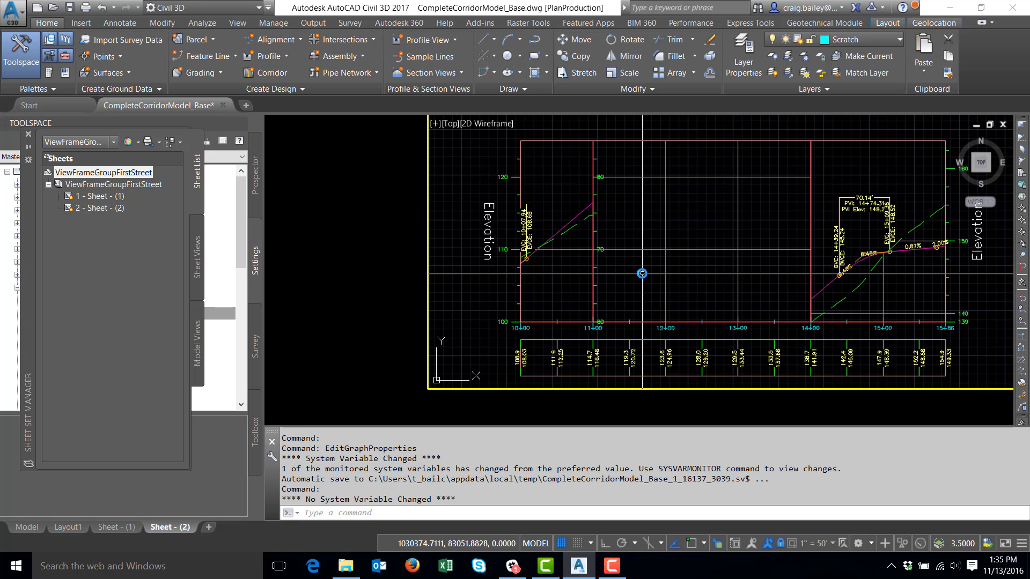
- Reopen the profile view's properties and apply an adjusted datum of 120 feet to the middle split segment
scroll(667, 325, down, 3)
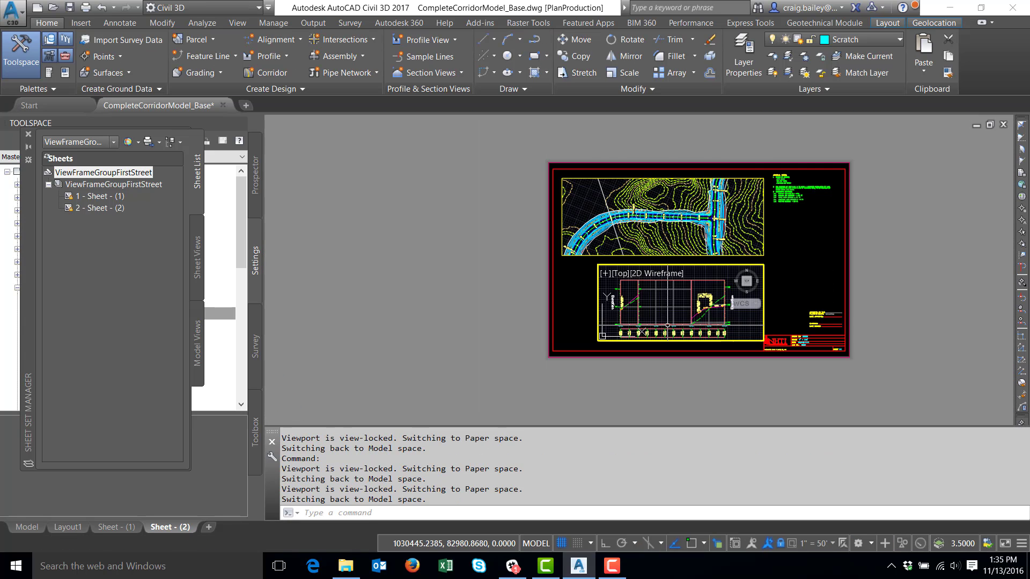
scroll(667, 325, up, 5)
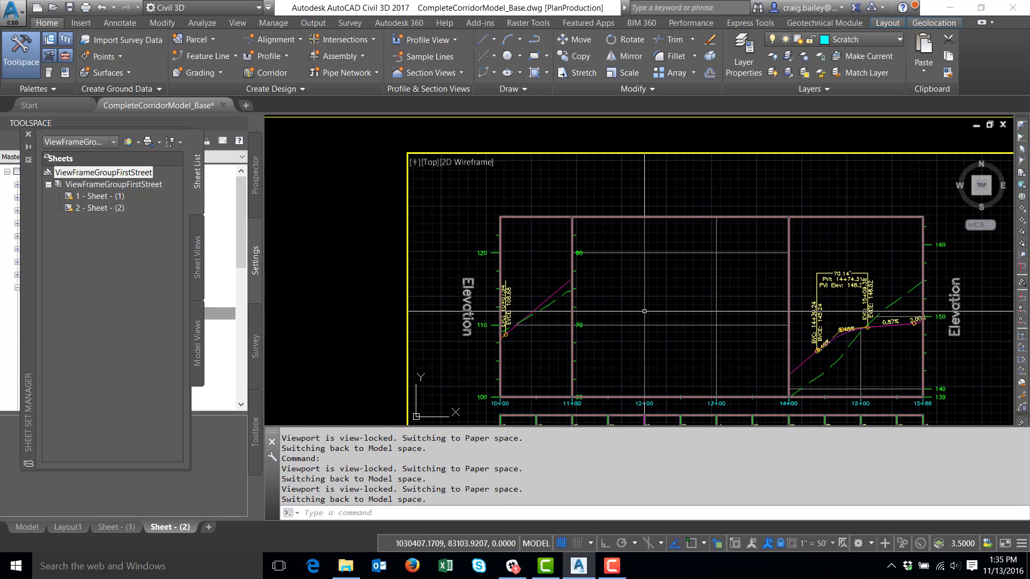
click(644, 311)
right_click(644, 311)
click(695, 447)
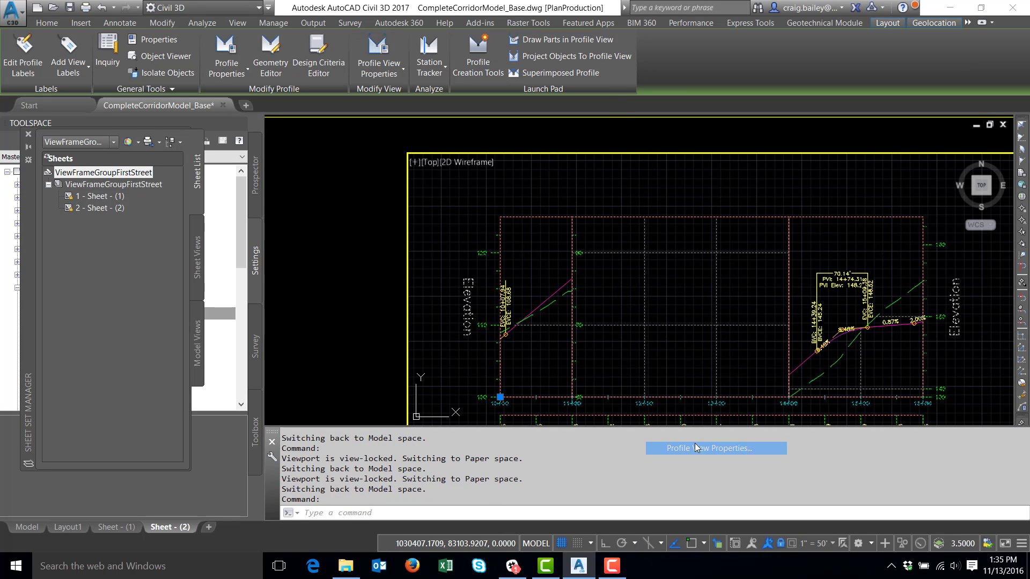
click(455, 280)
click(463, 282)
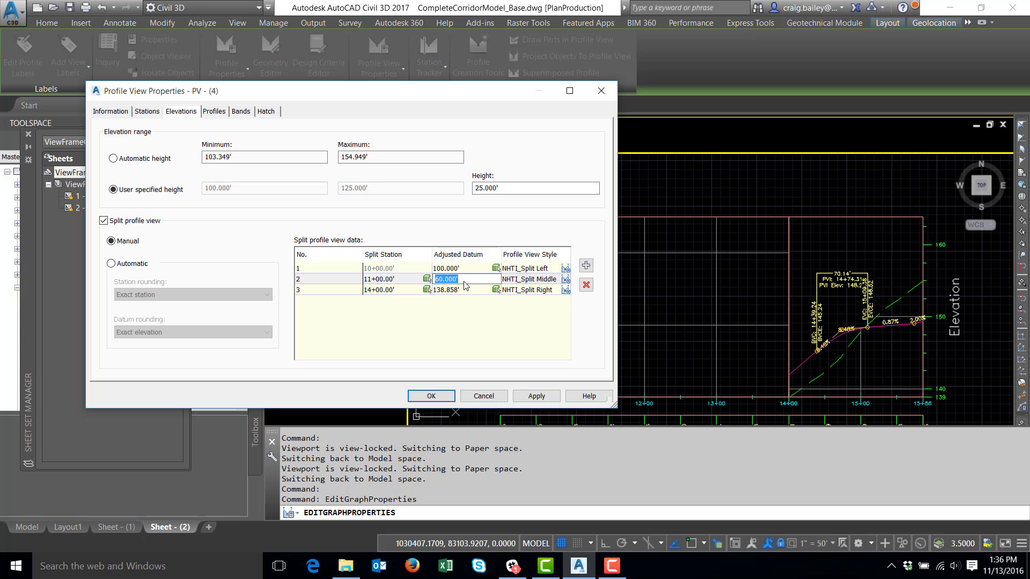
key(Return)
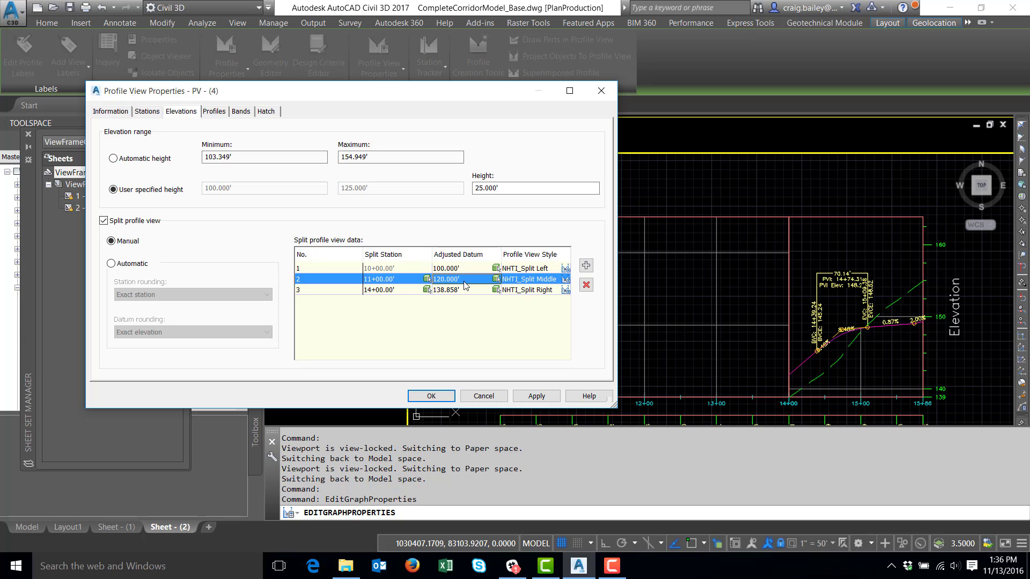
click(536, 396)
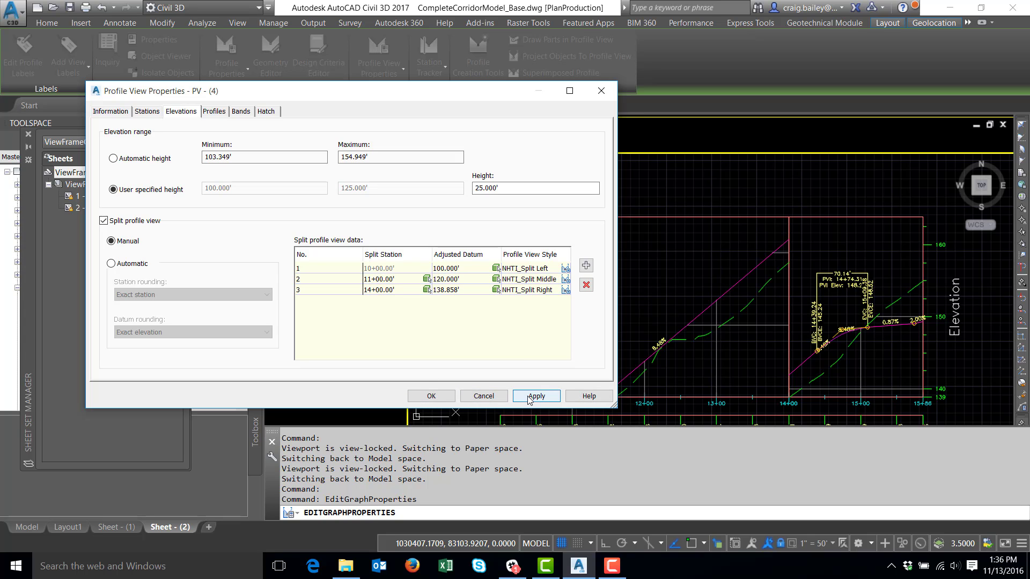
- Try an adjusted datum of 110 feet for the middle split segment and apply it to the profile view
drag(435, 101, 302, 87)
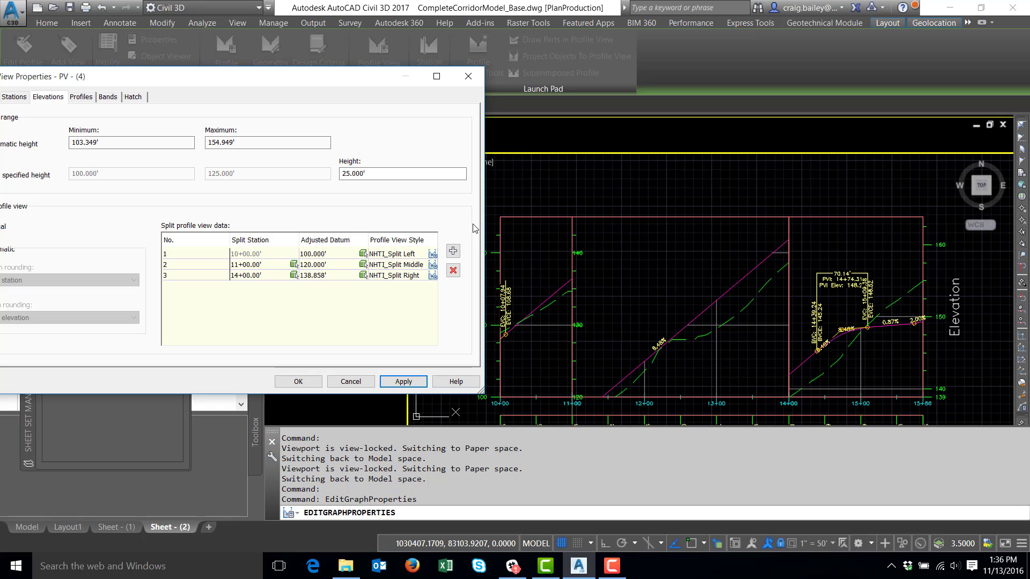
click(327, 266)
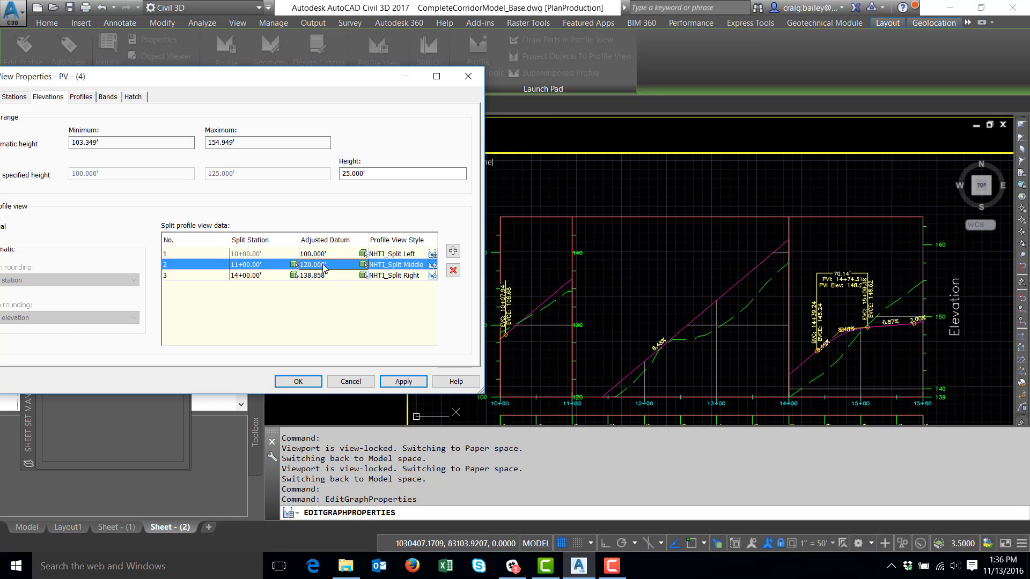
click(324, 266)
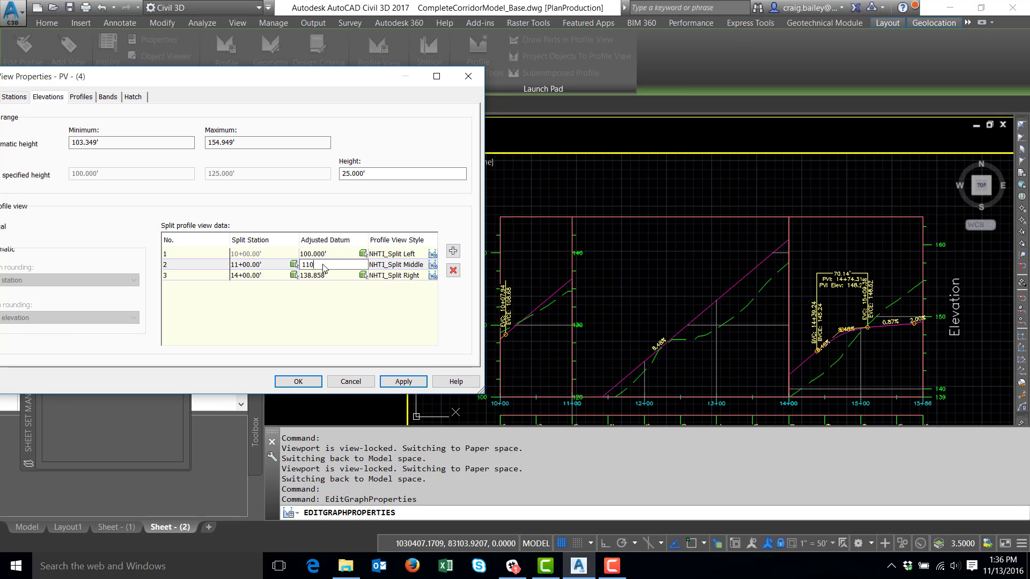
key(Return)
click(412, 381)
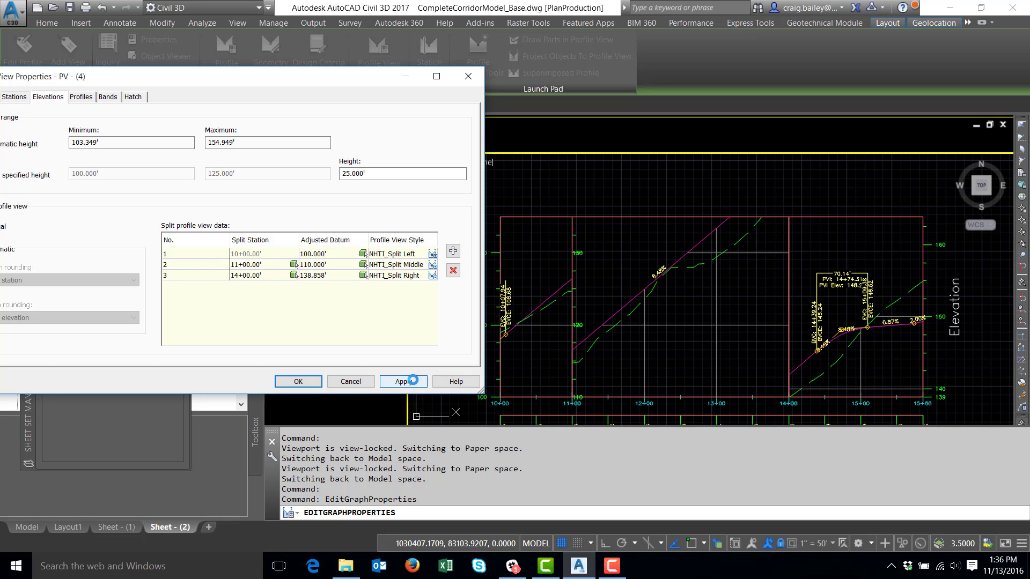
- Try raising the middle split segment's adjusted datum to 115 feet and apply the change
double_click(310, 267)
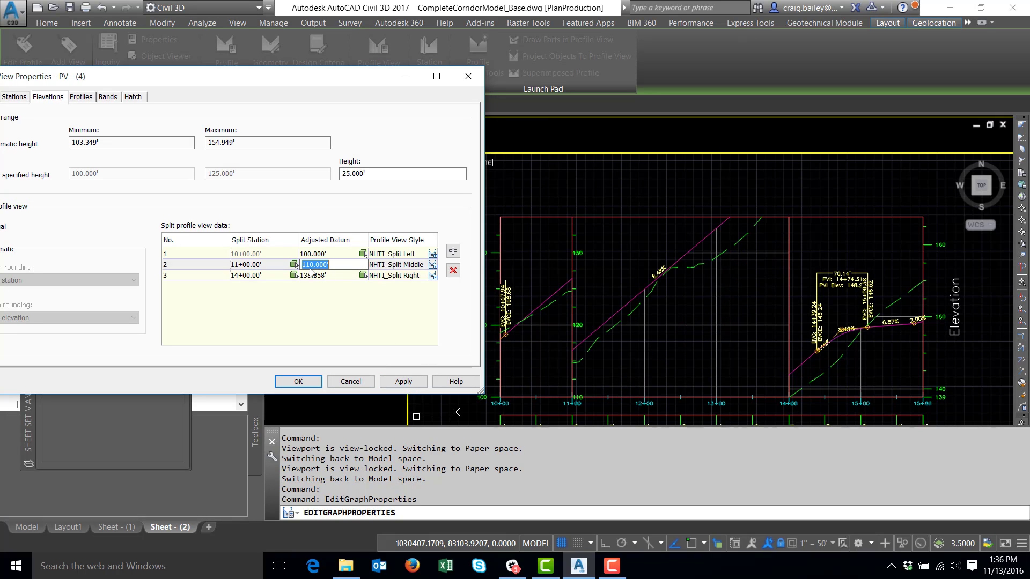
text(115)
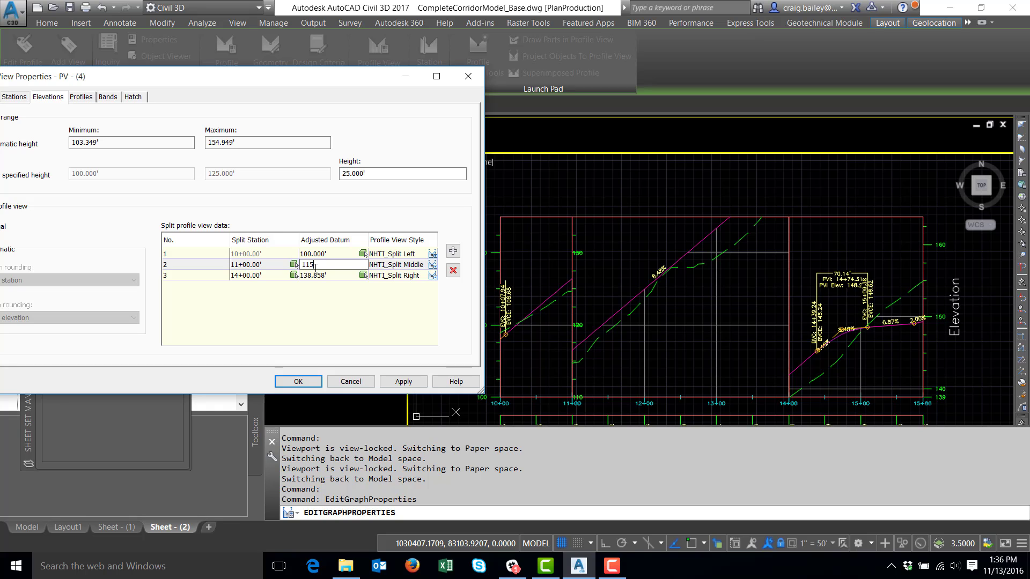
key(Return)
click(400, 382)
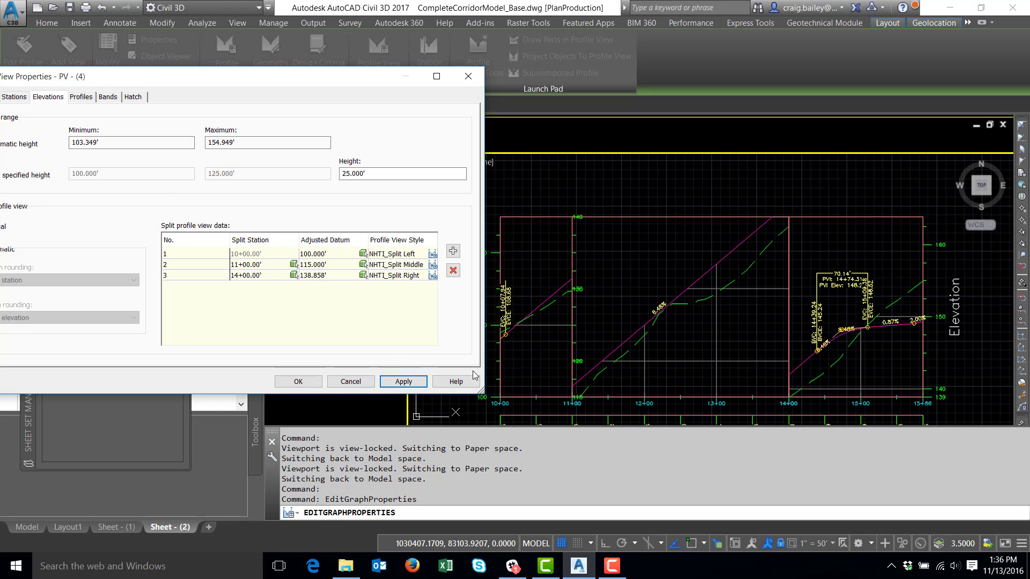
- Try an adjusted datum of 114 feet for the middle split segment and apply it
double_click(315, 265)
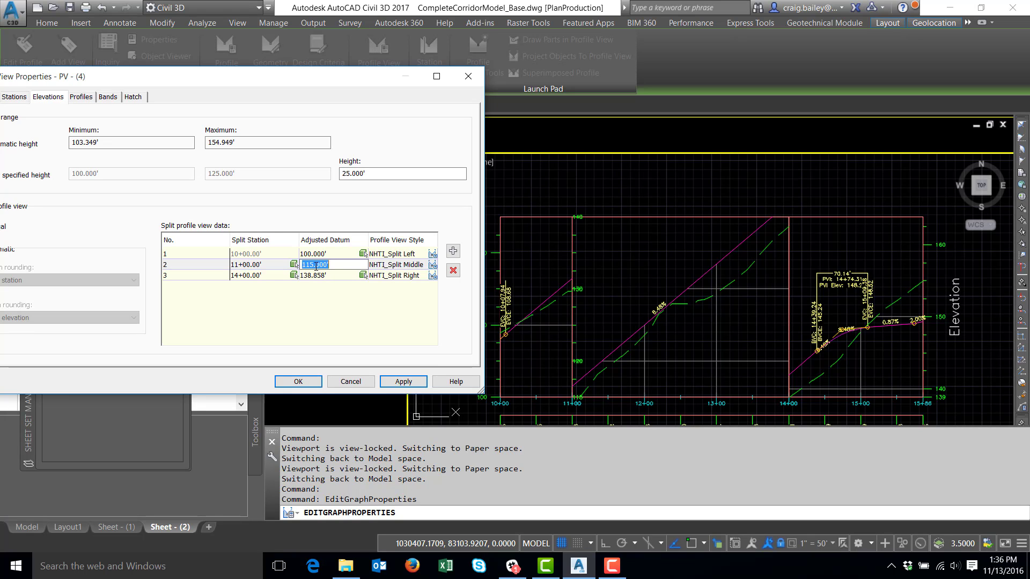
text(114)
key(Return)
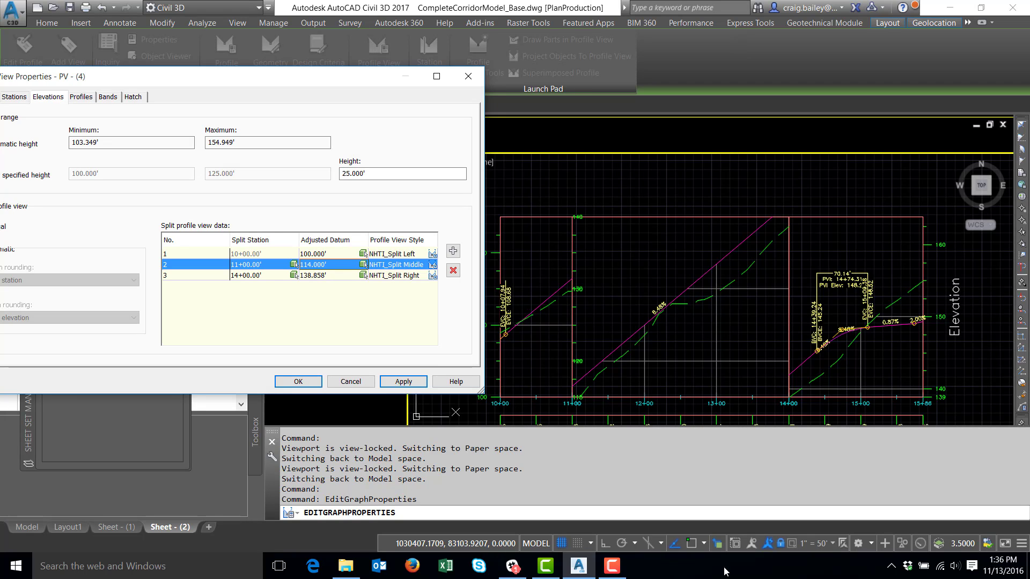
click(413, 382)
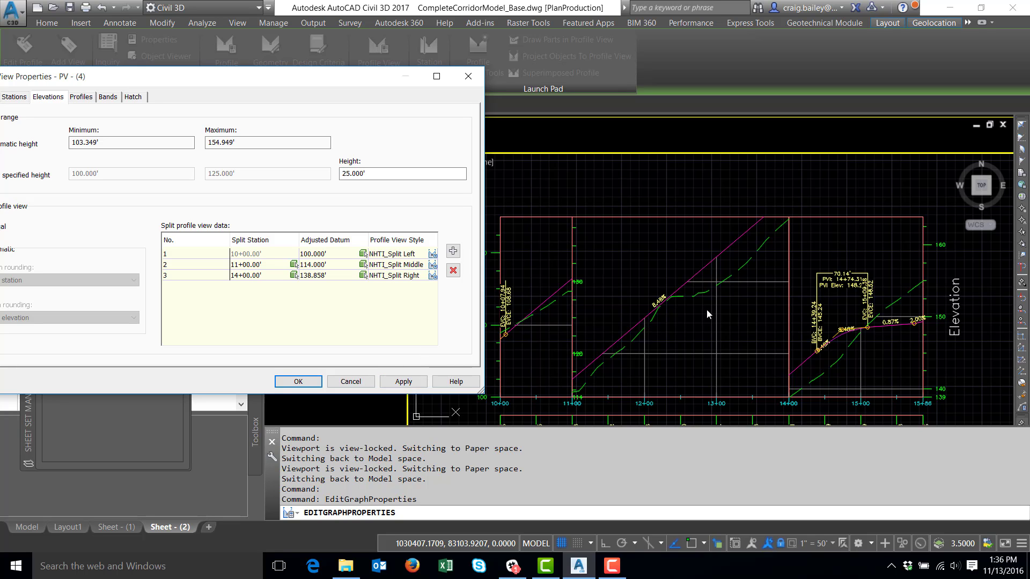
- Set the profile view's user specified height to 30 feet and apply it
click(371, 171)
drag(350, 173, 329, 173)
text(30)
click(408, 385)
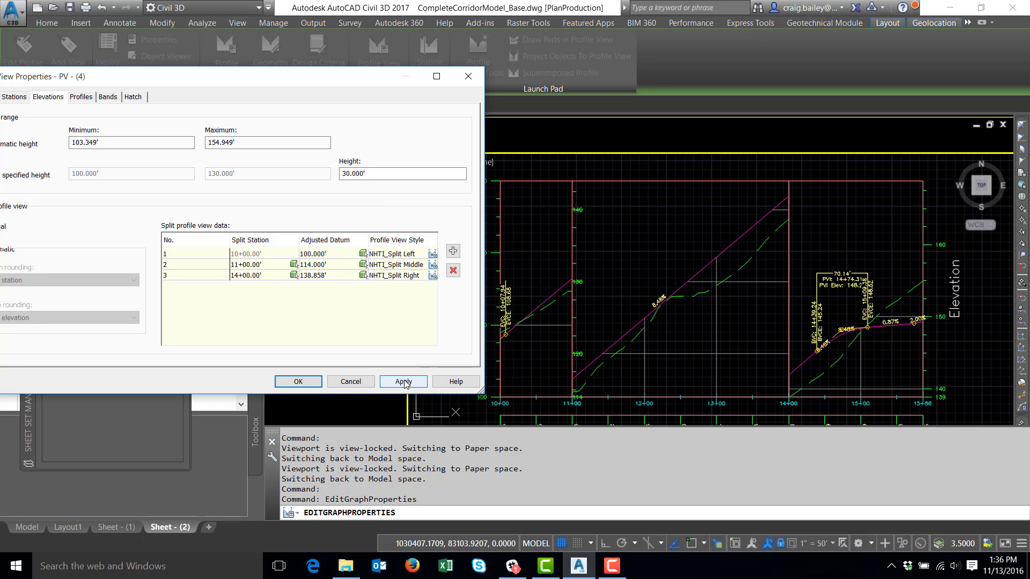
- Set the adjusted datum of the middle split segment at station 11+00 to 115 feet and apply it
click(328, 270)
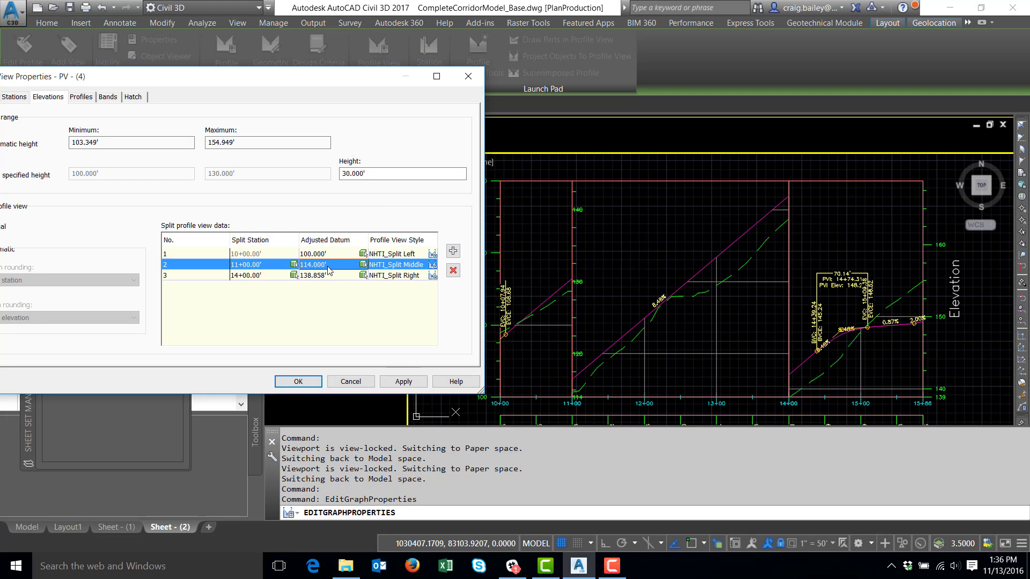
click(327, 268)
text(115)
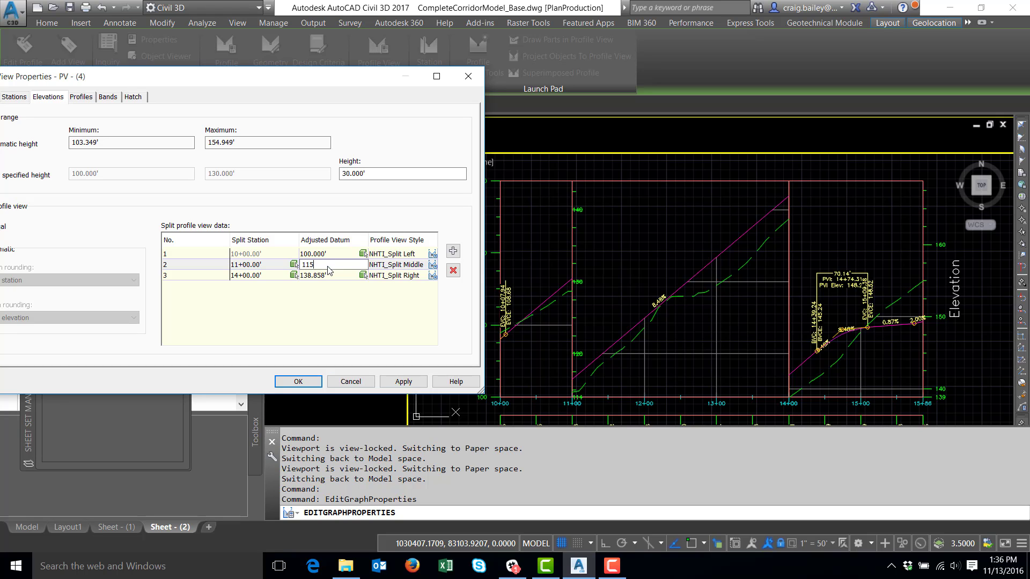
key(Return)
click(397, 382)
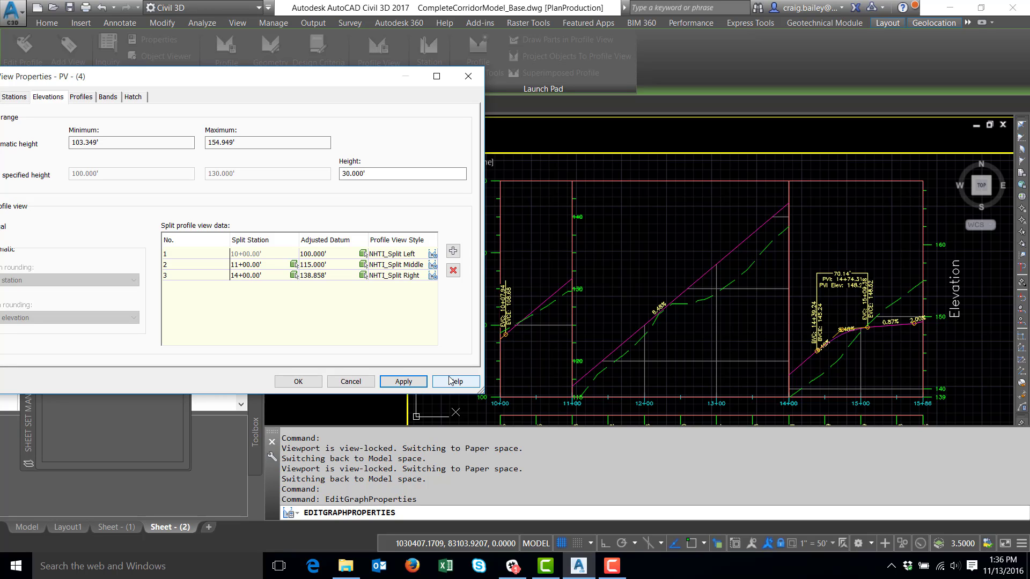
- Set the adjusted datum of the right split segment at station 14+00 to 140 feet and accept the profile view's properties
click(323, 276)
click(324, 276)
text(140)
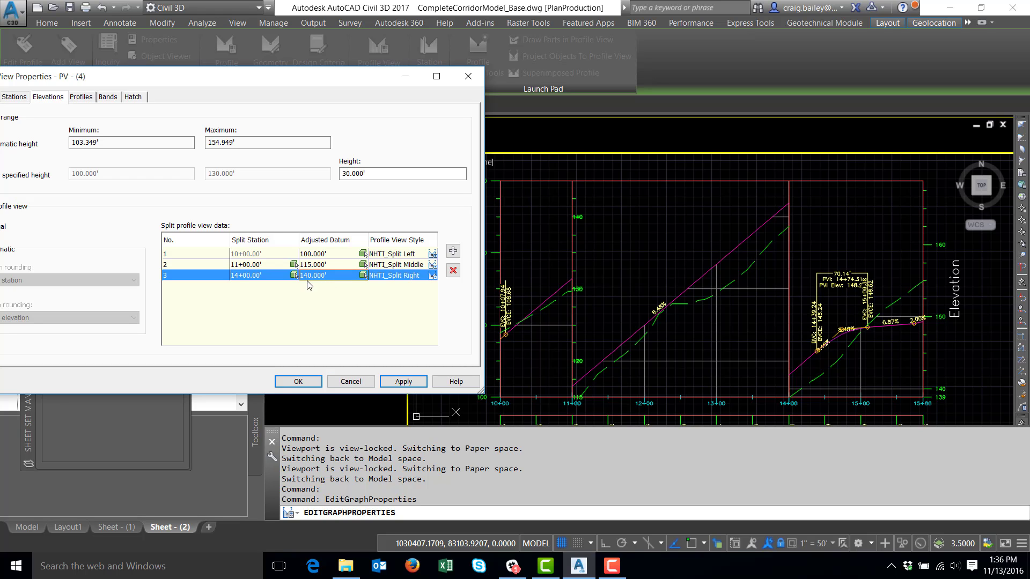
click(406, 383)
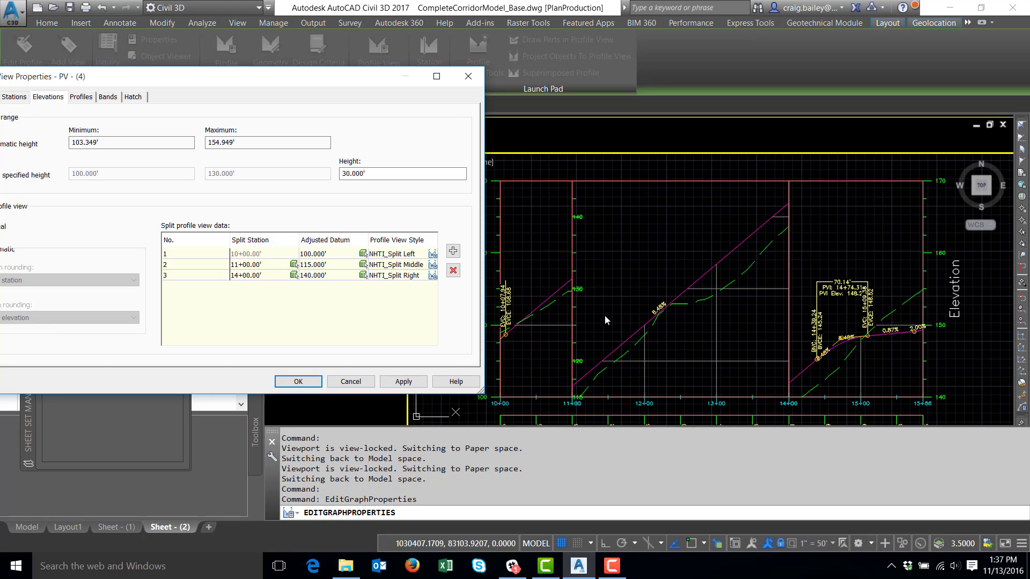
click(298, 382)
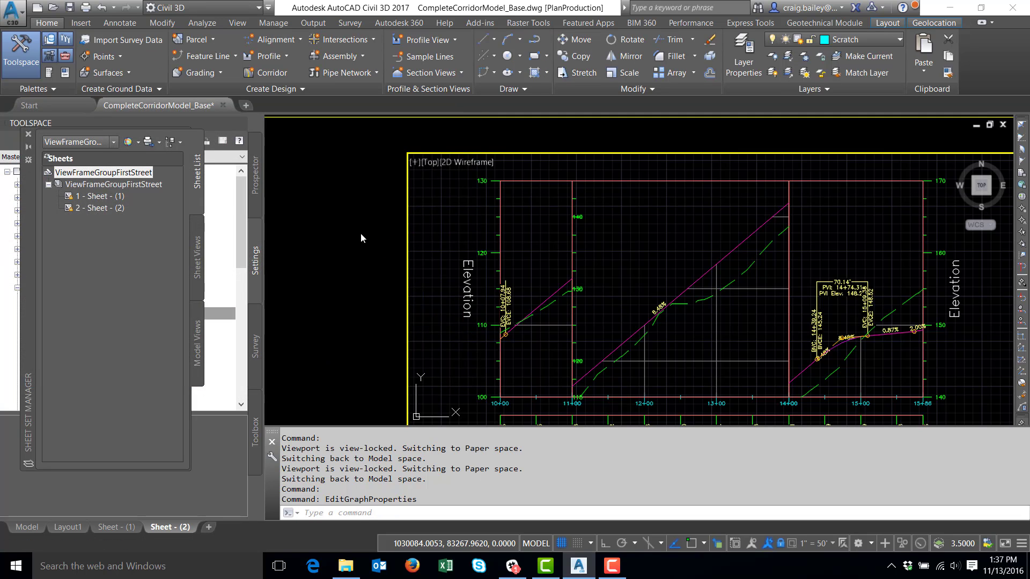
- Return to paper space and examine the plan and profile viewports on Sheet - (2), including the First Street corridor and its intersection
double_click(335, 260)
scroll(348, 252, down, 5)
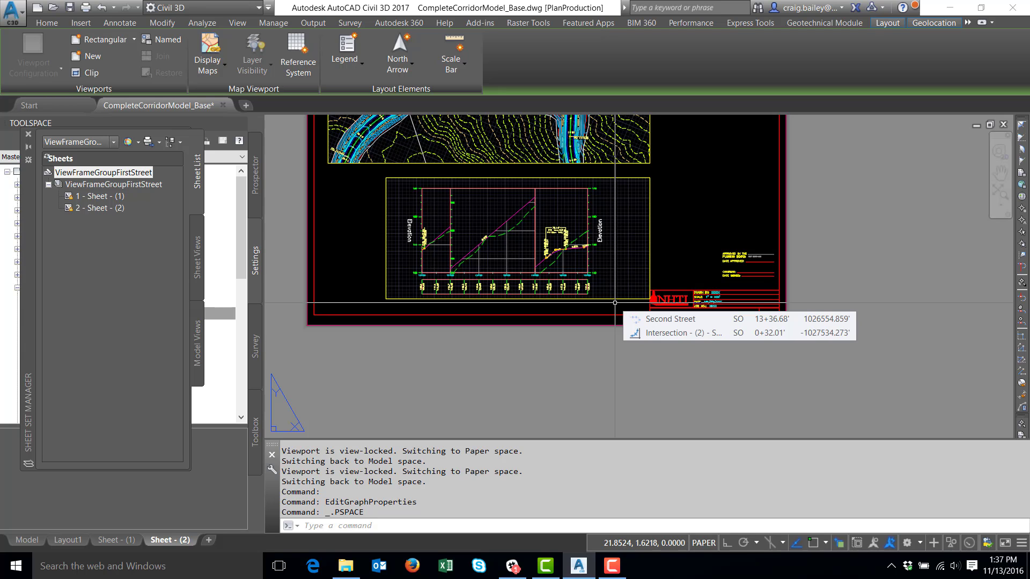
scroll(697, 297, down, 1)
scroll(565, 142, up, 1)
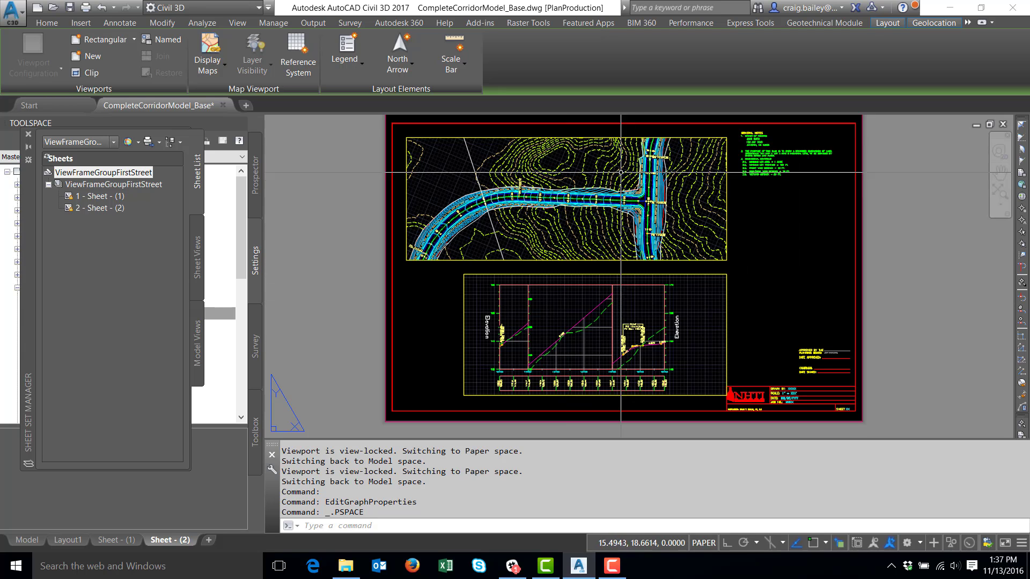
scroll(672, 198, up, 3)
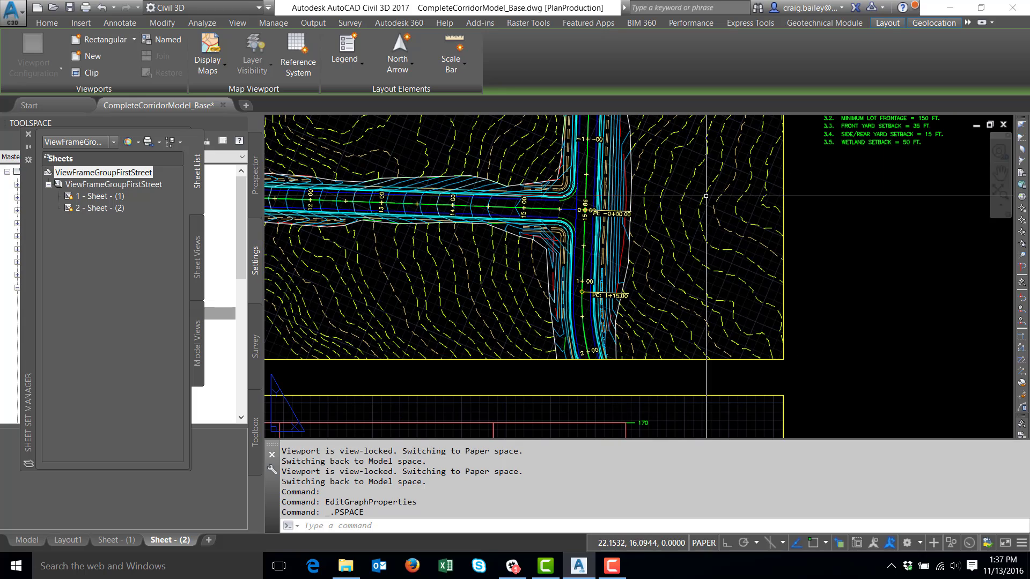
scroll(706, 195, down, 3)
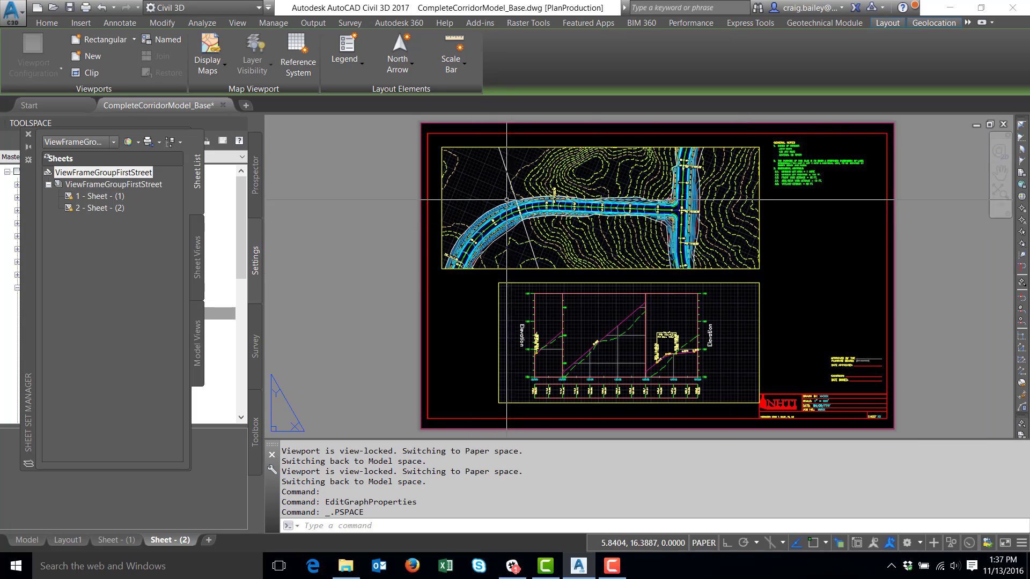
scroll(506, 199, up, 3)
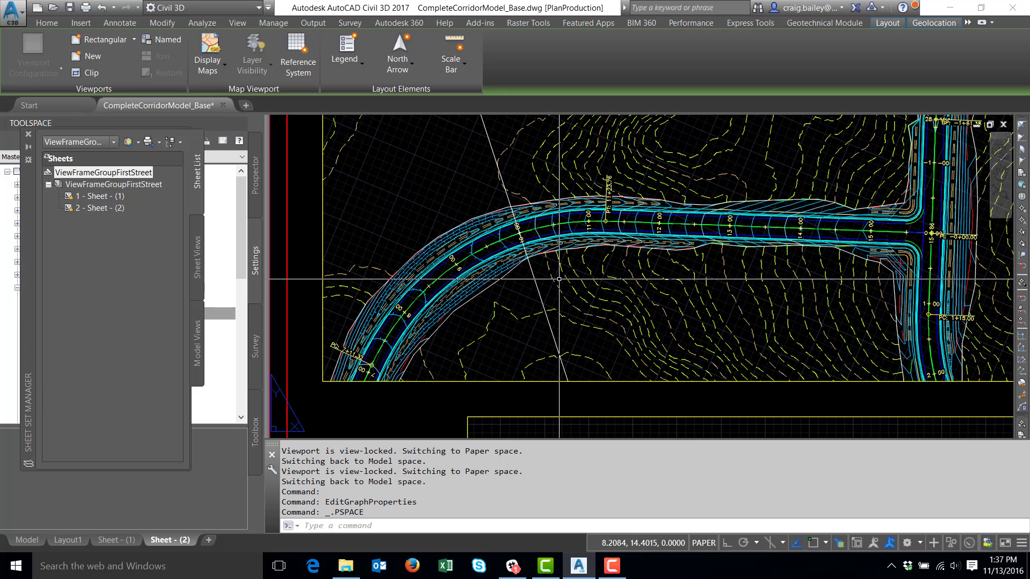
mouse_move(559, 279)
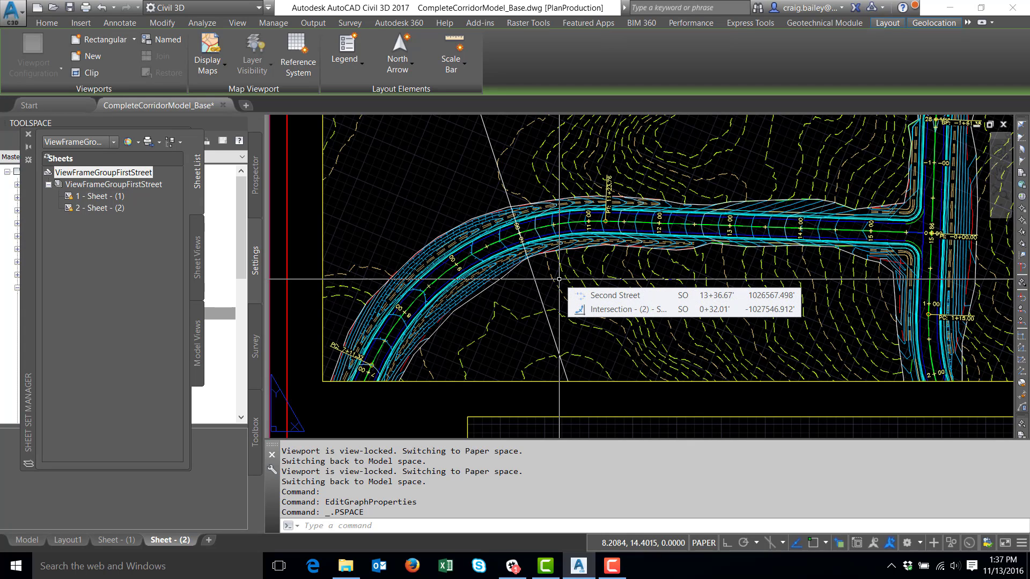
scroll(419, 400, down, 3)
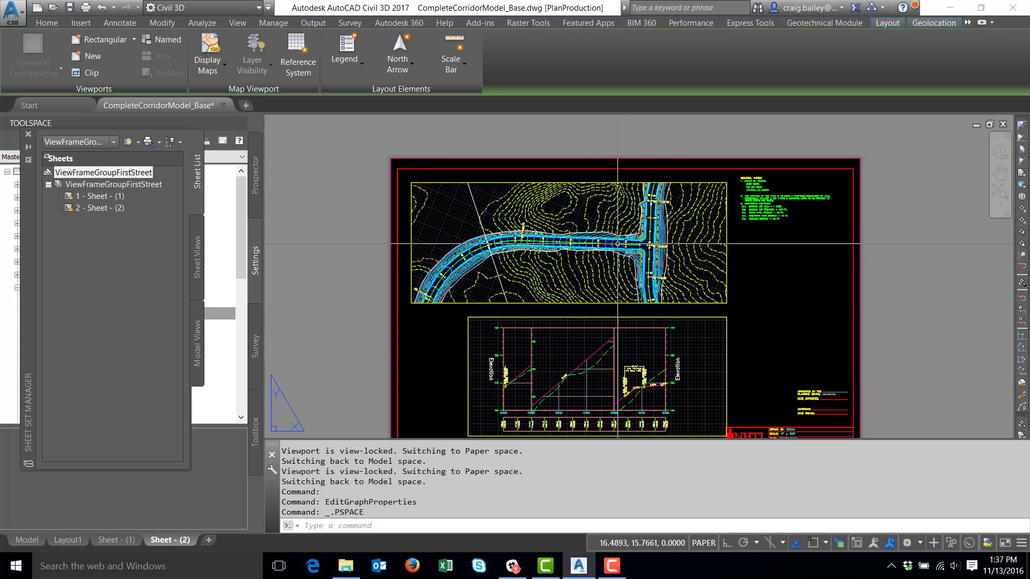
scroll(611, 240, down, 2)
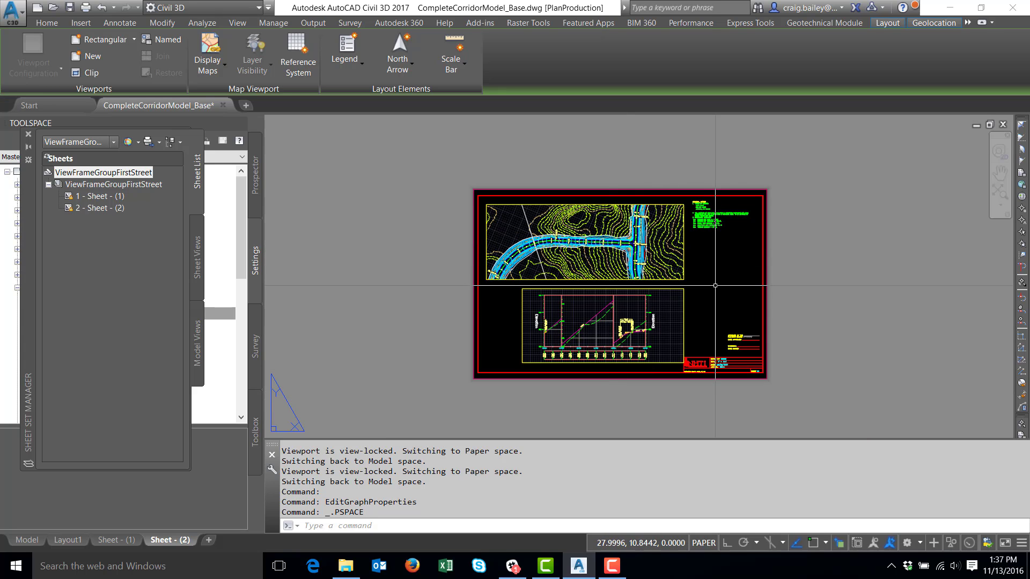
mouse_move(714, 285)
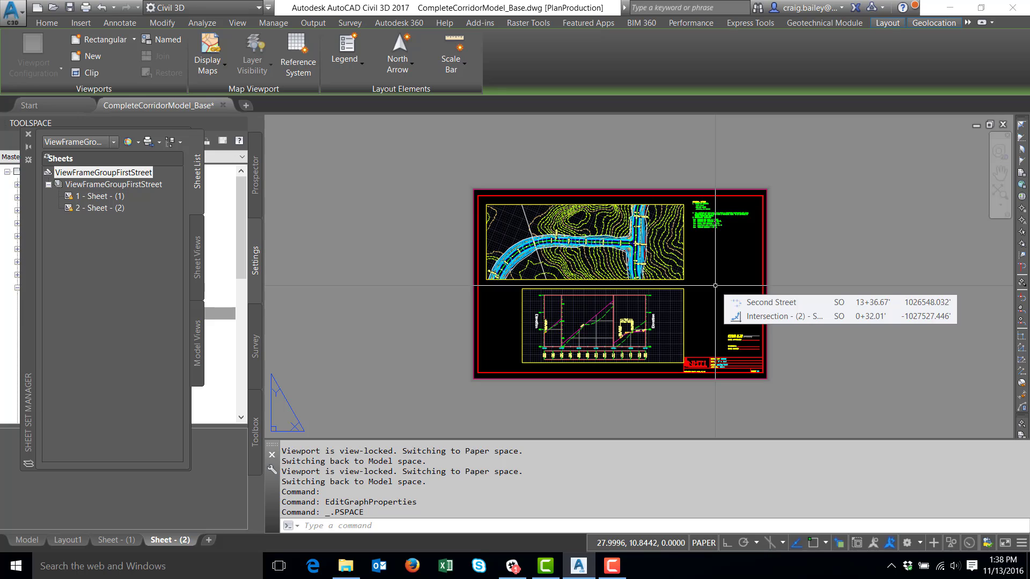